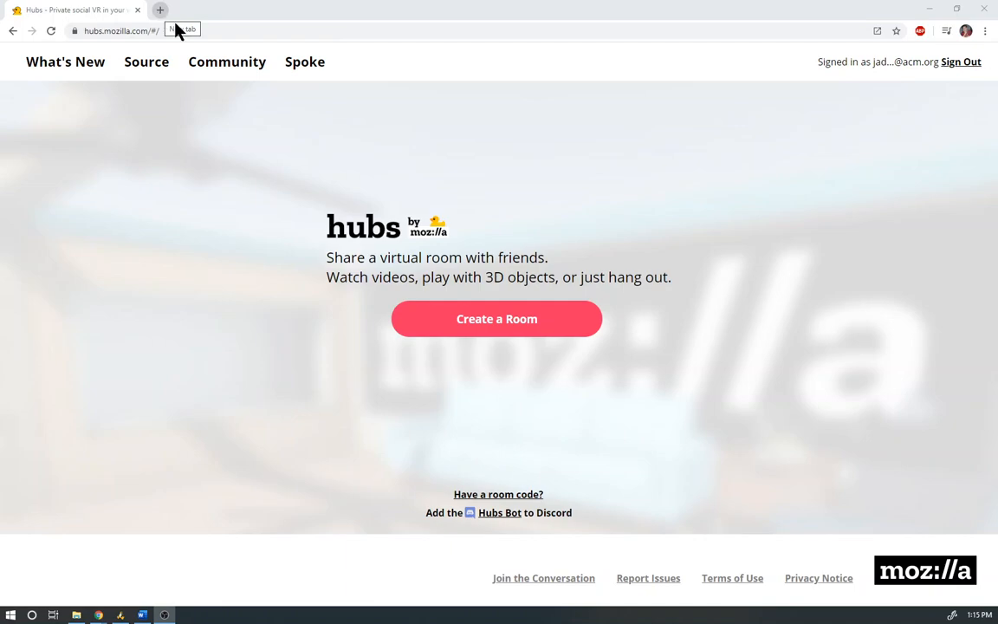
- Open Google Images in a new browser tab
click(210, 9)
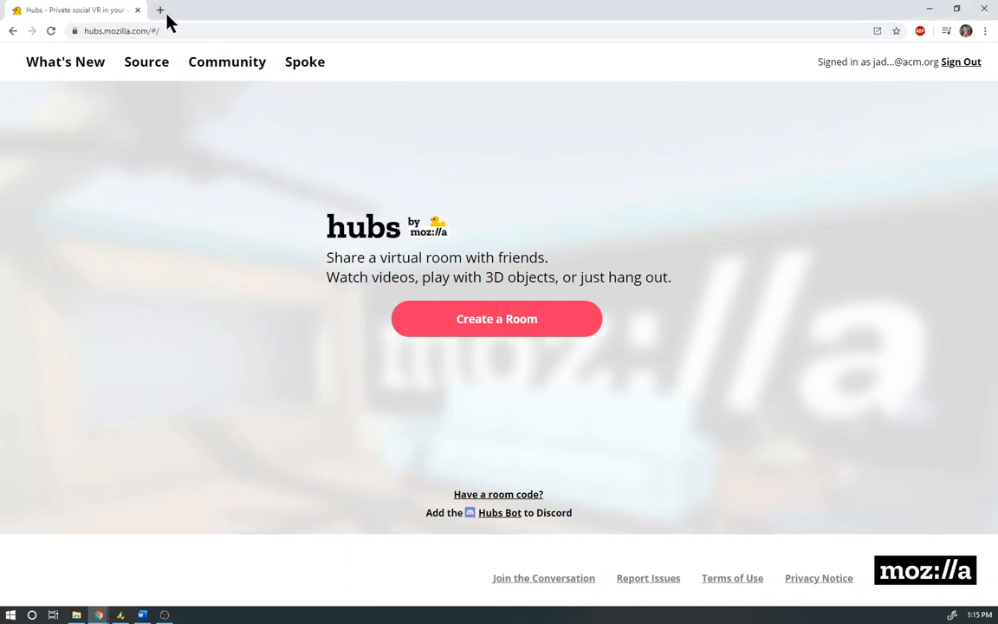
click(161, 10)
text(imag)
key(Return)
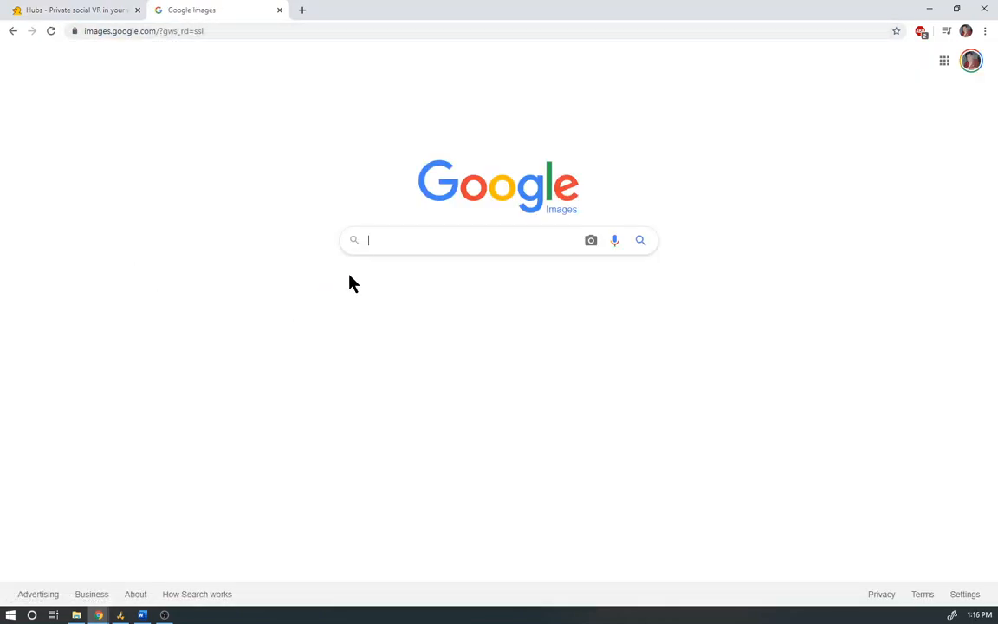
- Search for "samsung gearvr" images, look over the headset pictures, and close the image search
click(409, 239)
text(sam)
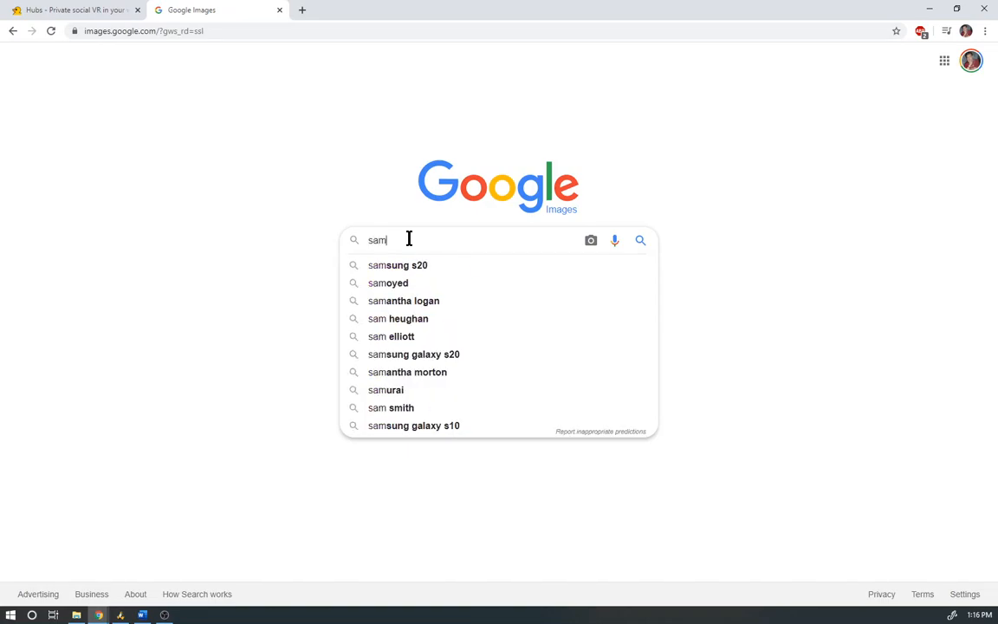
text(sung gear)
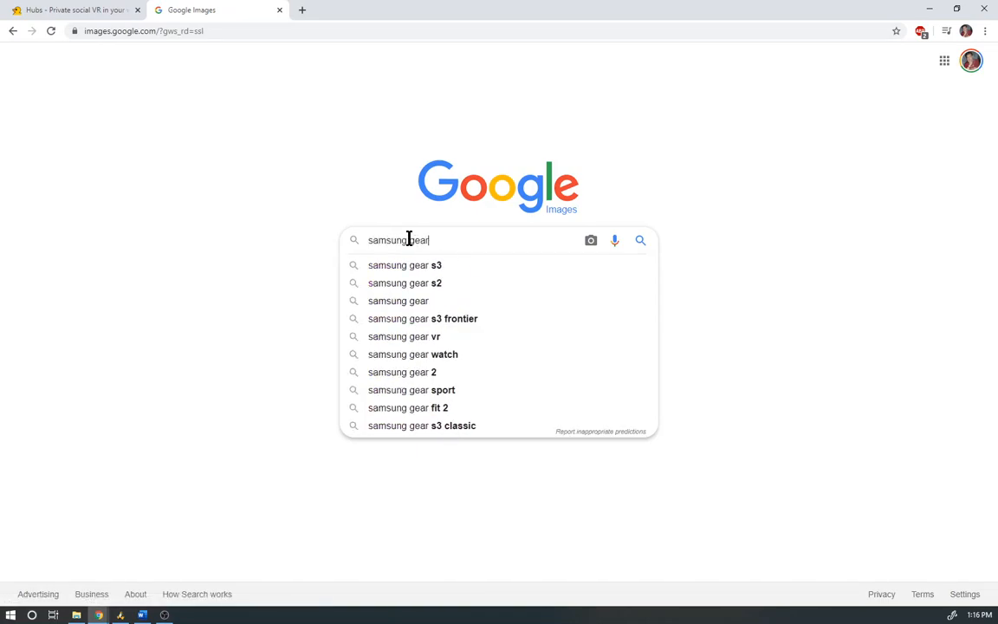
text(vr)
key(Return)
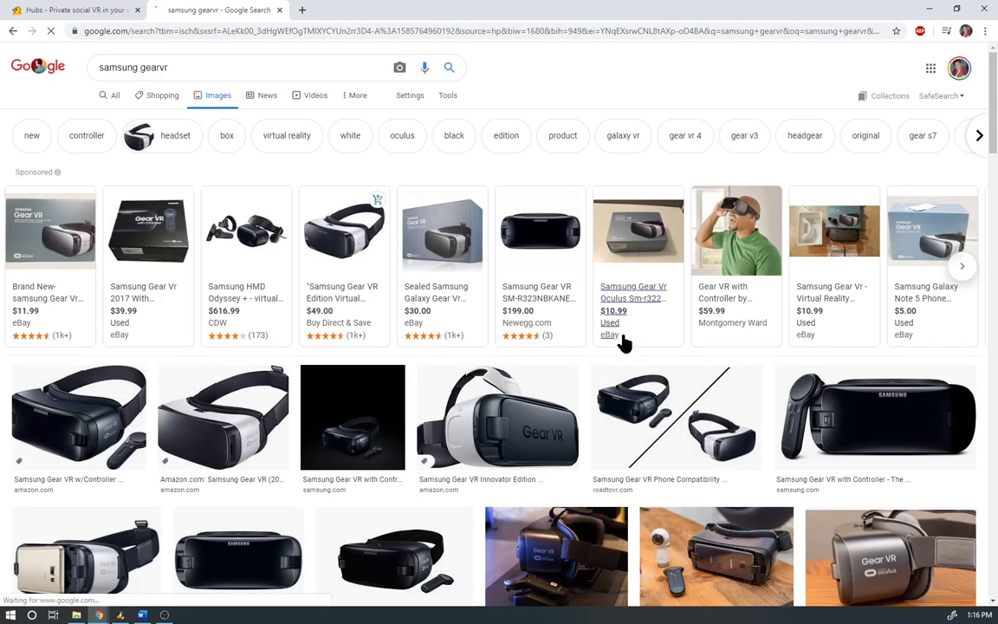
scroll(623, 343, down, 3)
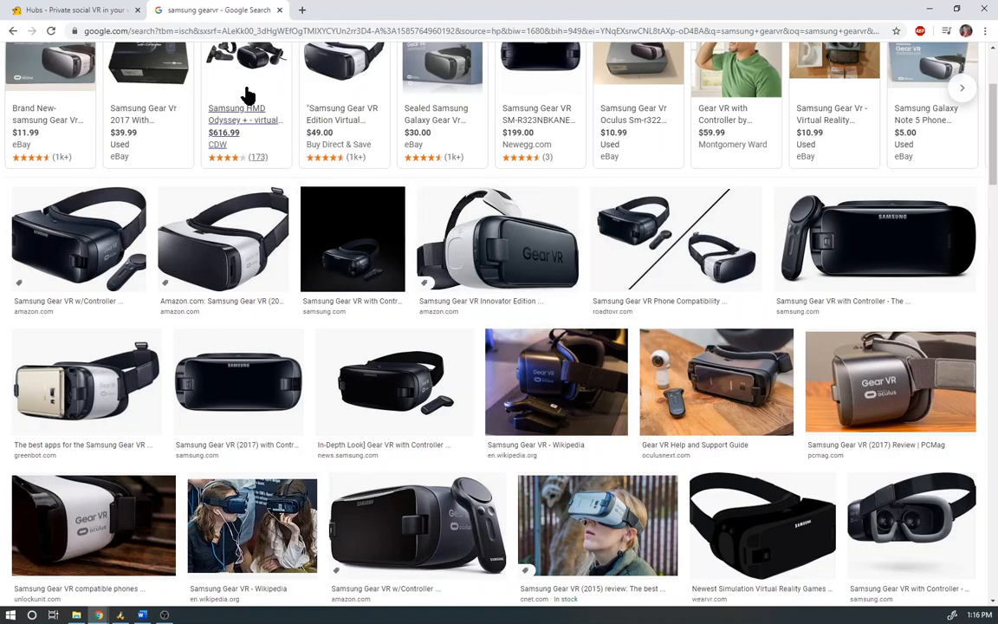
click(280, 11)
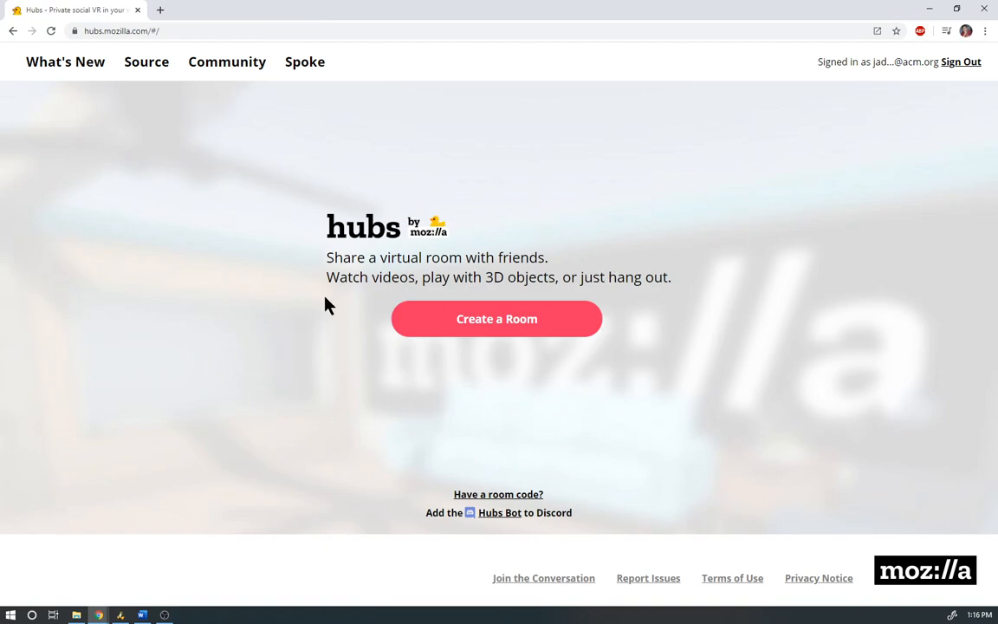
- Create a new Hubs room and enter it on screen with the microphone unmuted
click(494, 327)
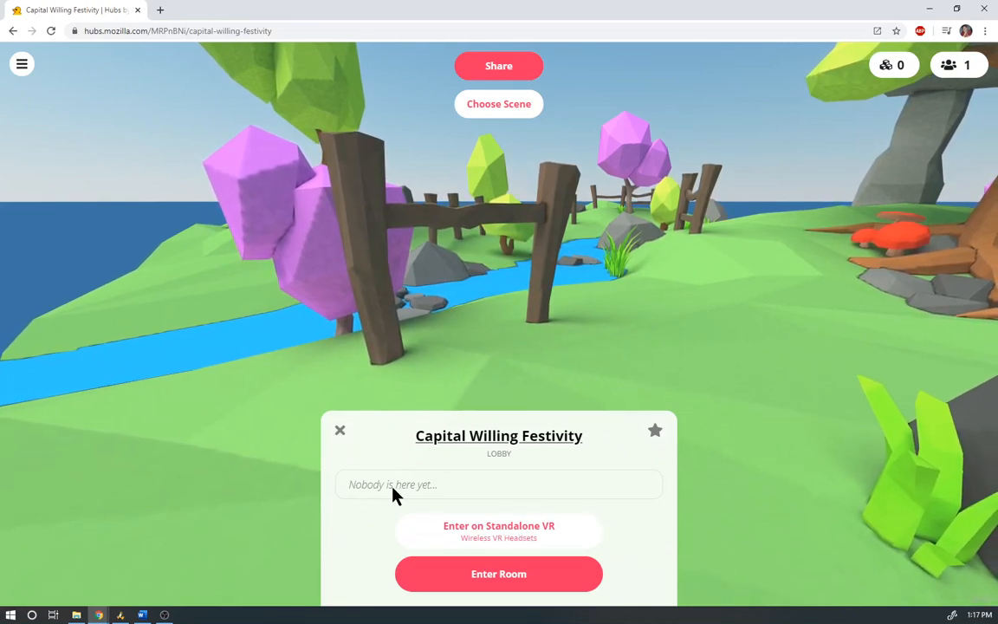
click(515, 576)
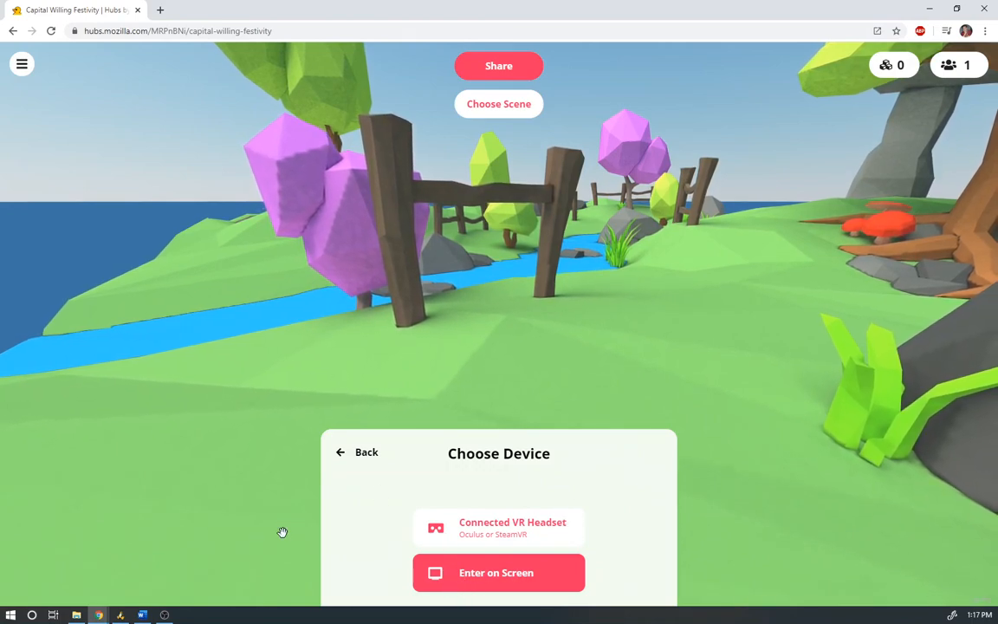
click(497, 578)
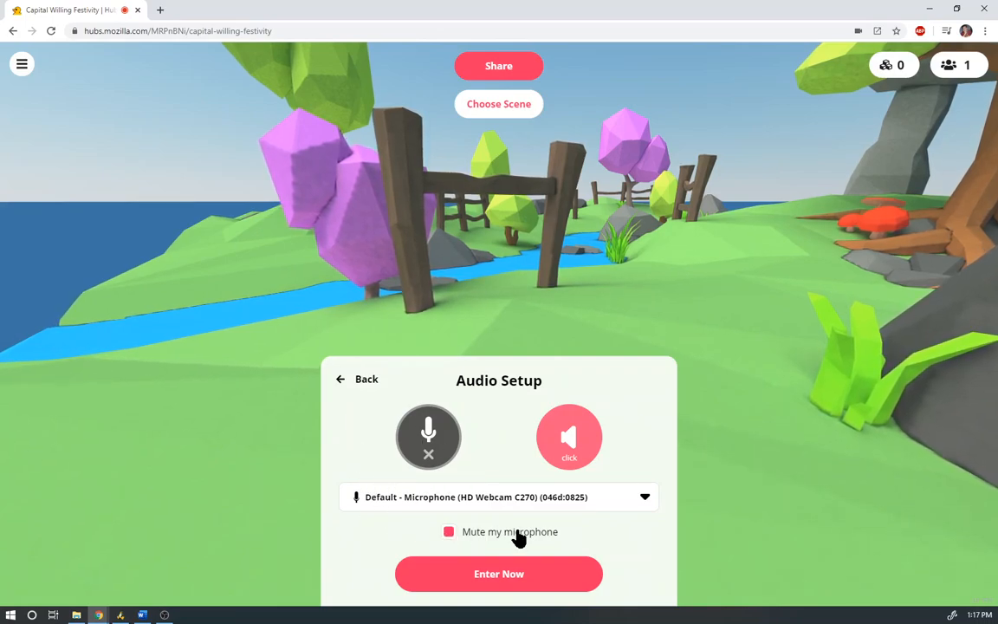
click(449, 532)
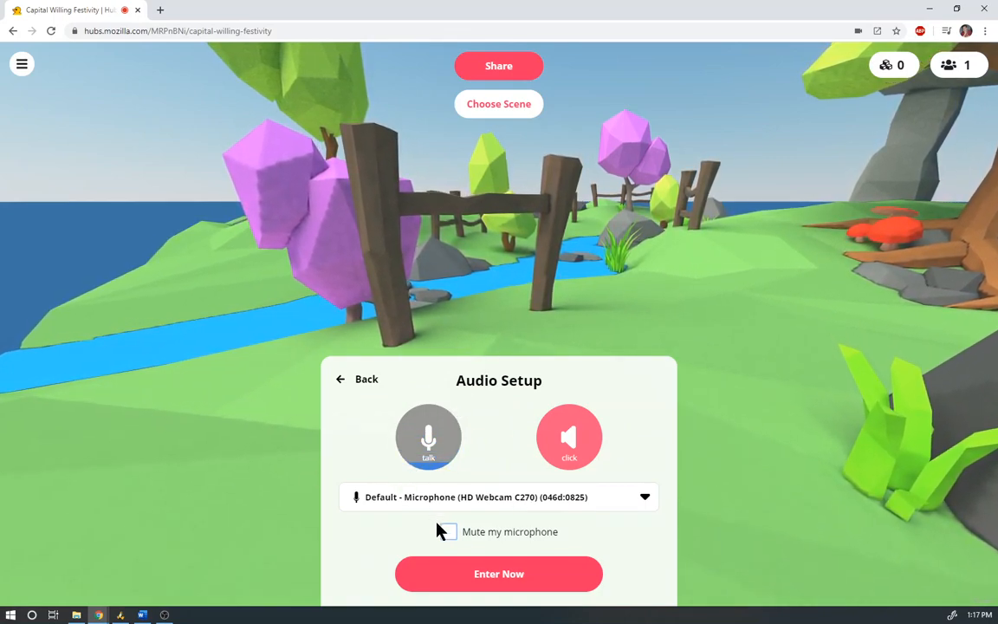
click(496, 576)
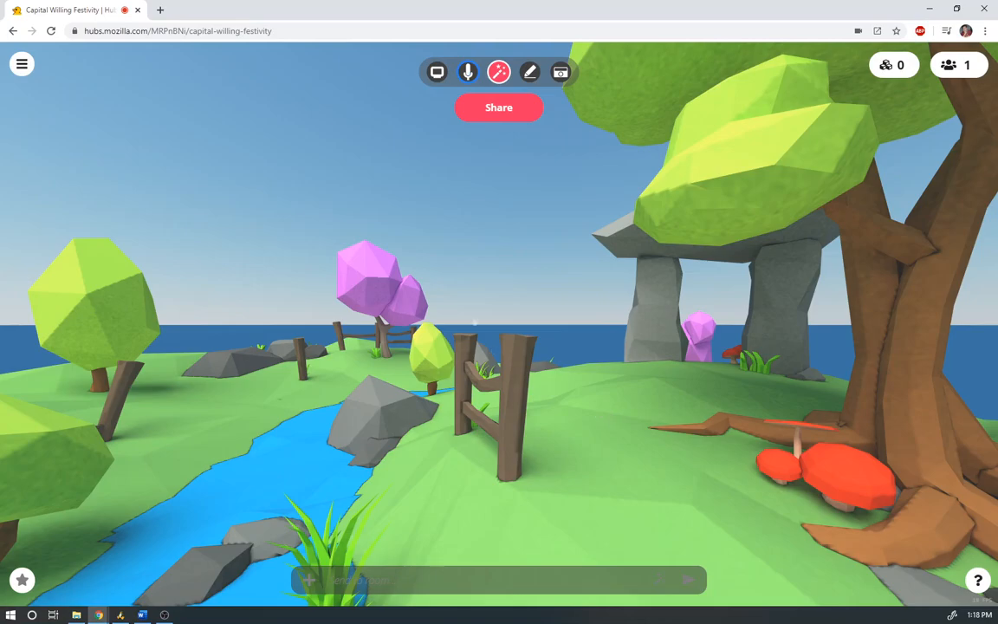
- Walk and turn around the room to examine its fences, trees, rocks and stream
drag(400, 264, 227, 260)
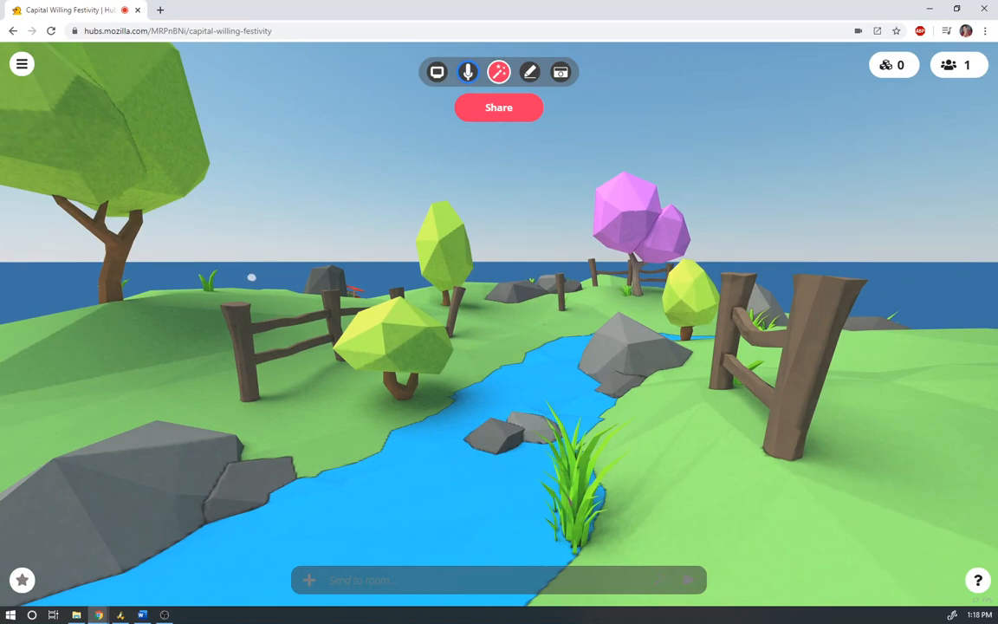
key(w)
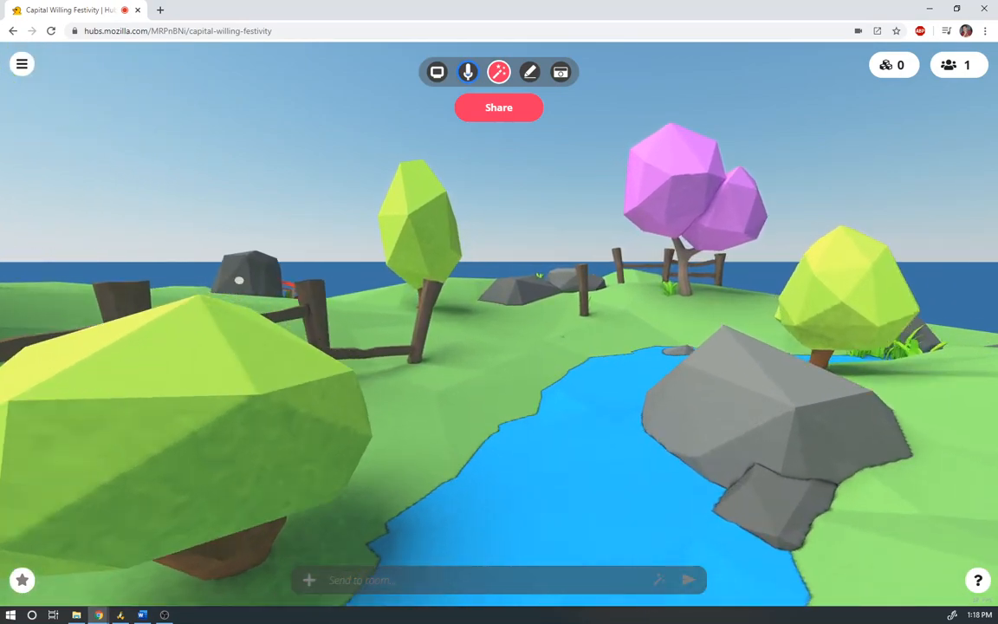
key(w)
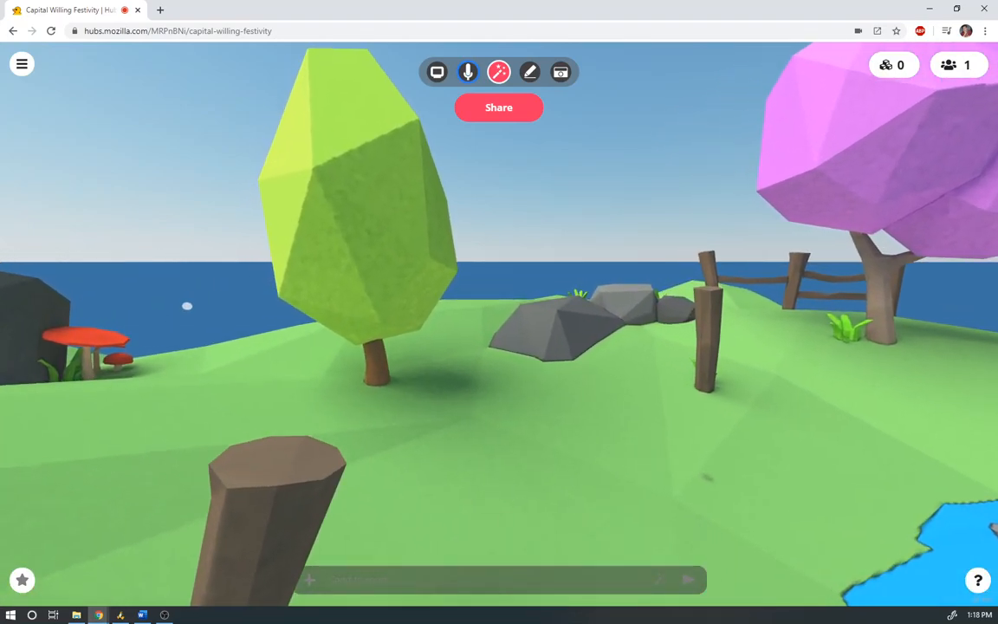
key(q)
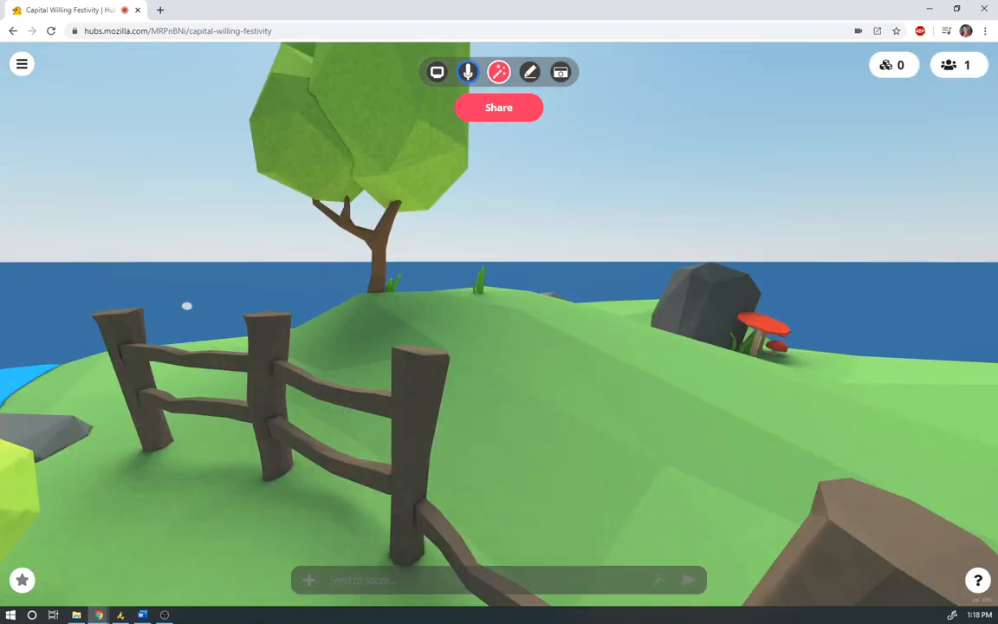
key(e)
key(e)
key(e)
drag(568, 291, 731, 236)
drag(611, 243, 559, 334)
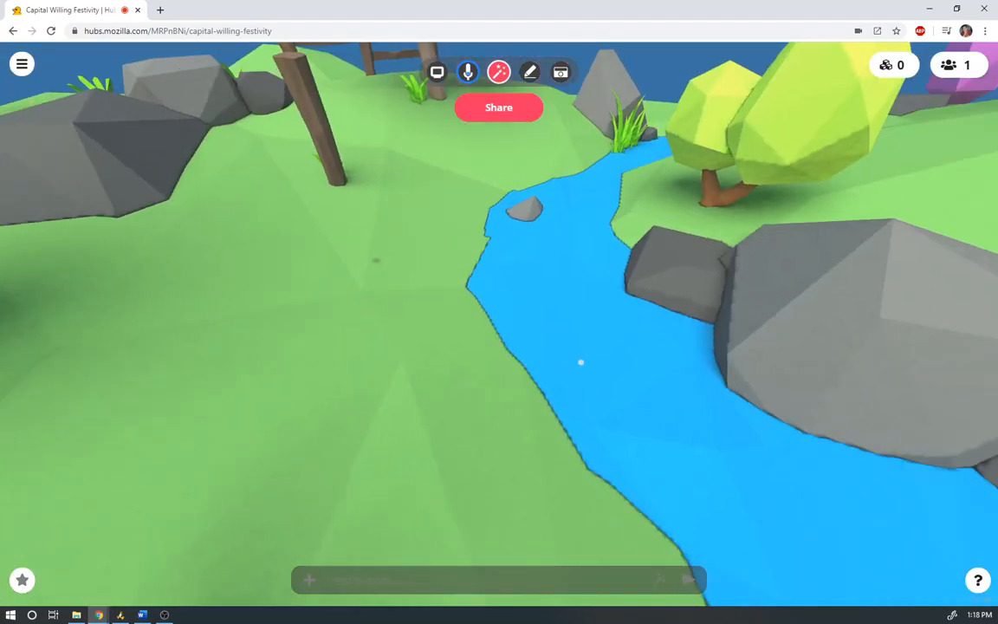
- Review the room's share link options, close them, and highlight the room's part of the web address
click(505, 114)
drag(392, 177, 423, 165)
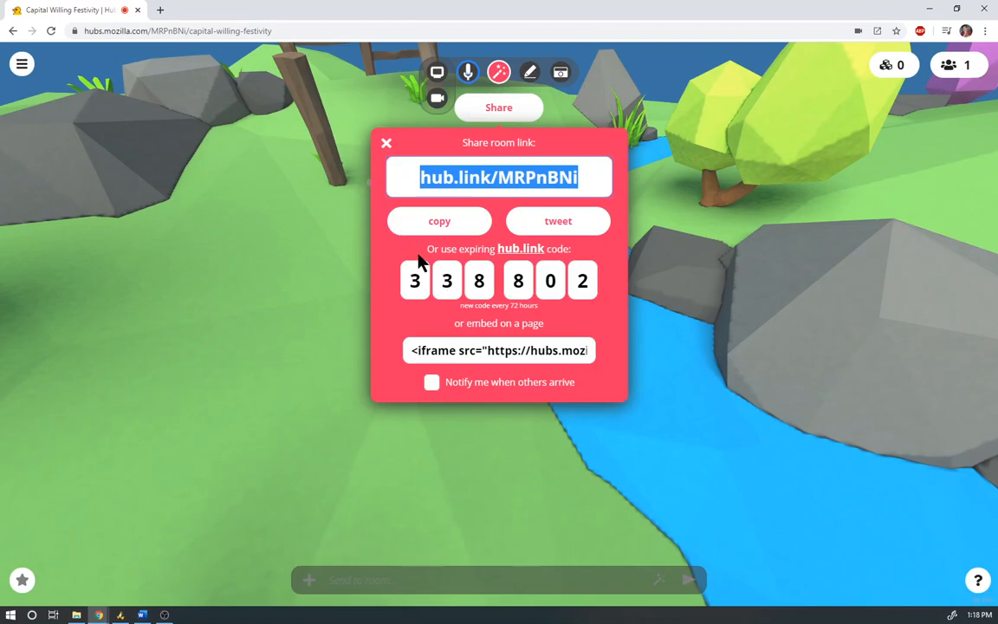
click(388, 142)
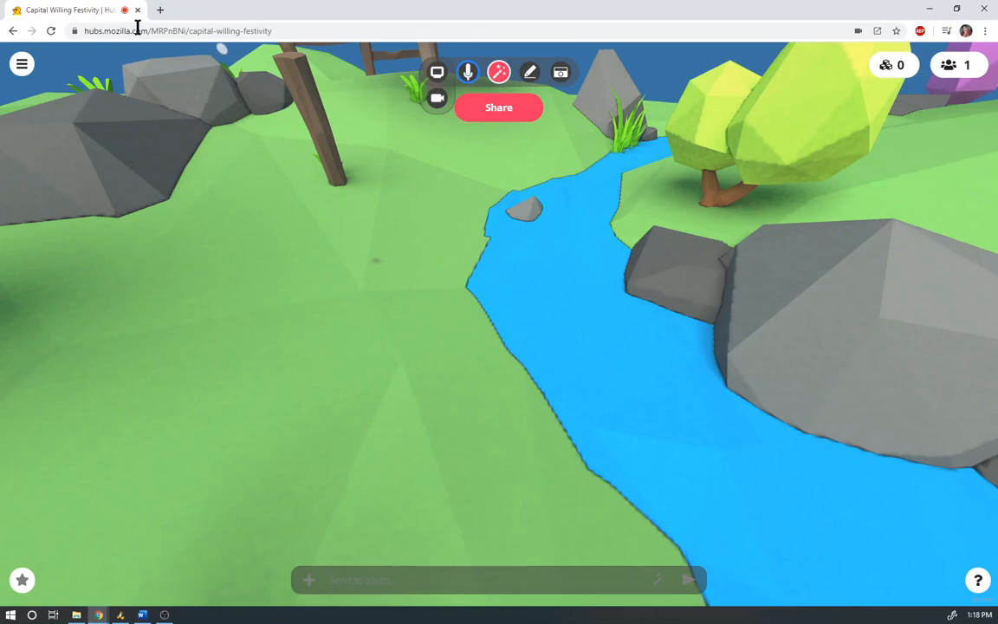
drag(152, 32, 308, 30)
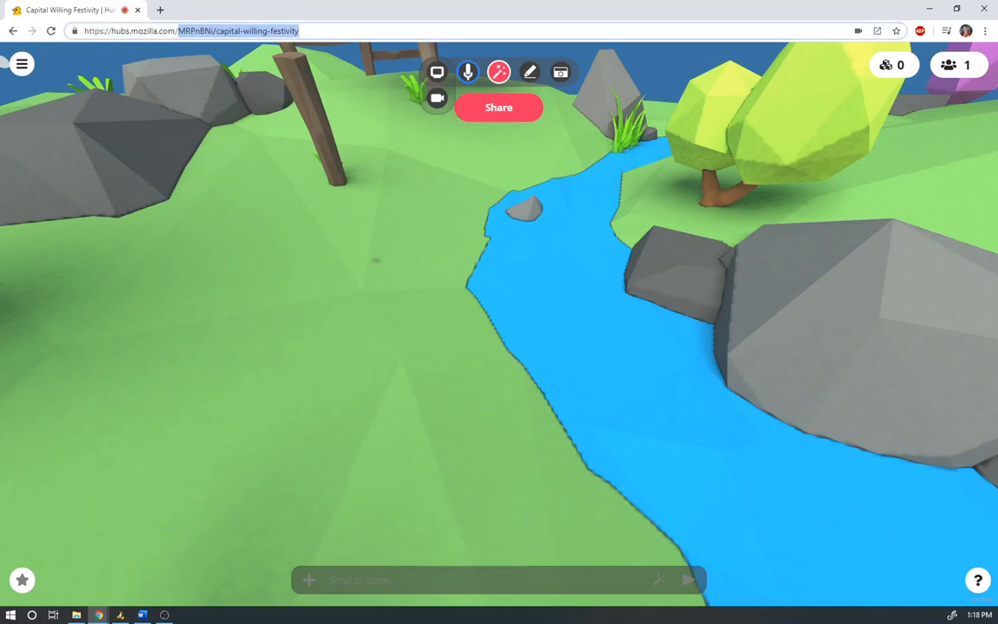
- Close the current Hubs room permanently and confirm the closure
click(21, 63)
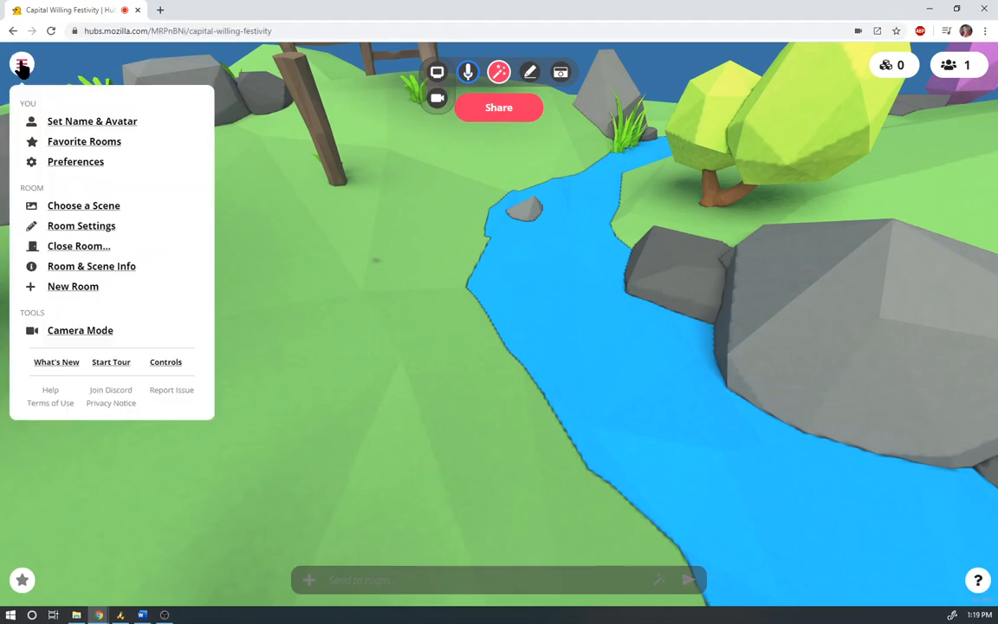
click(83, 249)
click(525, 360)
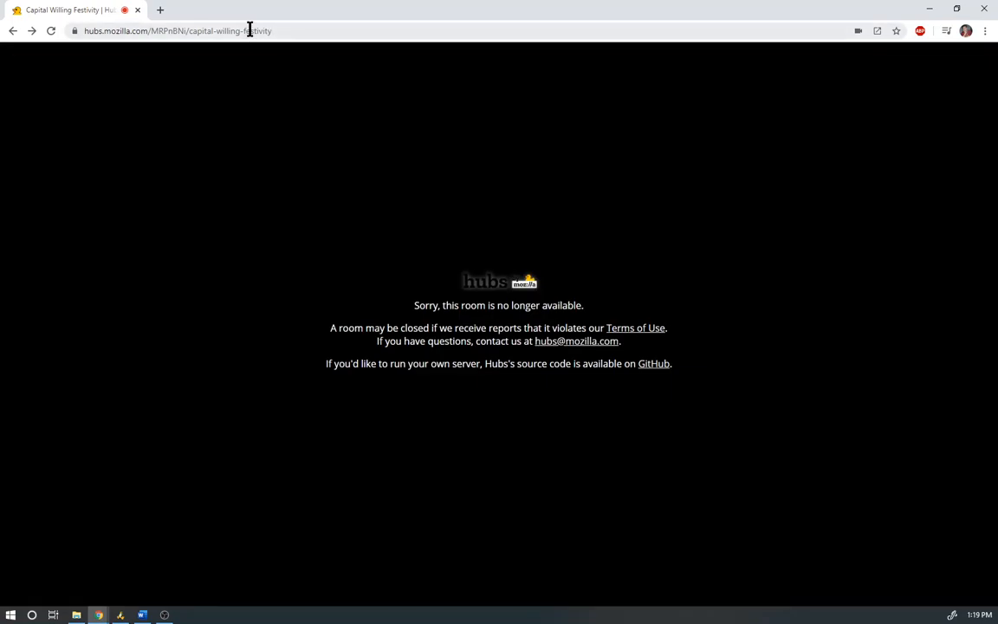
- Return to the Hubs home page by removing the closed room's path from the web address
click(178, 31)
click(156, 32)
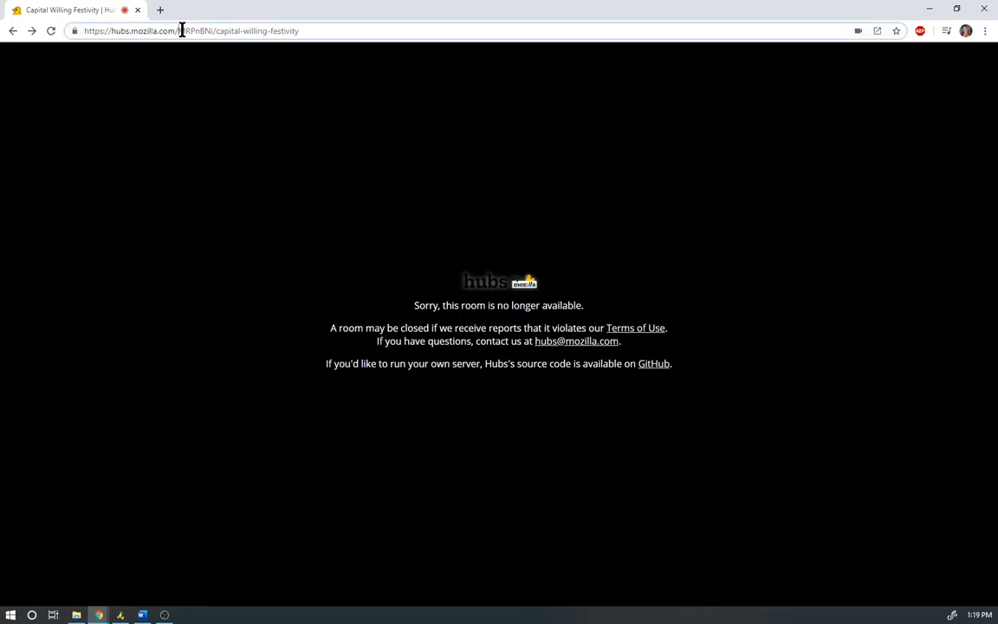
drag(181, 31, 542, 7)
key(BackSpace)
key(Return)
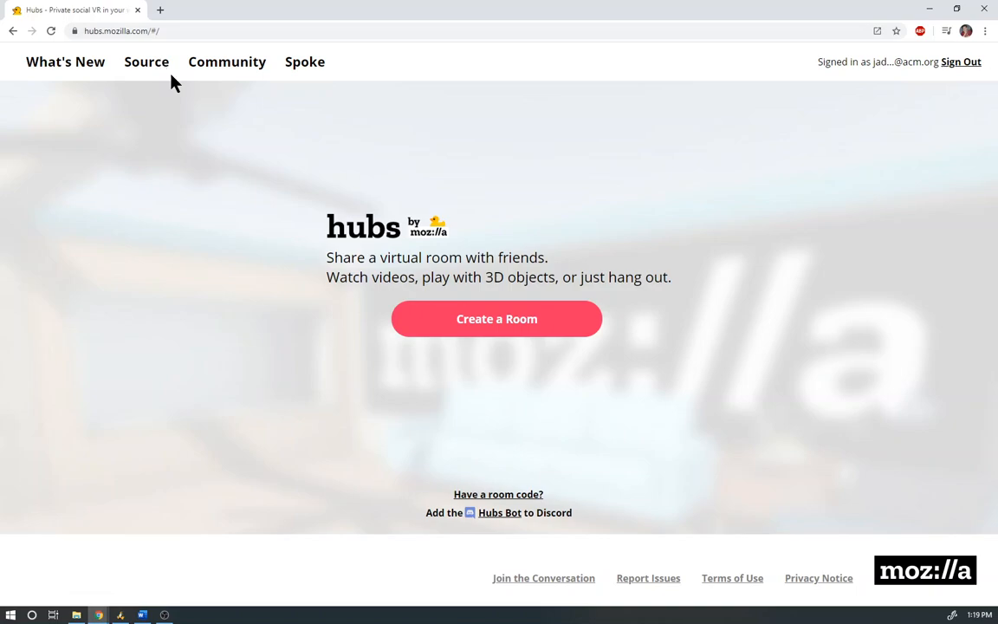
- Go to Spoke from the Hubs home page and create a new empty project
click(314, 67)
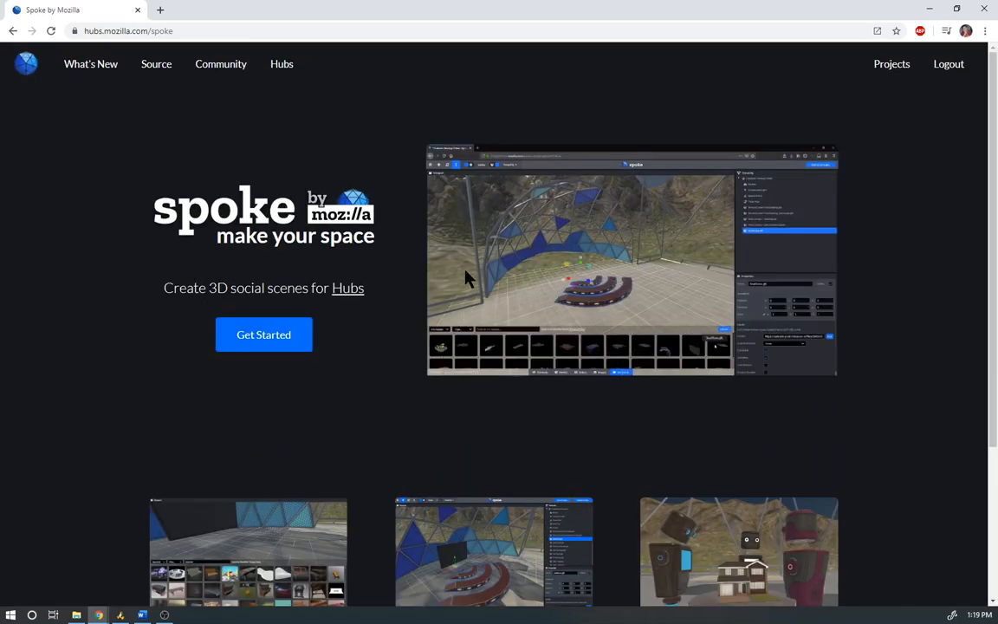
click(256, 344)
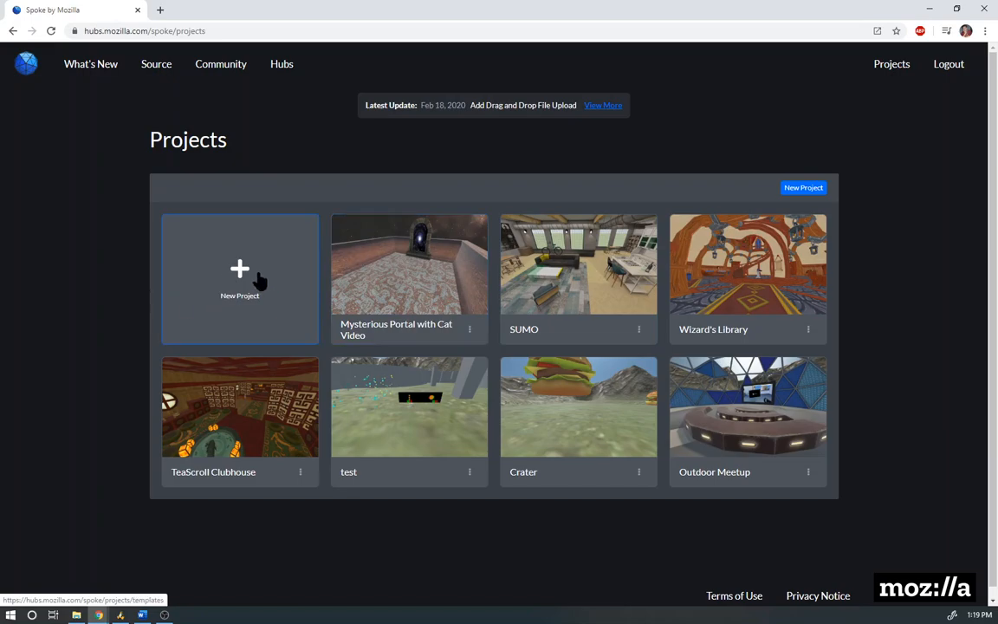
click(245, 273)
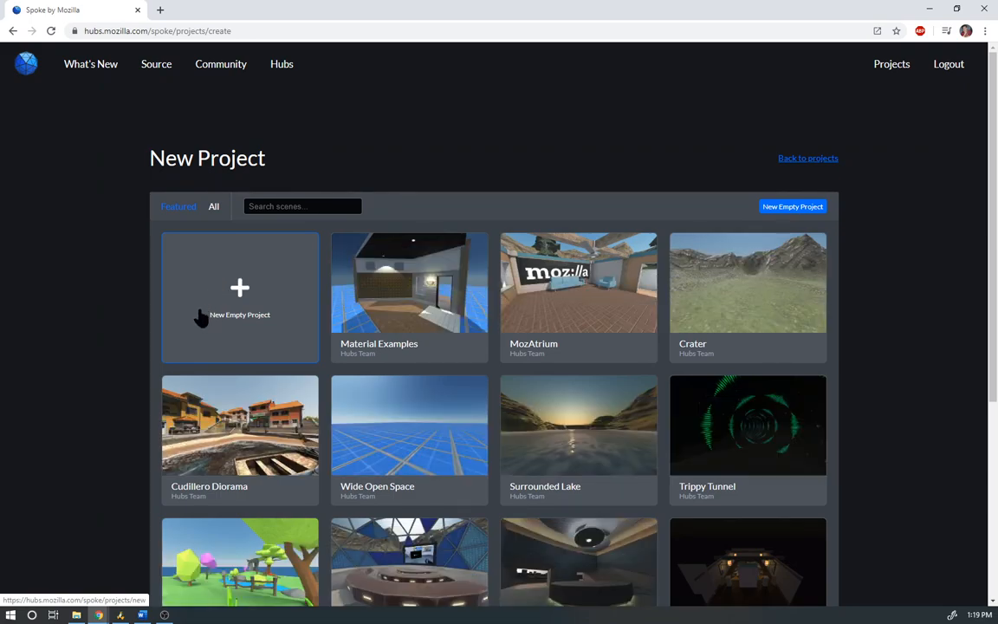
click(237, 286)
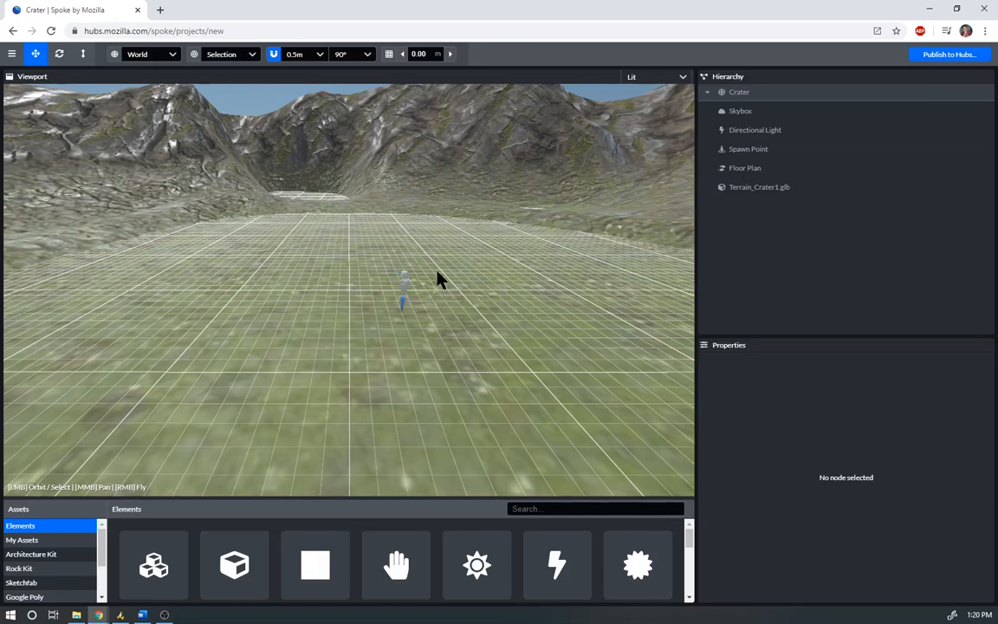
- Examine the crater terrain and its spawn point from different distances and angles in the viewport
right_drag(432, 237, 432, 342)
scroll(432, 236, down, 3)
scroll(433, 245, down, 10)
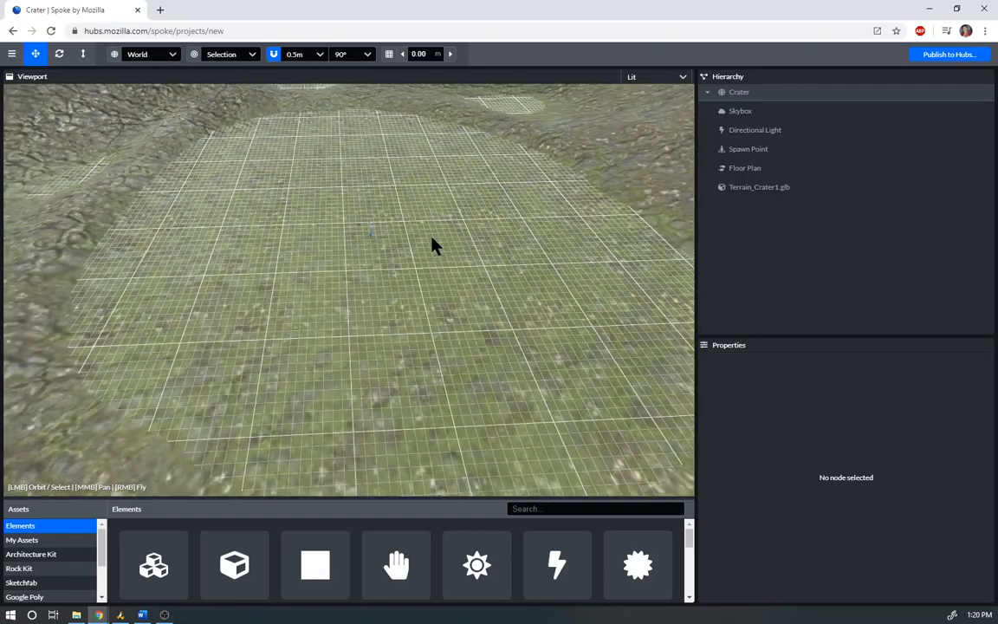
scroll(433, 245, down, 3)
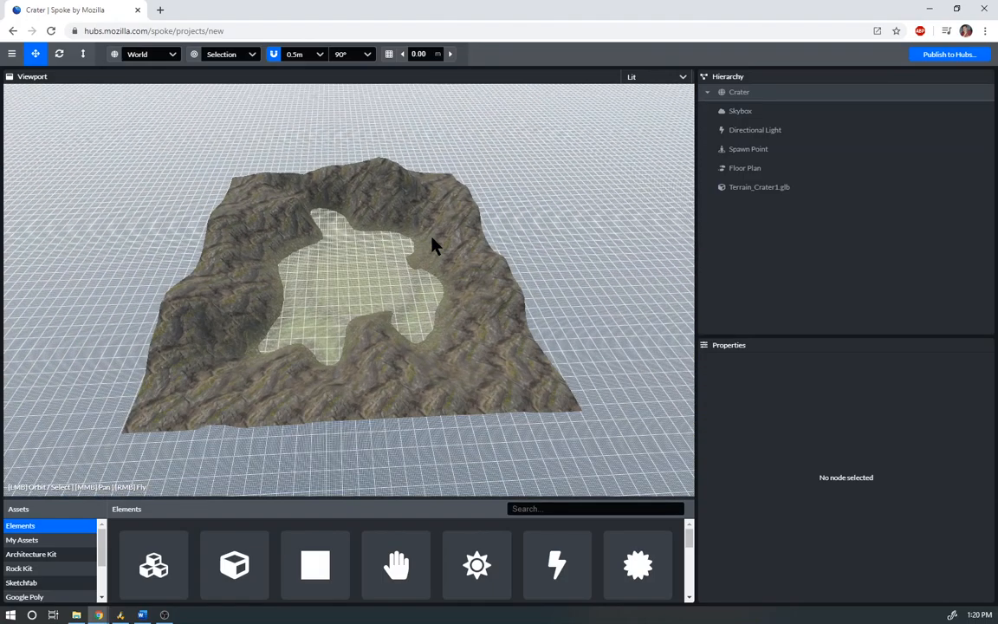
scroll(433, 245, up, 10)
scroll(431, 239, up, 5)
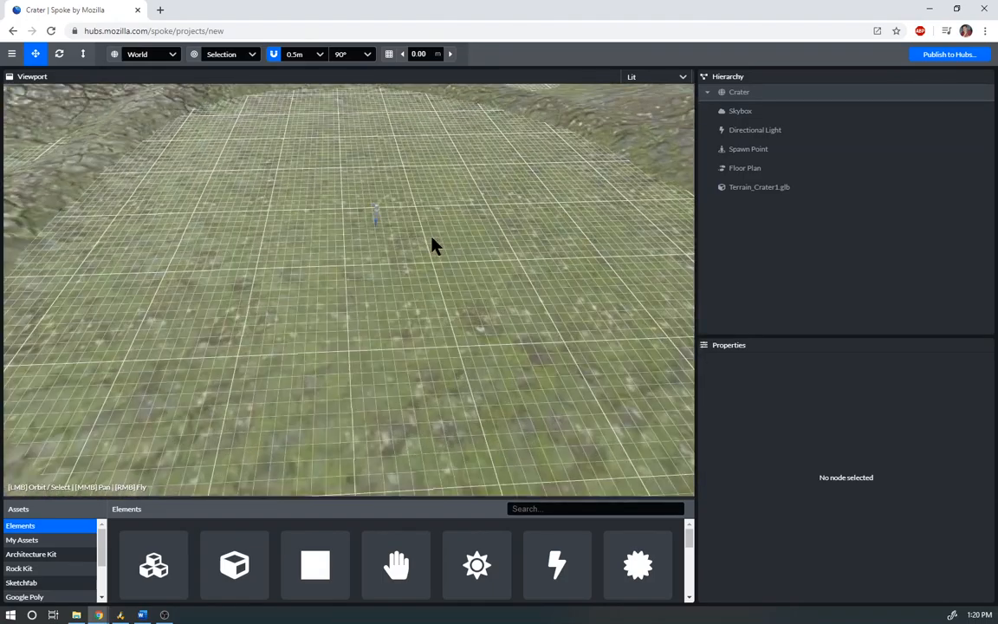
mouse_move(430, 243)
right_down()
mouse_move(464, 173)
mouse_move(432, 95)
mouse_move(359, 117)
mouse_move(352, 177)
mouse_move(416, 164)
mouse_move(503, 117)
mouse_move(455, 104)
mouse_move(412, 155)
mouse_move(440, 234)
right_up()
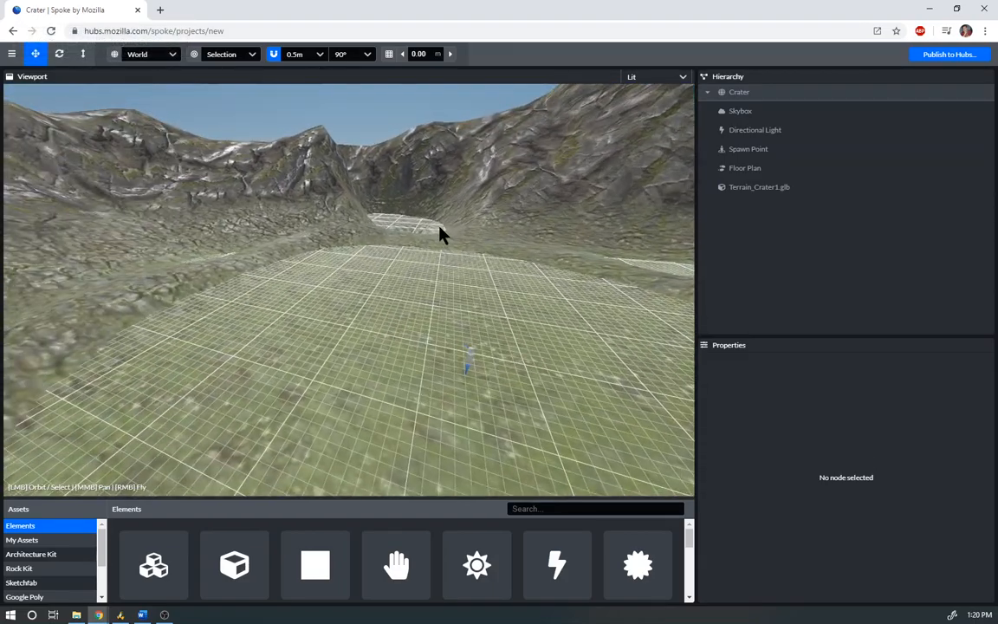
mouse_move(481, 250)
mouse_down()
mouse_move(550, 238)
mouse_move(262, 257)
mouse_move(340, 339)
mouse_up()
mouse_move(451, 368)
mouse_down()
mouse_move(523, 296)
mouse_move(527, 338)
mouse_move(550, 379)
mouse_move(599, 370)
mouse_up()
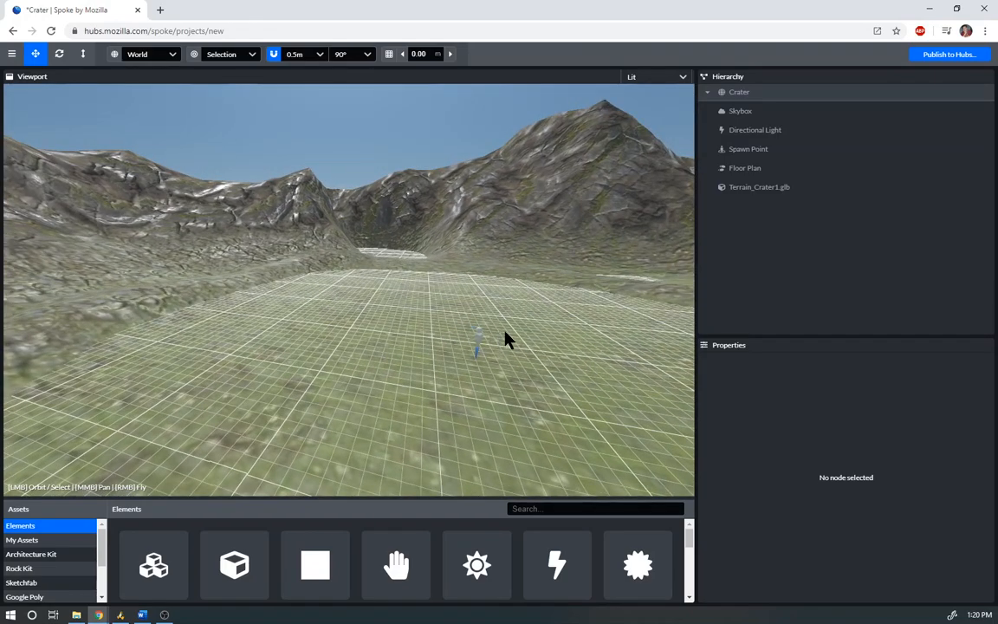
drag(505, 334, 252, 319)
mouse_move(368, 323)
mouse_down()
mouse_move(346, 334)
mouse_move(276, 334)
mouse_move(336, 341)
mouse_move(295, 357)
mouse_move(508, 390)
mouse_move(494, 308)
mouse_move(518, 339)
mouse_move(518, 356)
mouse_up()
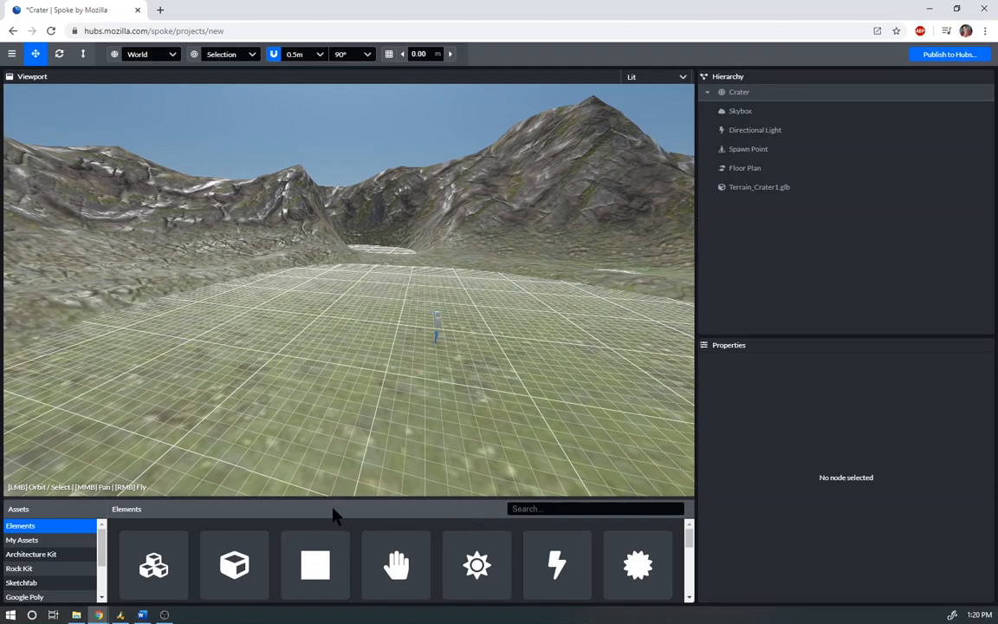
- Enlarge the assets area so several rows of elements can be browsed
drag(299, 498, 293, 344)
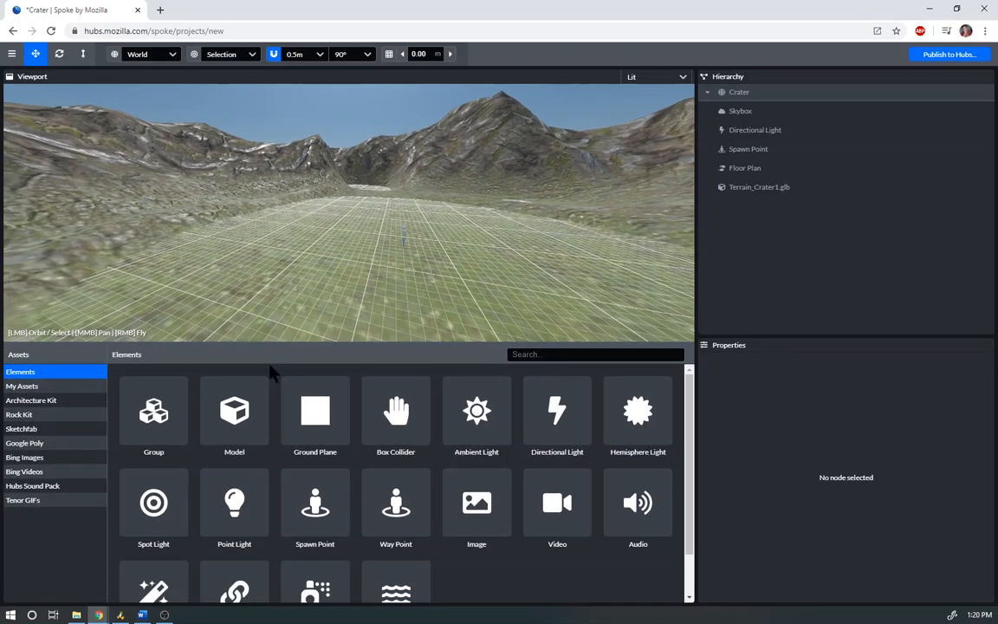
- Place an Image element on the terrain near the spawn point and move it to X 6.50, Y 1.00, Z 1.50
mouse_move(389, 413)
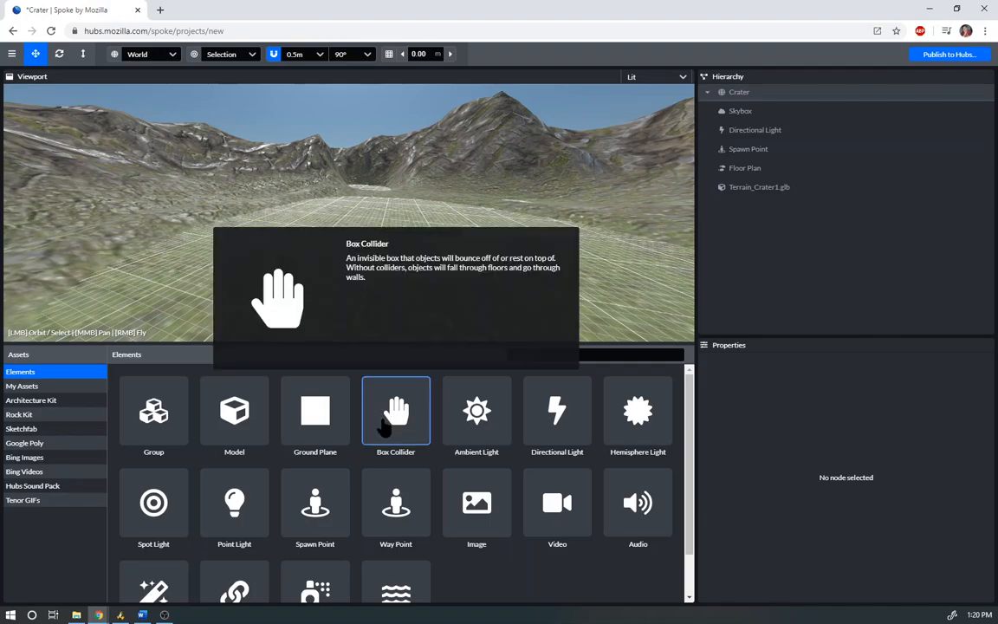
mouse_move(397, 513)
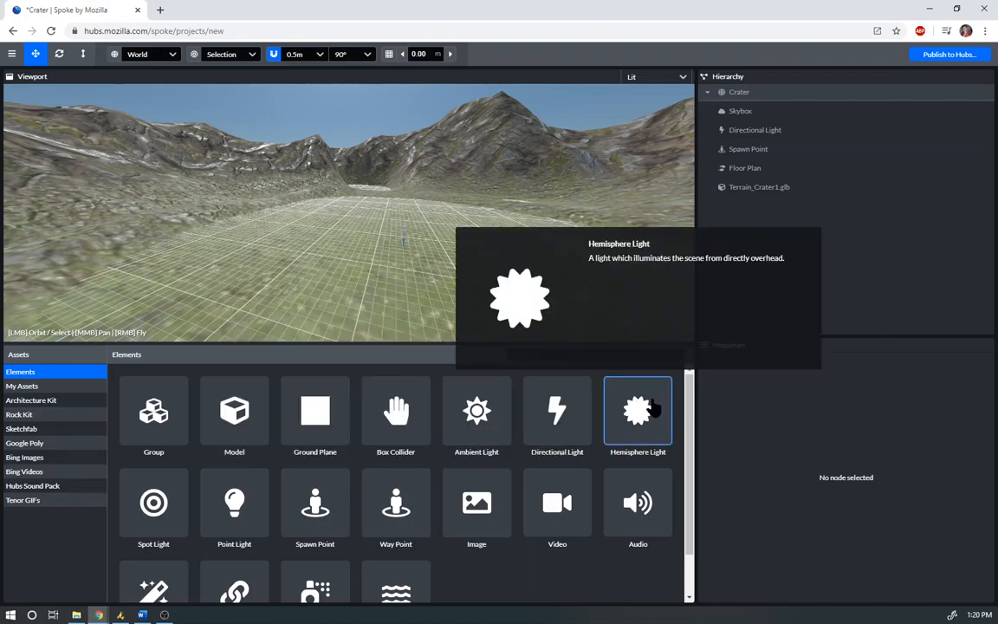
mouse_move(639, 496)
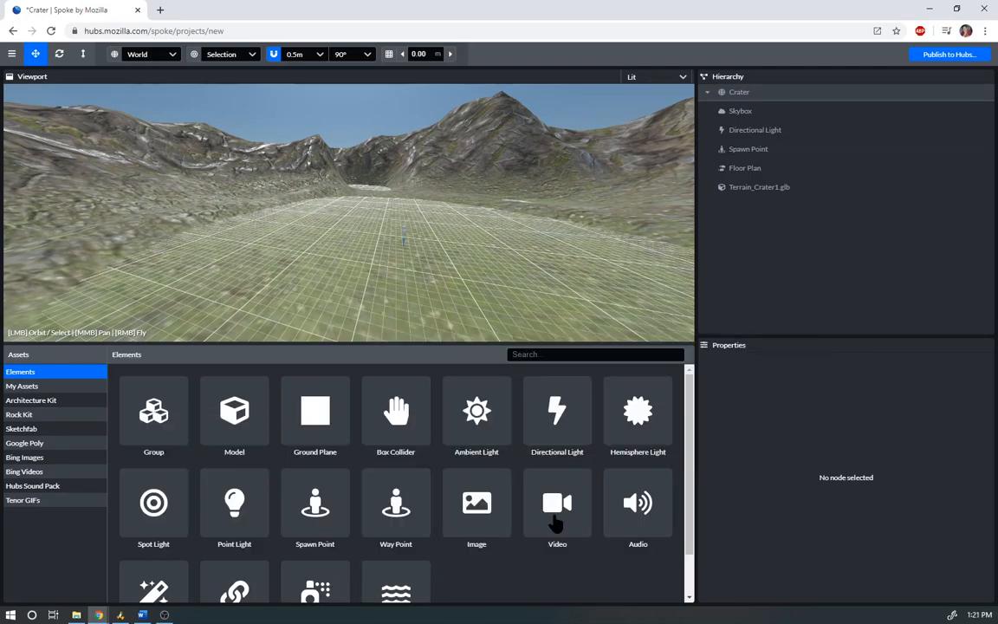
mouse_move(492, 523)
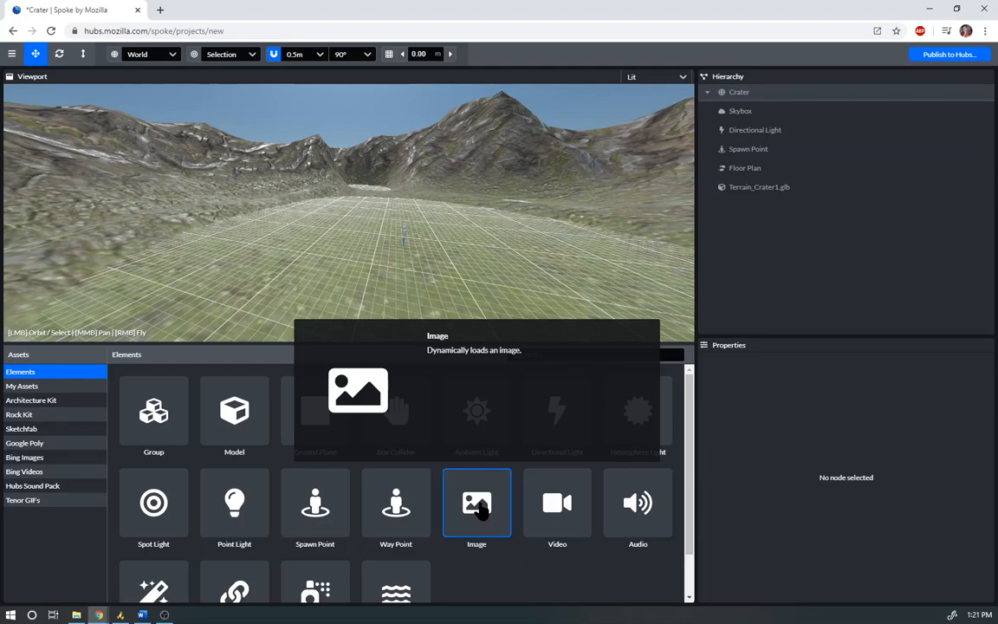
click(481, 511)
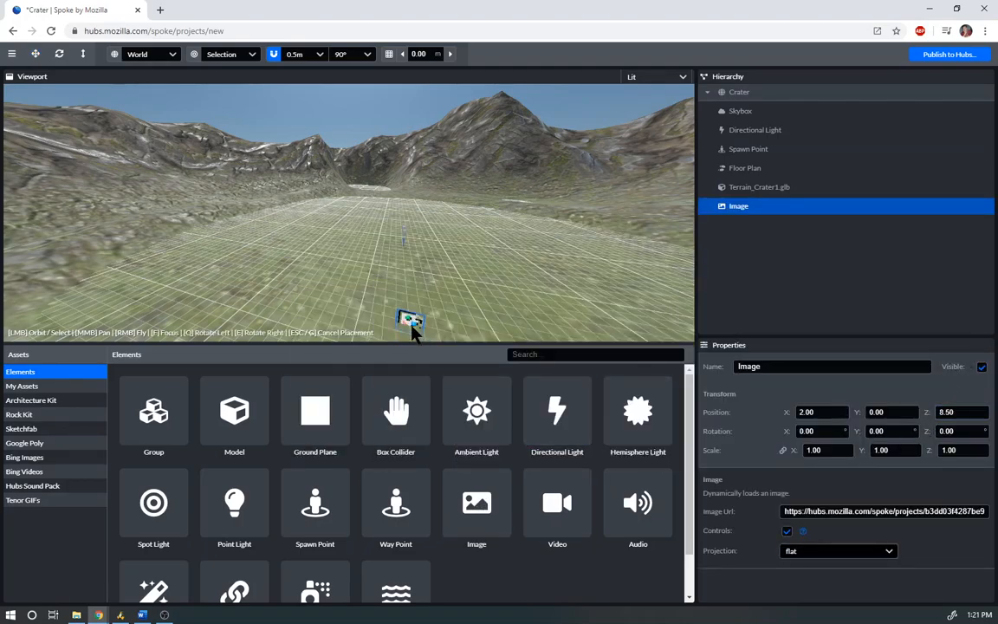
click(451, 265)
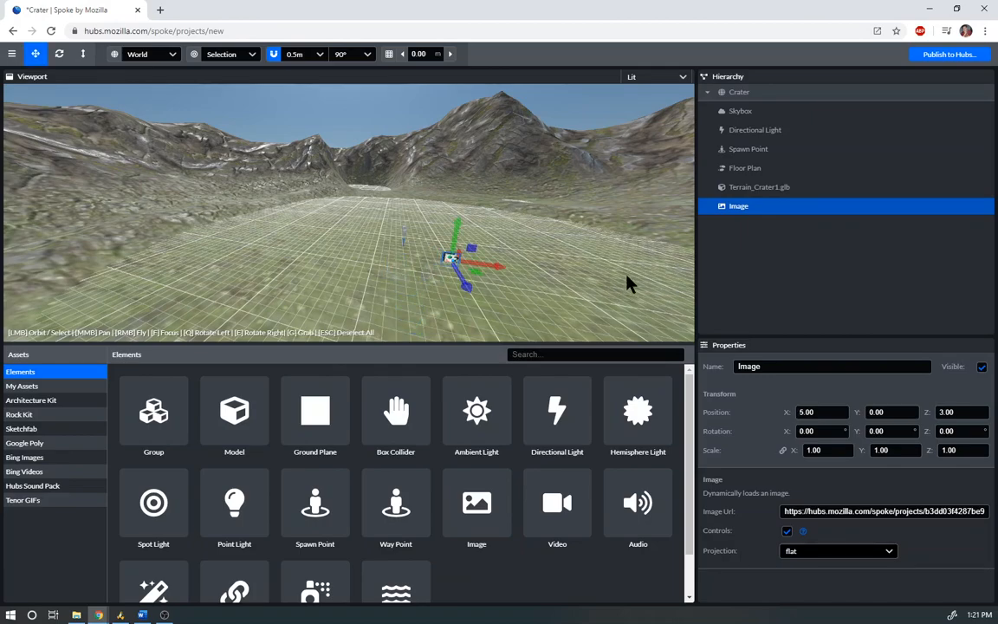
drag(459, 232, 464, 209)
mouse_move(492, 251)
mouse_down()
mouse_move(560, 247)
mouse_move(460, 251)
mouse_move(517, 245)
mouse_move(456, 235)
mouse_move(524, 244)
mouse_move(498, 244)
mouse_move(530, 292)
mouse_move(501, 263)
mouse_up()
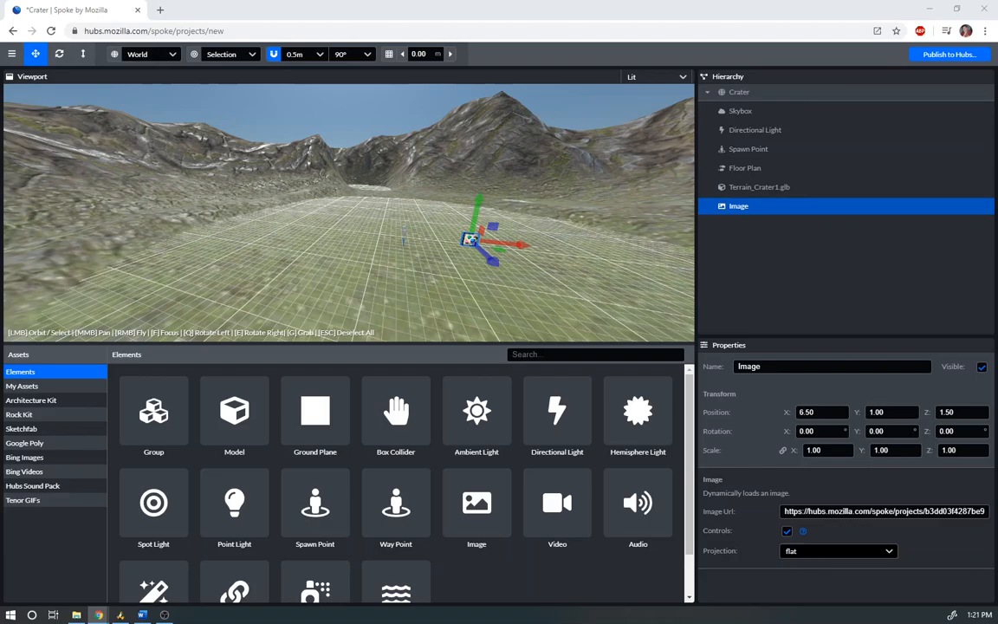
- Replace the image element's URL with the copied web link to a PNG photo and check the picture in the scene
triple_click(809, 510)
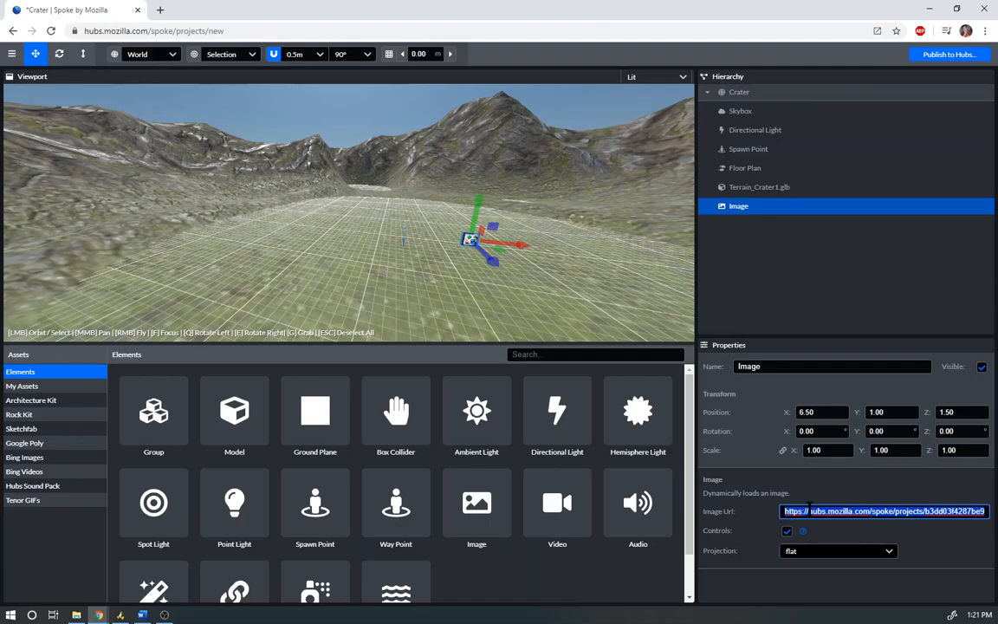
key(ctrl+v)
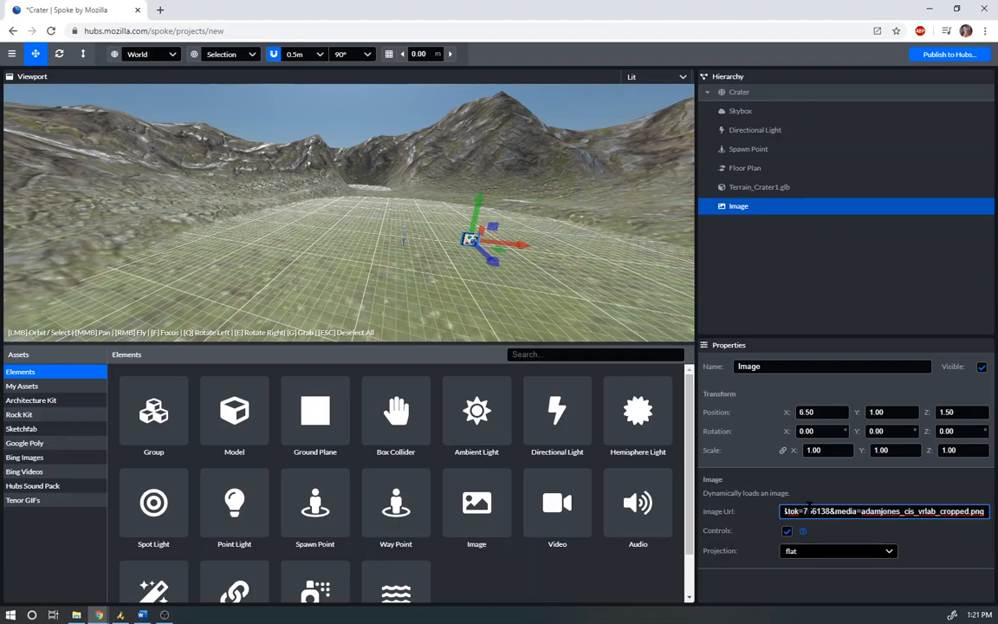
click(962, 537)
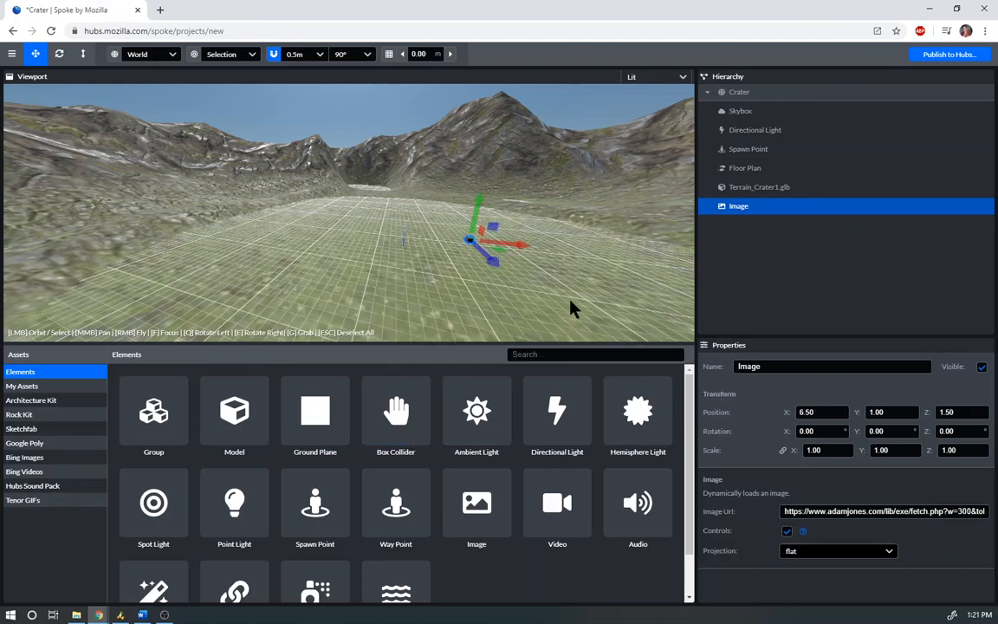
drag(572, 307, 490, 210)
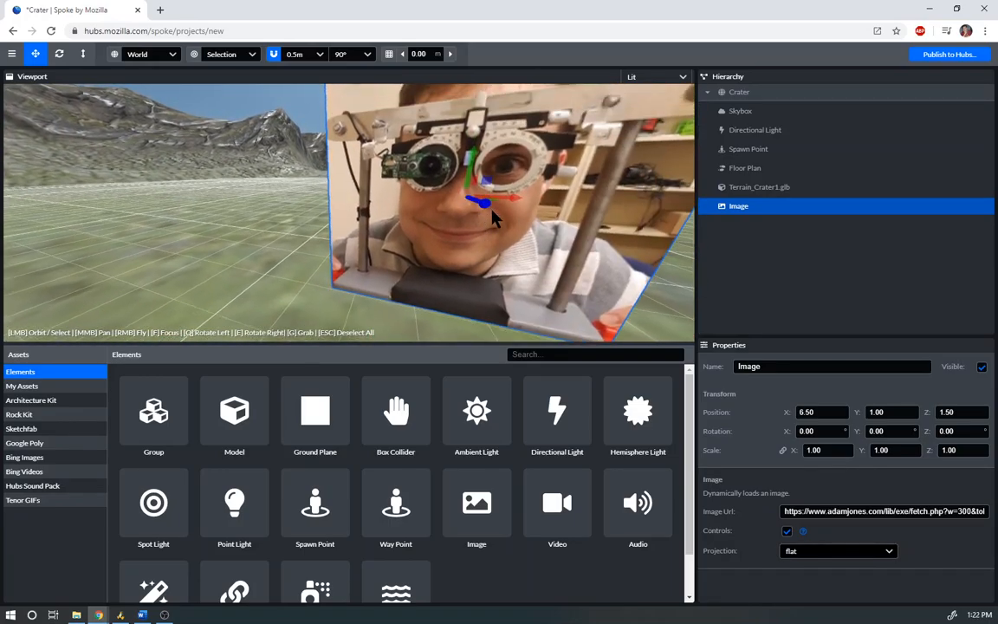
scroll(492, 210, down, 5)
scroll(492, 218, down, 3)
drag(383, 268, 534, 266)
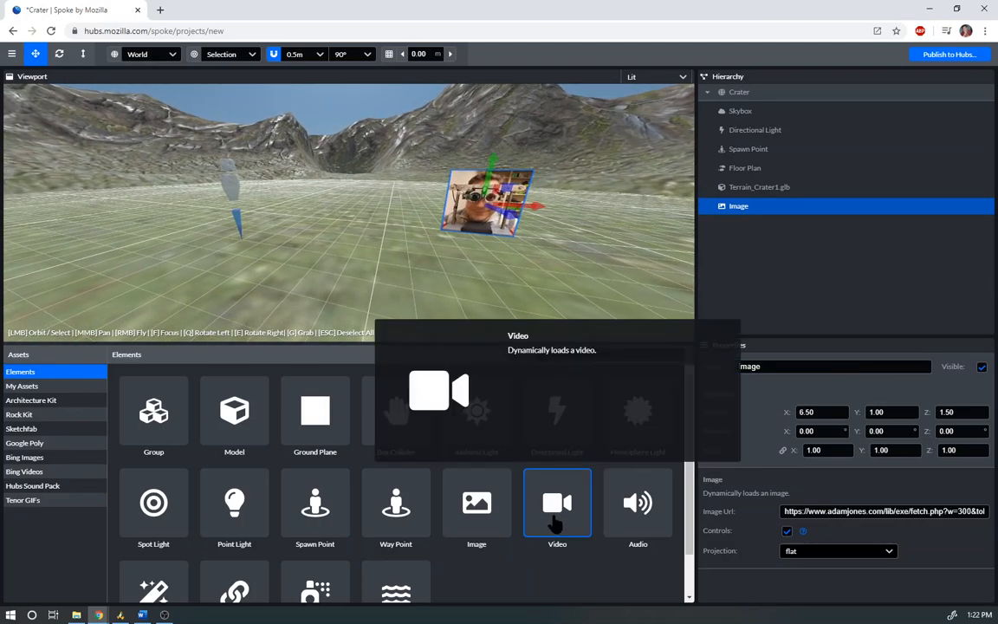
click(556, 524)
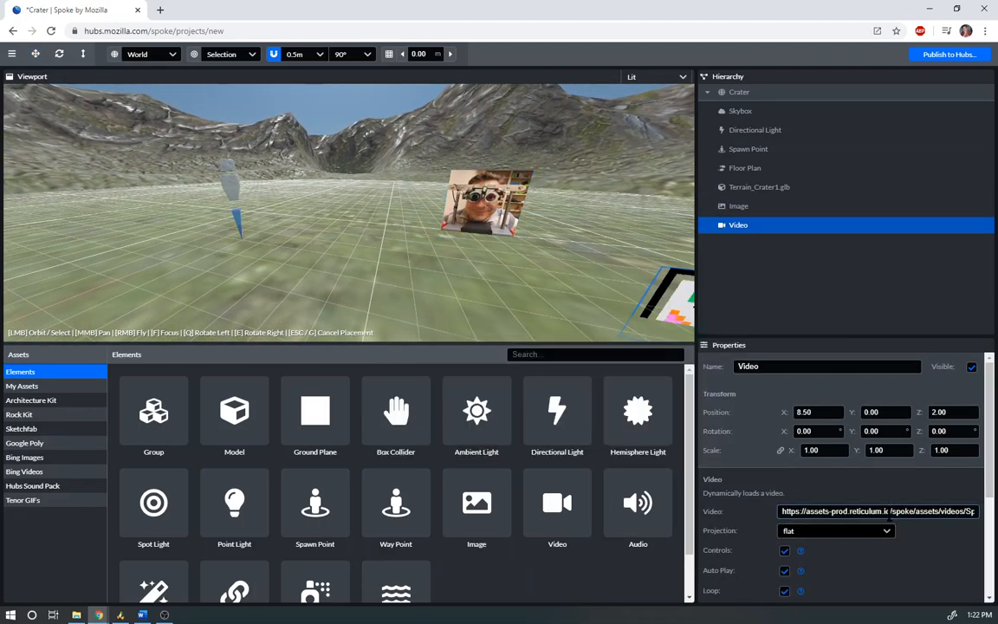
triple_click(886, 513)
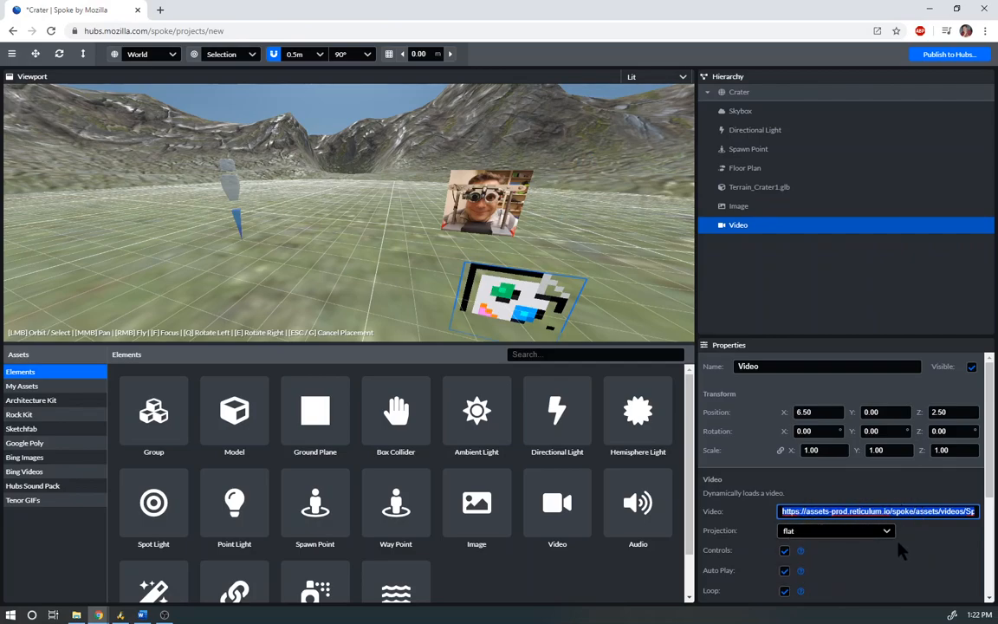
scroll(547, 566, down, 1)
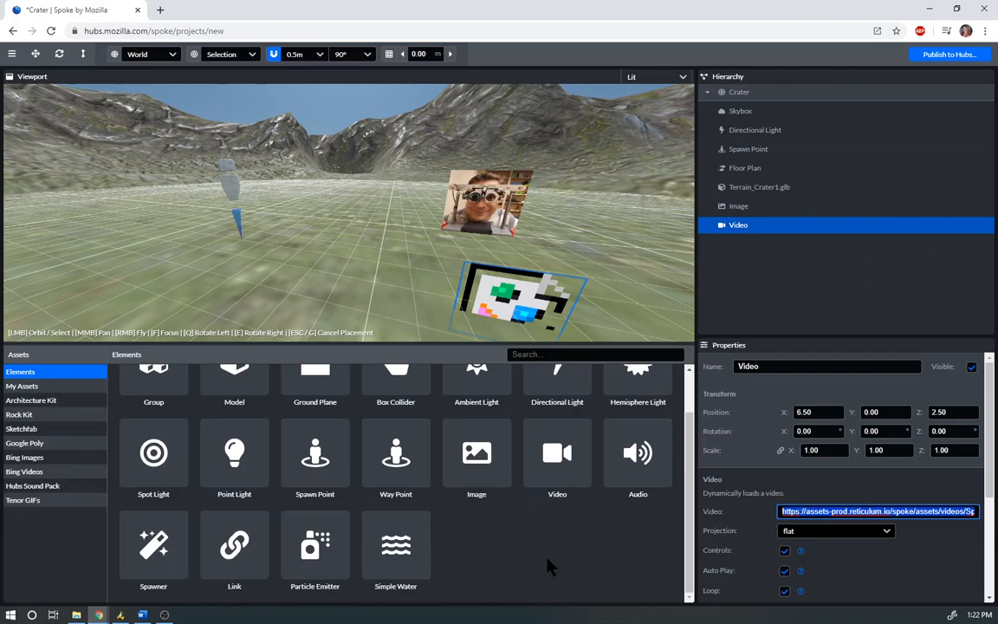
scroll(548, 551, up, 1)
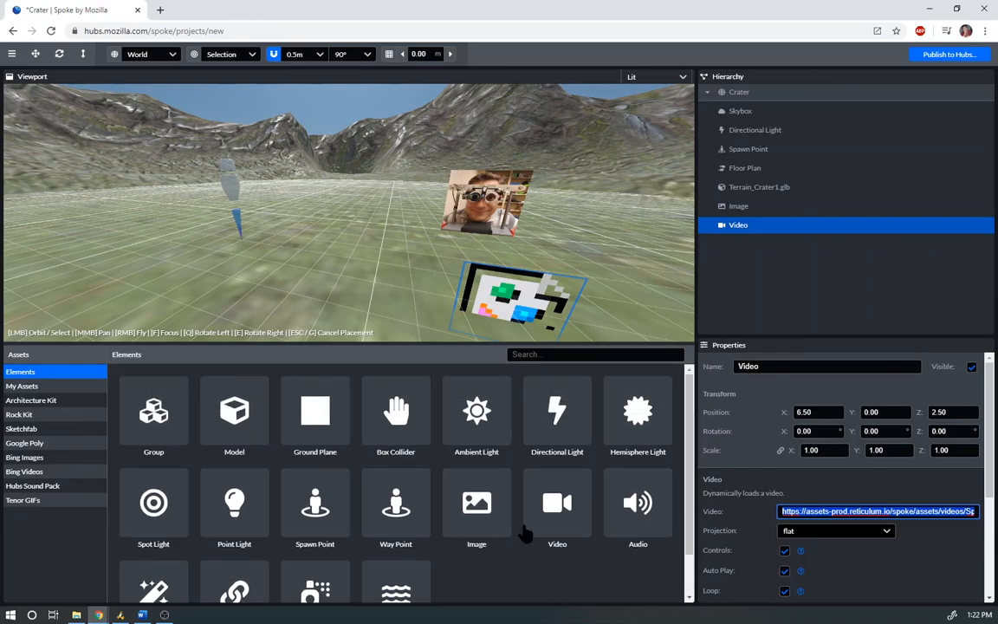
- Place a Simple Water plane near the spawn point at X 2.50, Y 0.00, Z 0.50
scroll(569, 492, down, 1)
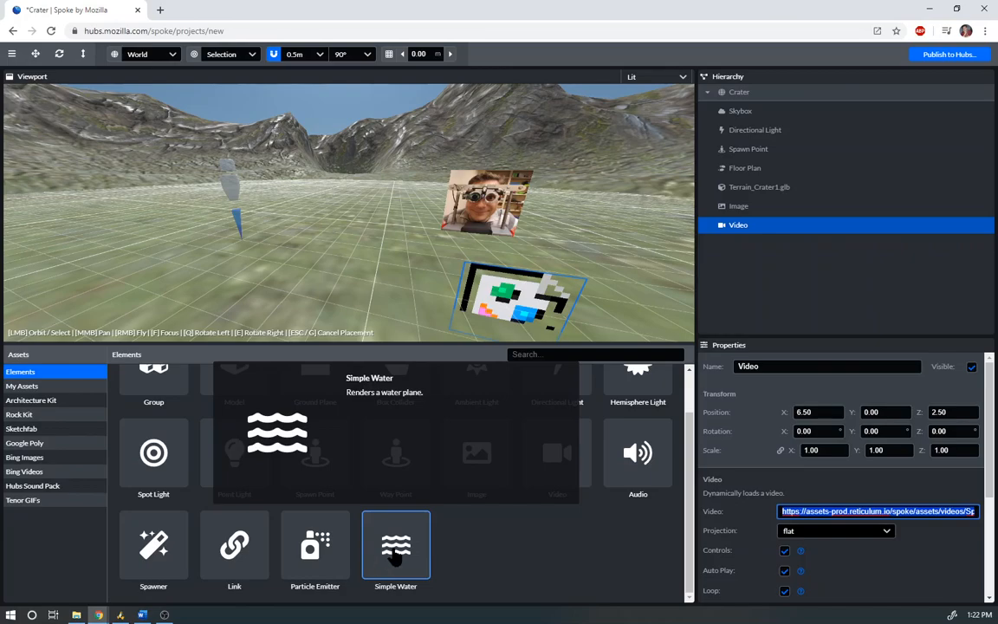
click(394, 552)
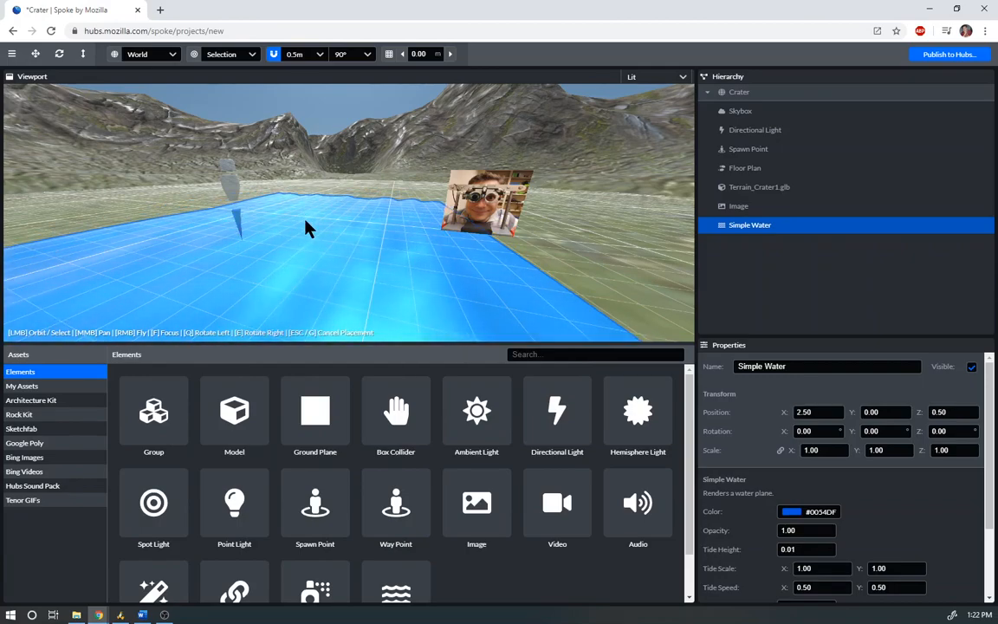
click(305, 227)
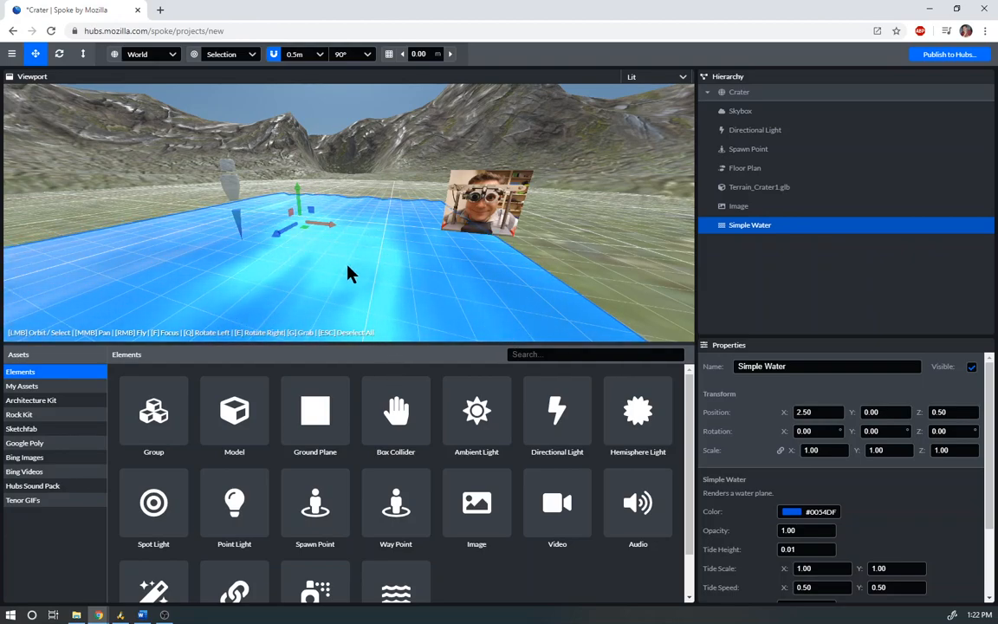
- Add the uploaded model VRLC_model.glb from the personal assets to the scene beside the image
click(19, 386)
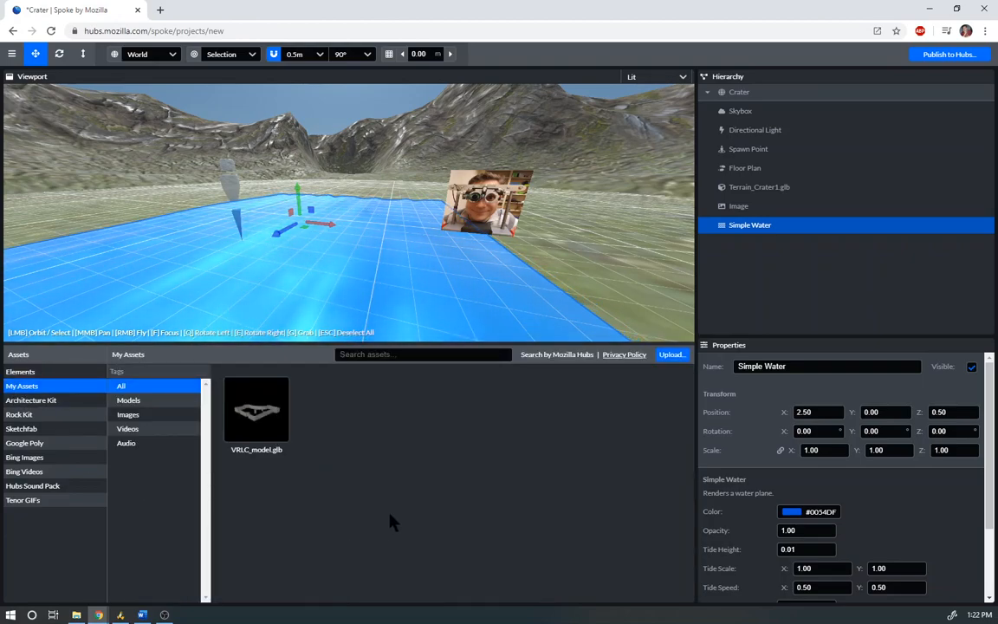
mouse_move(260, 414)
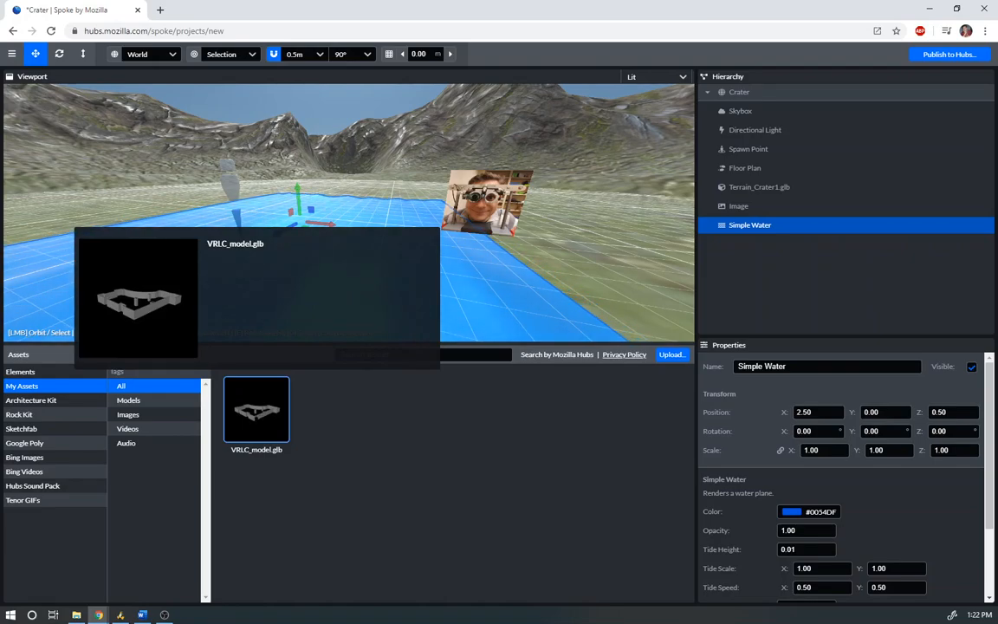
drag(321, 369, 377, 214)
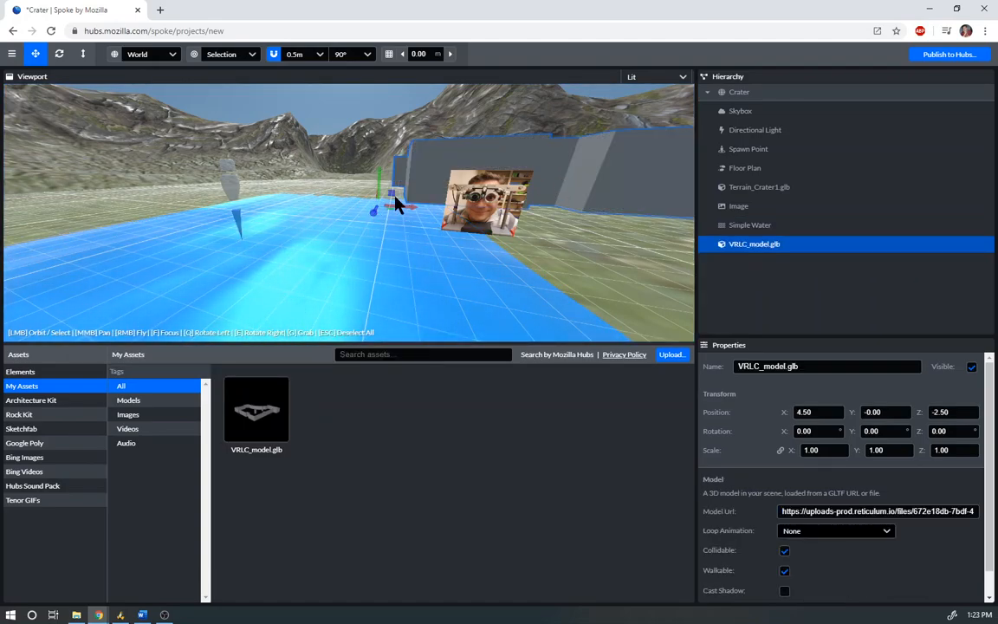
- Move the VRLC_model.glb walls to X -3.00, Y 0.00, Z 5.00 so they surround part of the water
drag(376, 215, 330, 300)
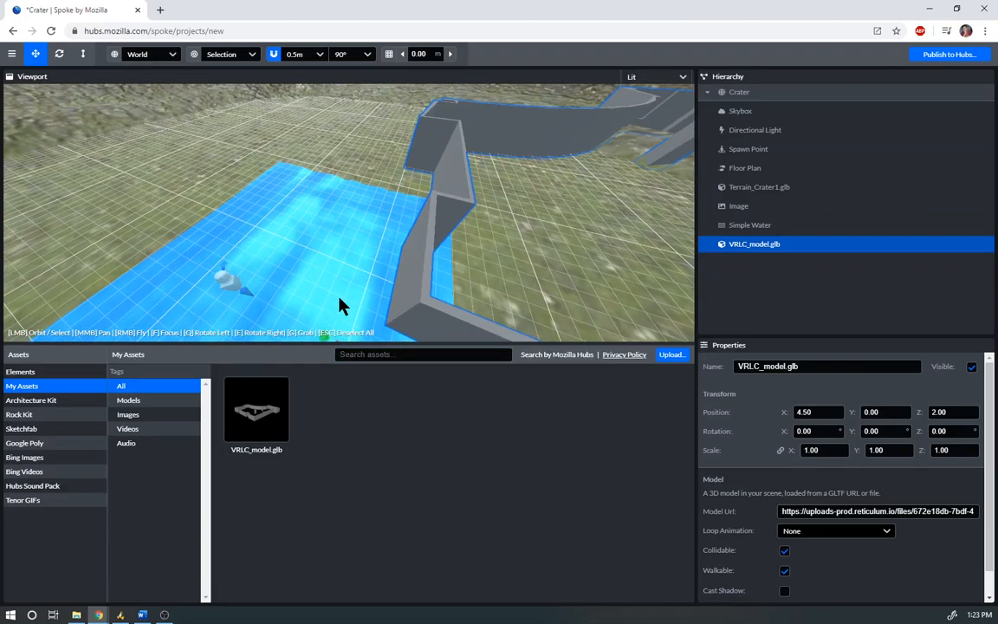
drag(503, 238, 360, 286)
mouse_move(276, 453)
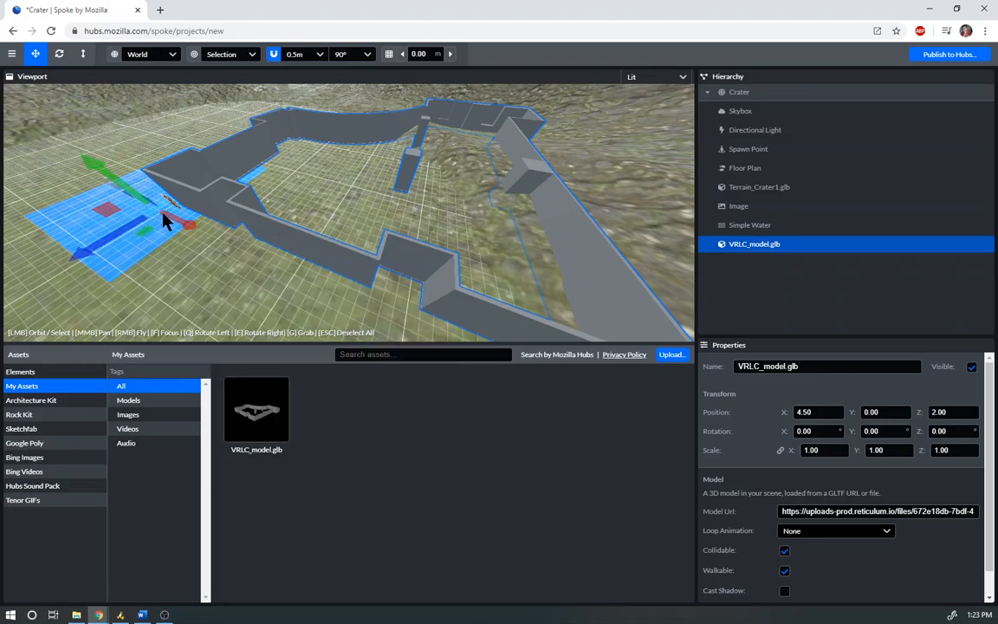
drag(190, 227, 97, 211)
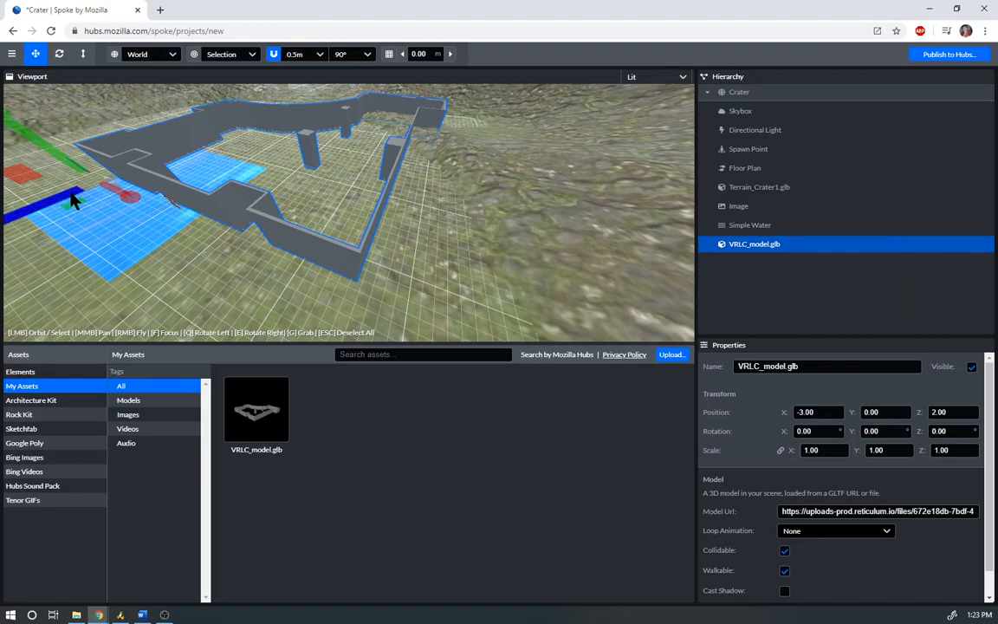
drag(61, 201, 4, 236)
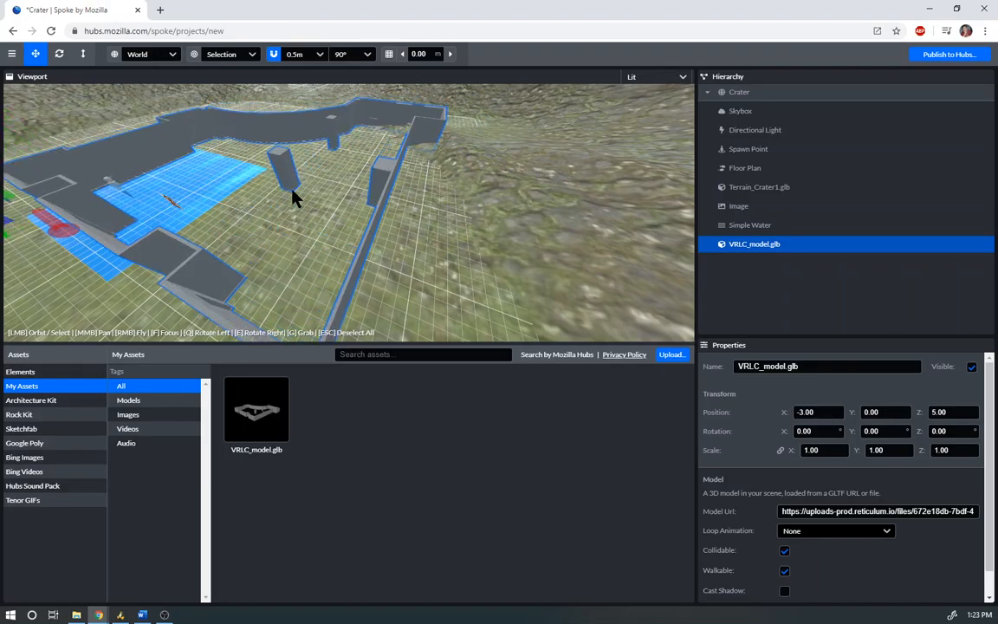
- Examine the building model's walls and pillars around the water and image from inside and from above
scroll(413, 186, up, 2)
drag(372, 195, 645, 184)
right_drag(351, 210, 446, 198)
drag(321, 194, 550, 205)
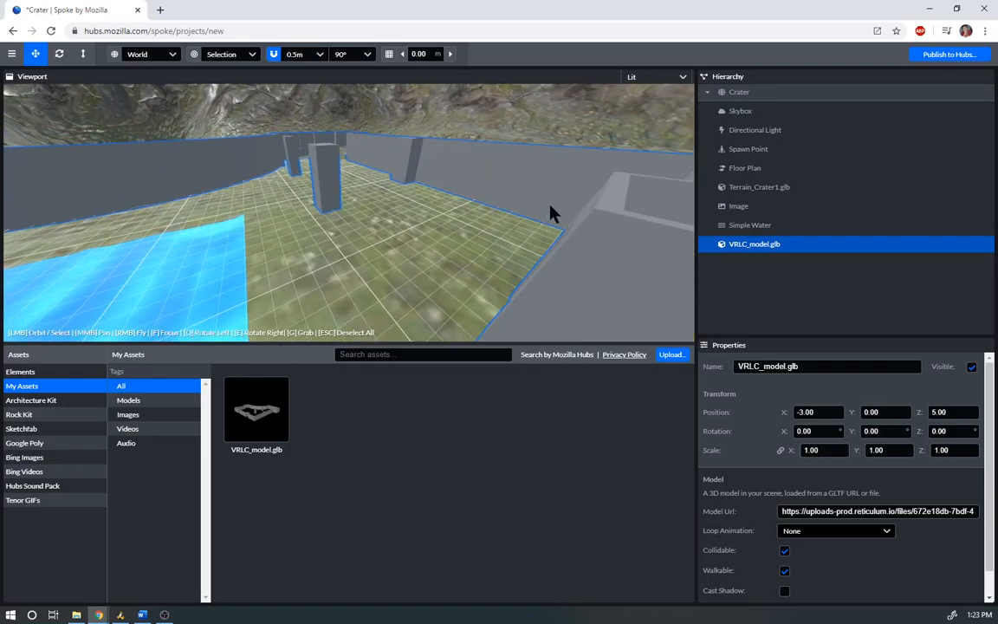
scroll(474, 226, down, 5)
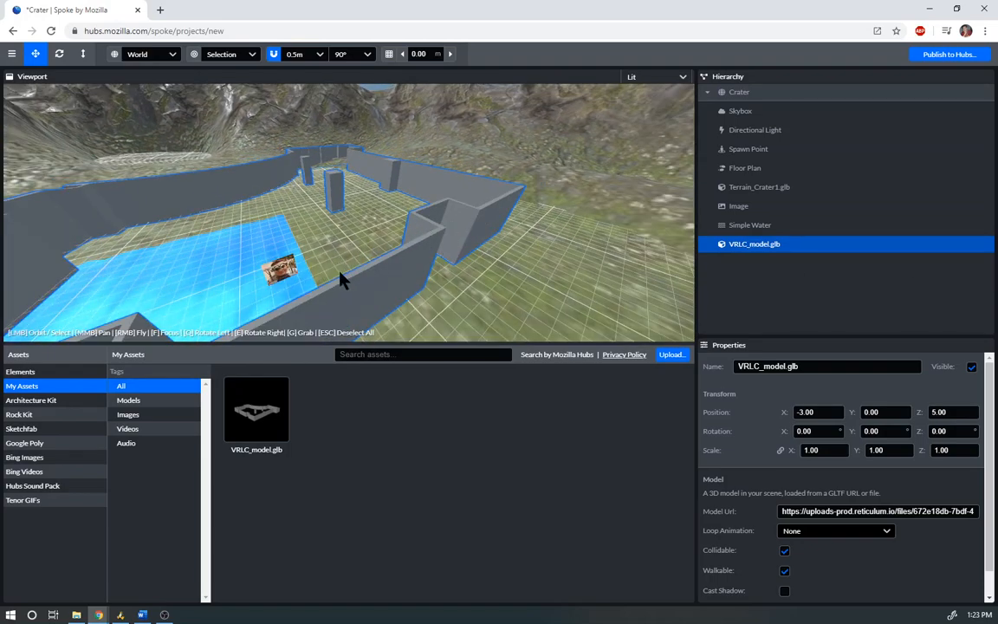
drag(340, 268, 517, 261)
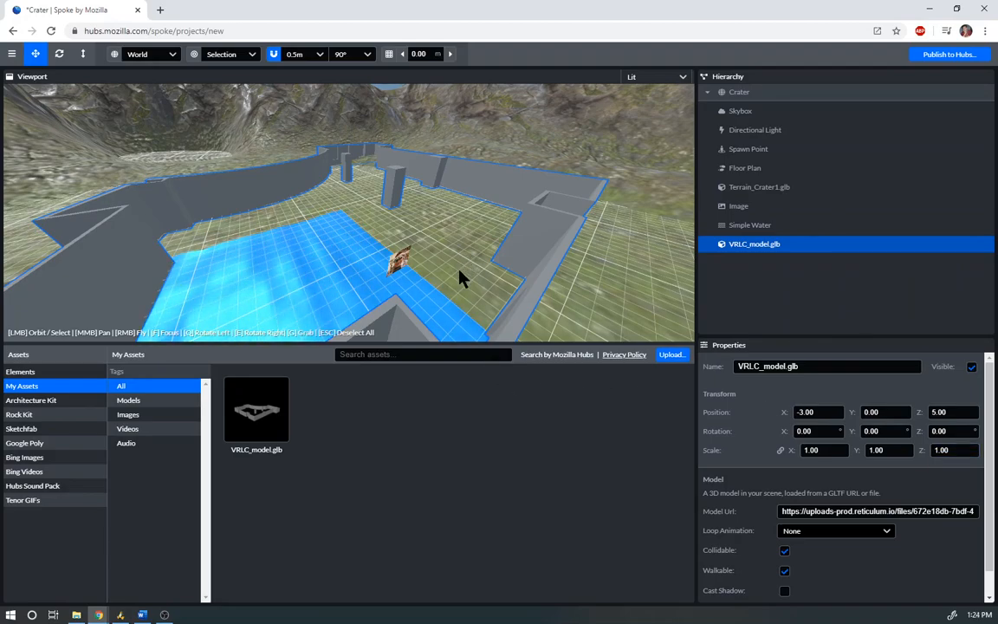
scroll(459, 270, down, 2)
drag(447, 296, 343, 290)
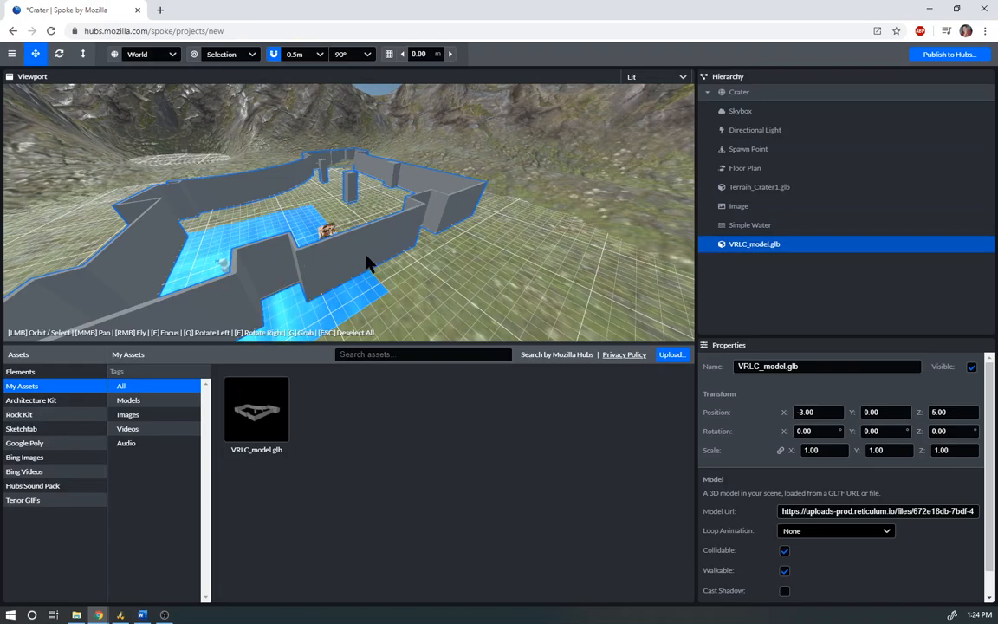
drag(351, 297, 448, 250)
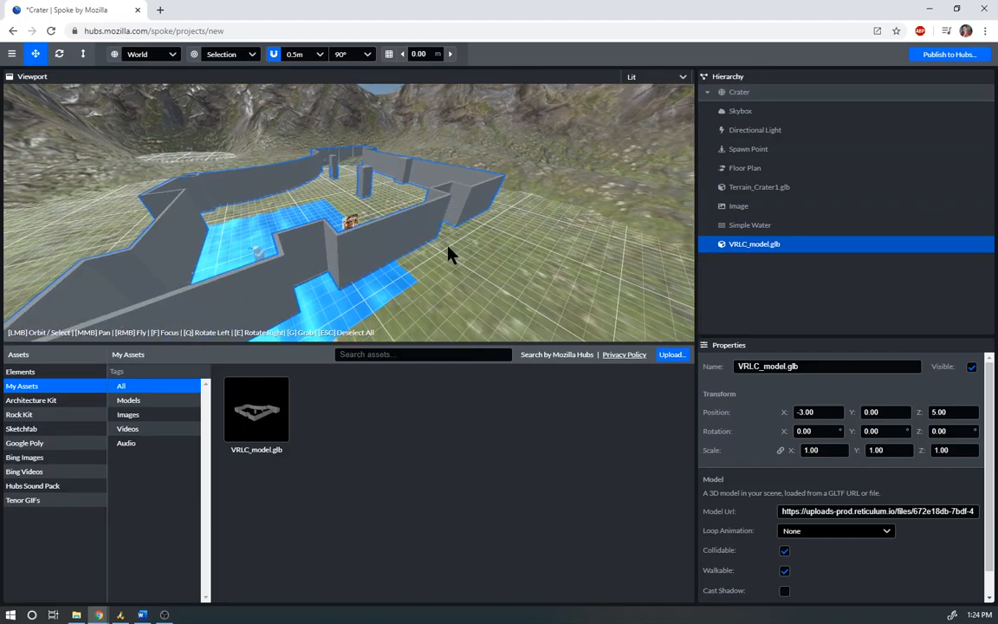
- Browse the uploaded assets by type, checking models, images, videos and audio, and return to the models
click(129, 401)
click(136, 415)
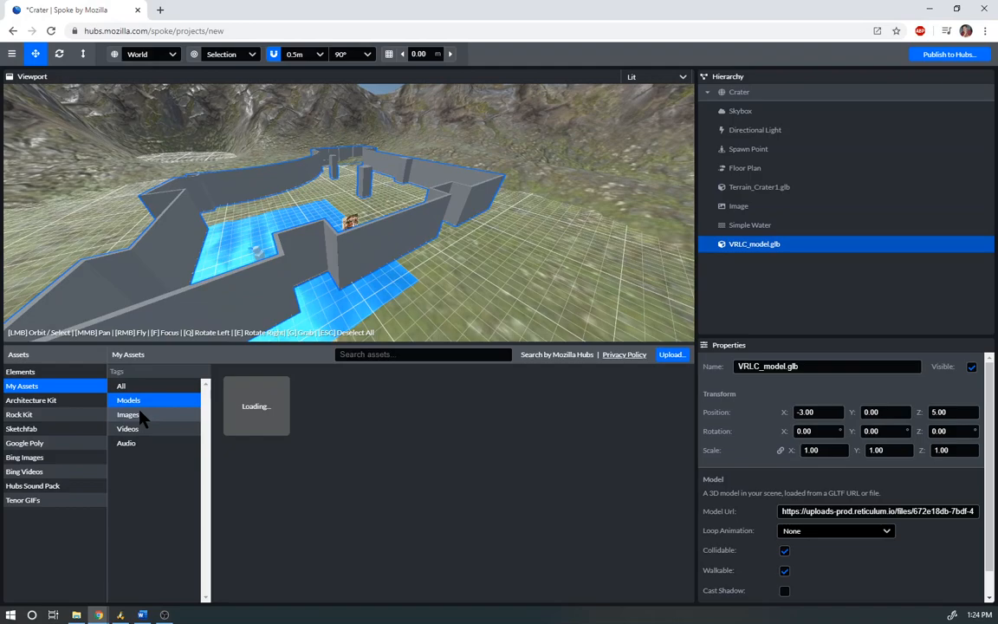
click(132, 429)
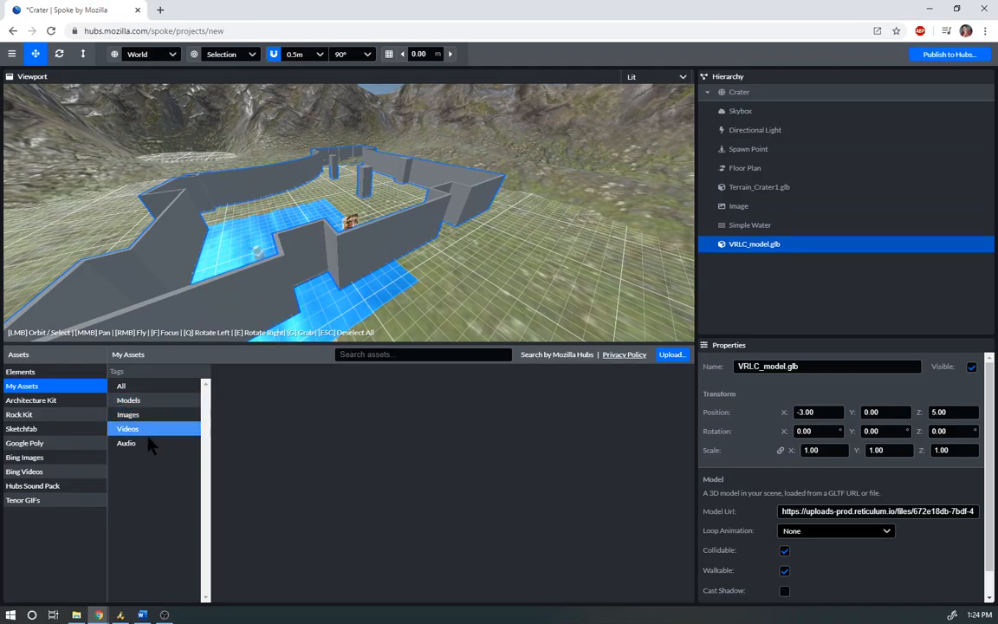
click(140, 443)
click(143, 414)
click(149, 403)
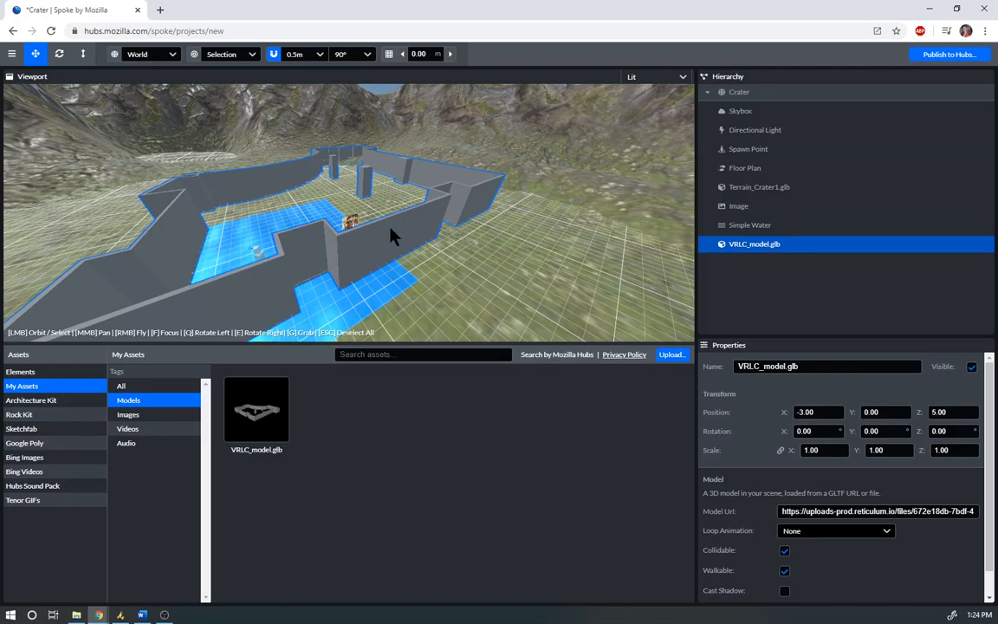
- Delete the VRLC_model.glb building model from the scene
key(Delete)
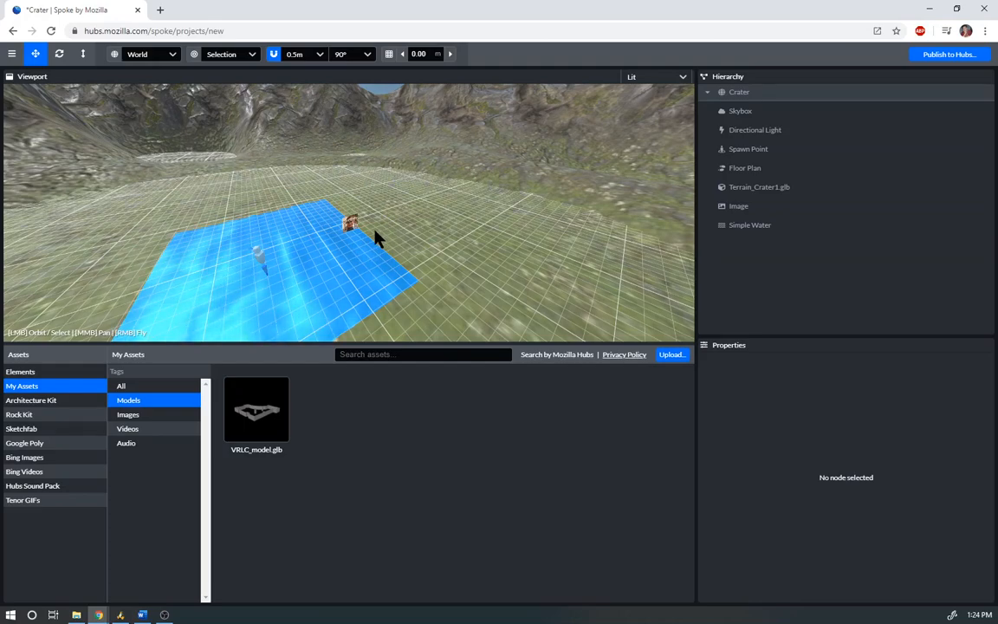
- Browse all Architecture Kit pieces, checking the floor, door, wall, roof and trim models
click(37, 407)
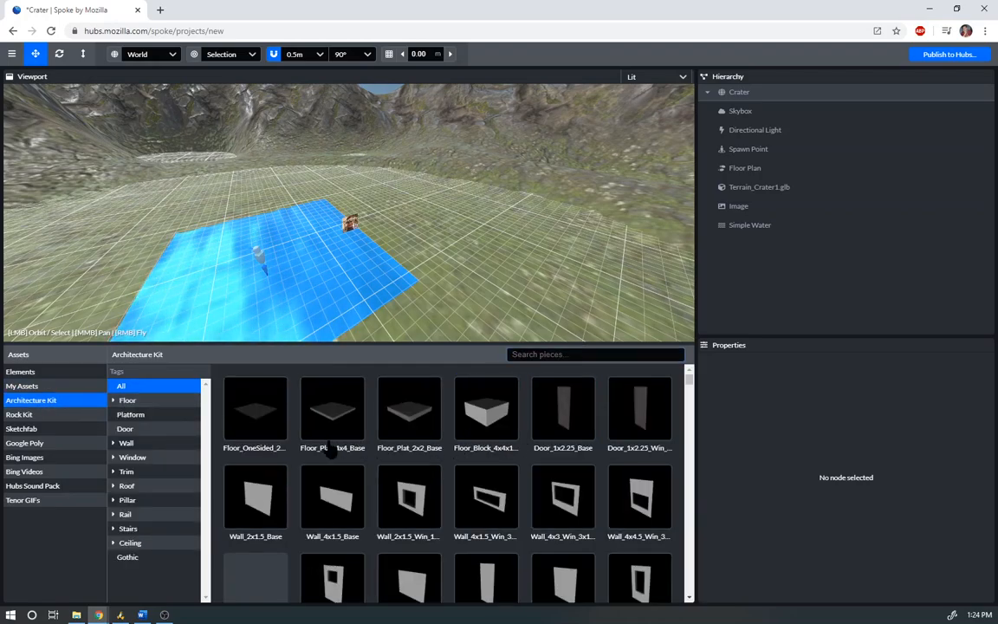
mouse_move(563, 495)
scroll(563, 498, down, 3)
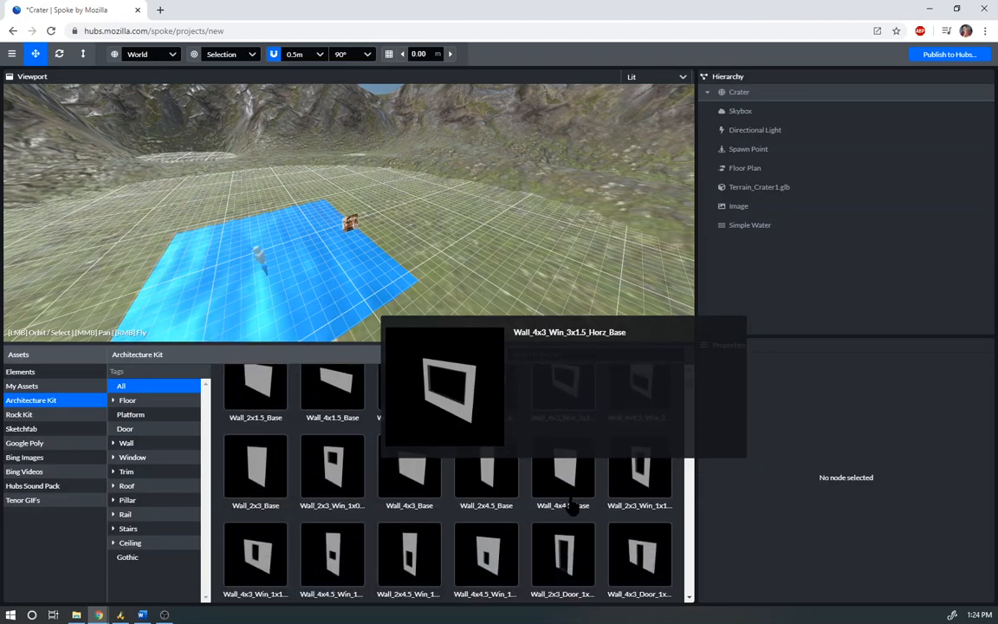
scroll(563, 507, down, 5)
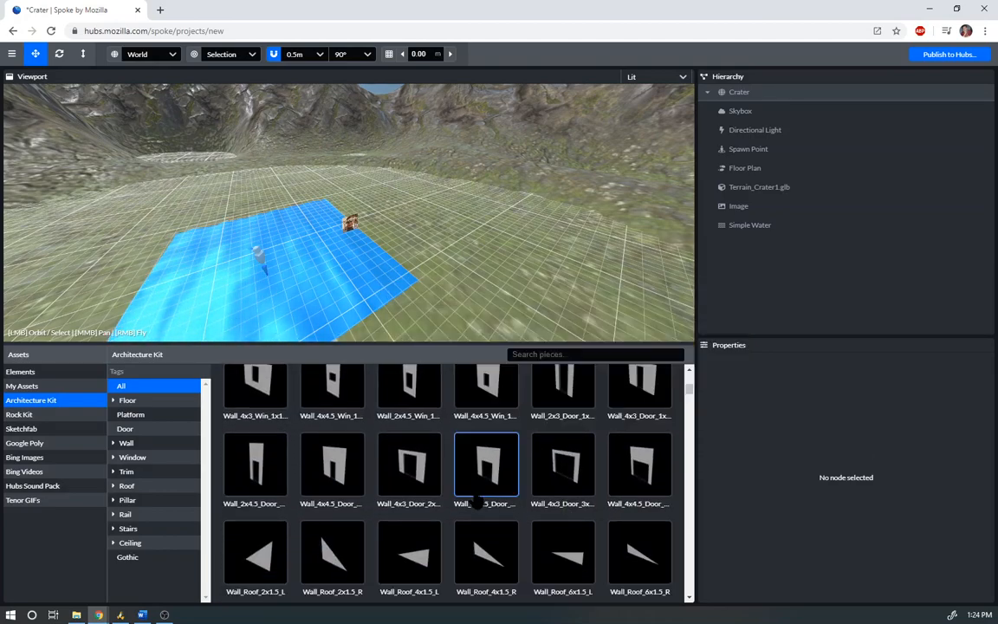
scroll(479, 505, down, 5)
scroll(604, 496, down, 1)
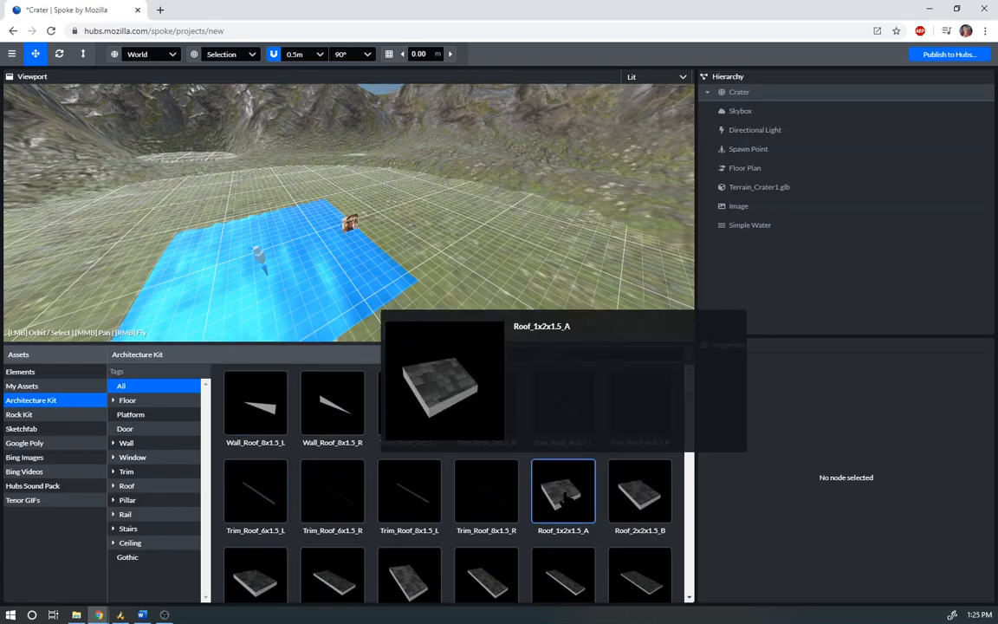
scroll(519, 498, down, 5)
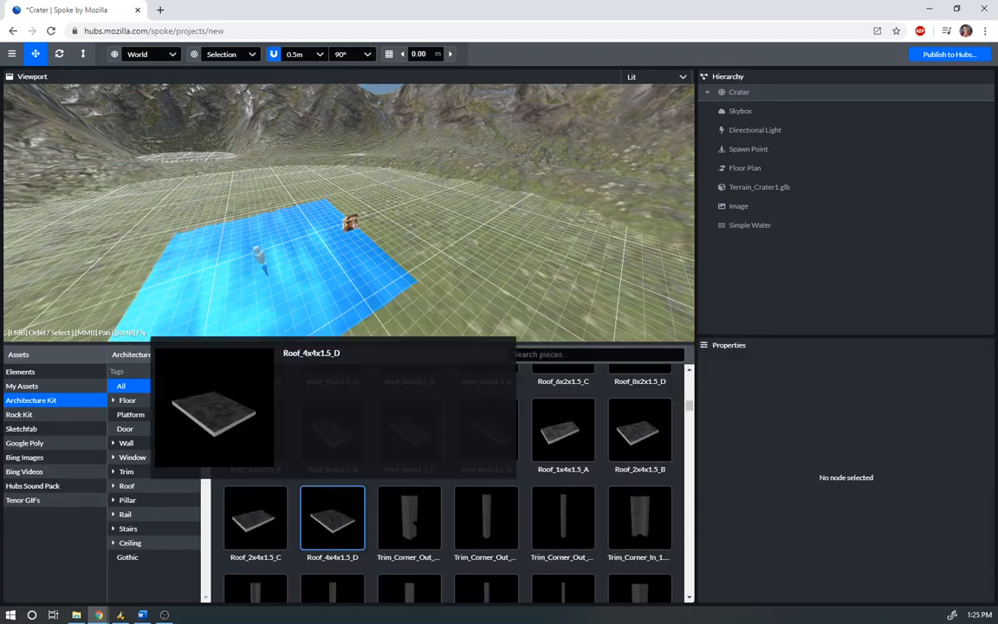
mouse_move(486, 502)
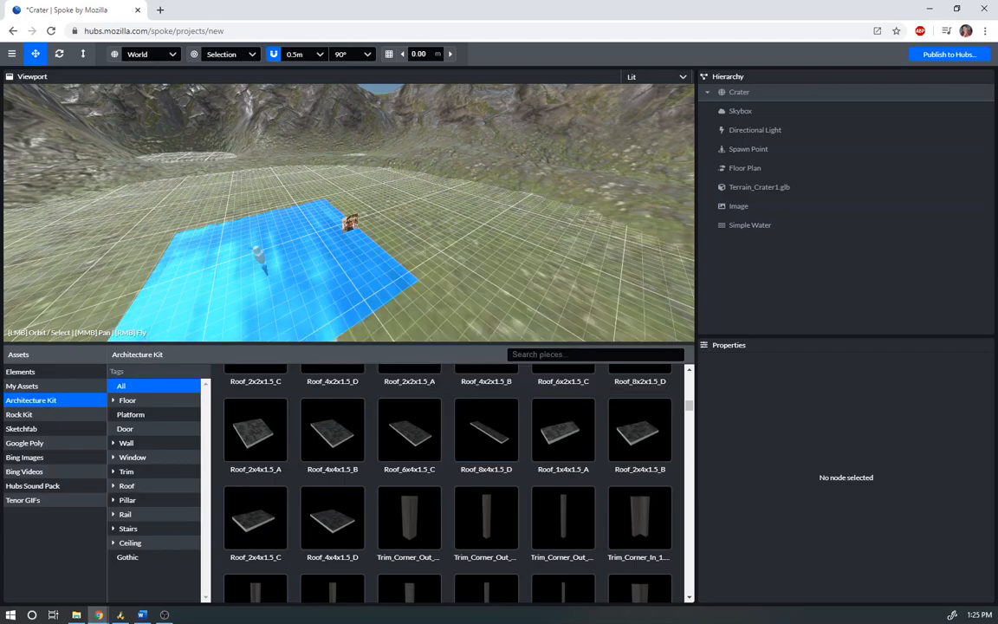
mouse_move(530, 435)
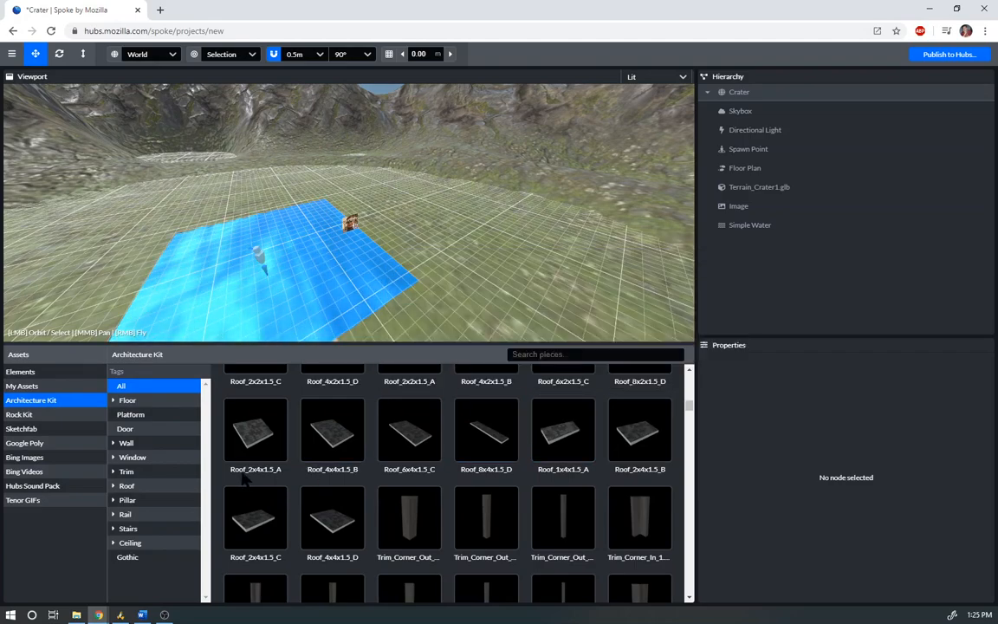
- Browse the Architecture Kit by category, checking the Floor, Floor 4x4, Platform and Door pieces
click(118, 401)
click(114, 401)
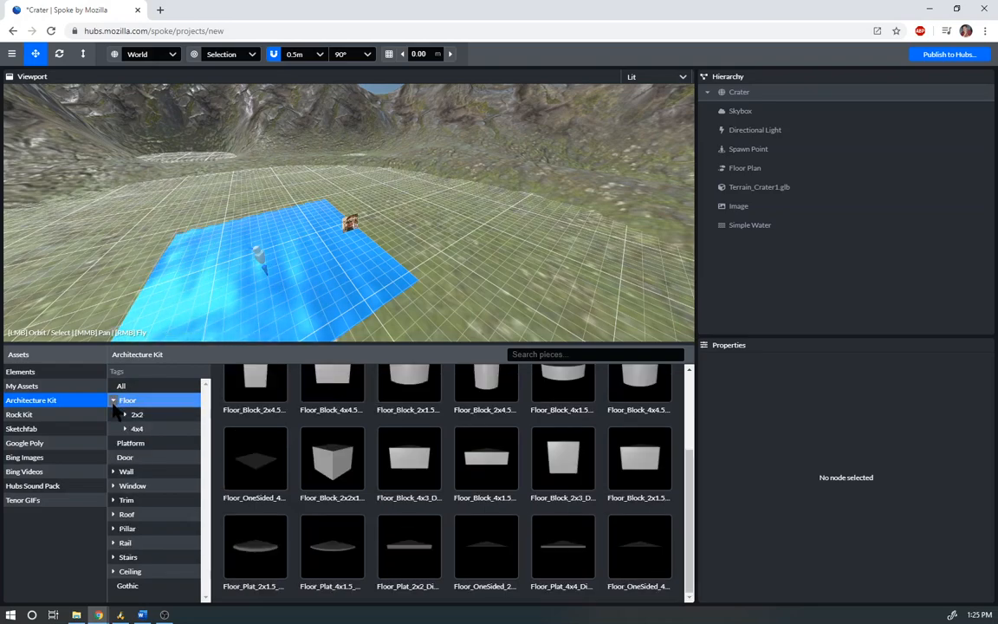
click(140, 428)
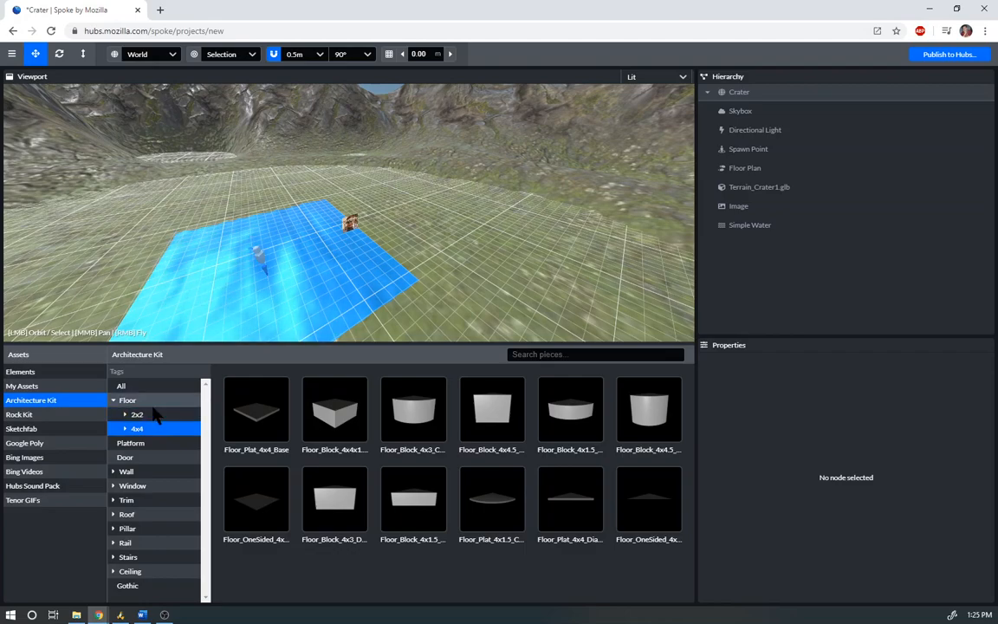
click(128, 443)
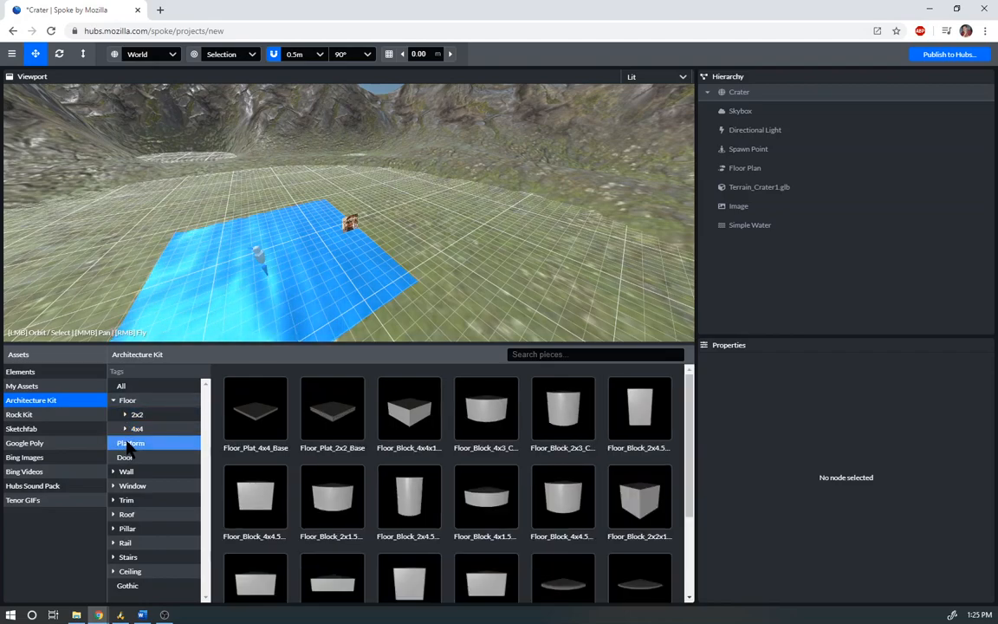
click(144, 458)
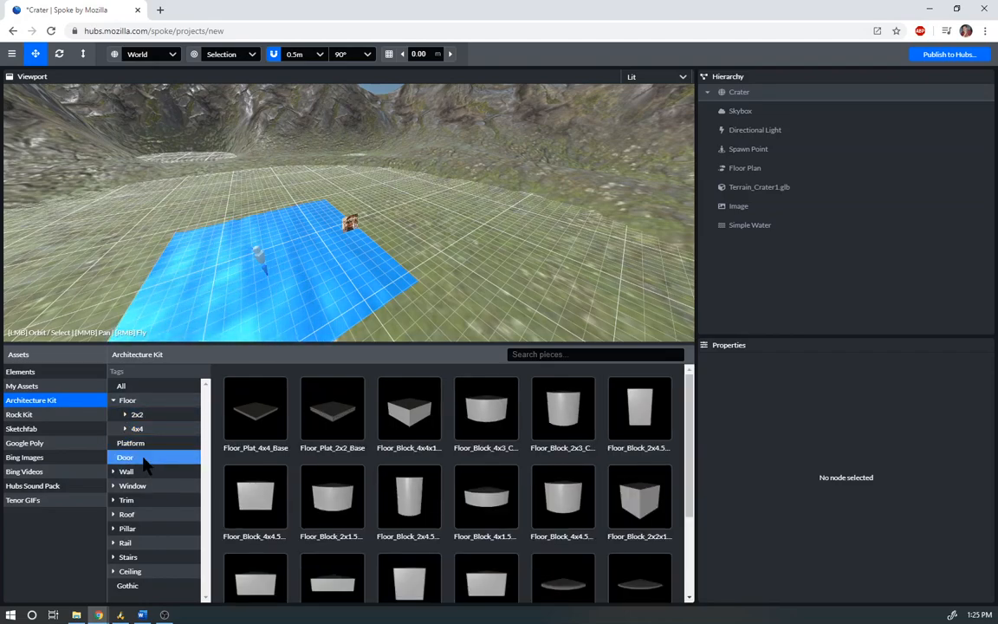
mouse_move(413, 409)
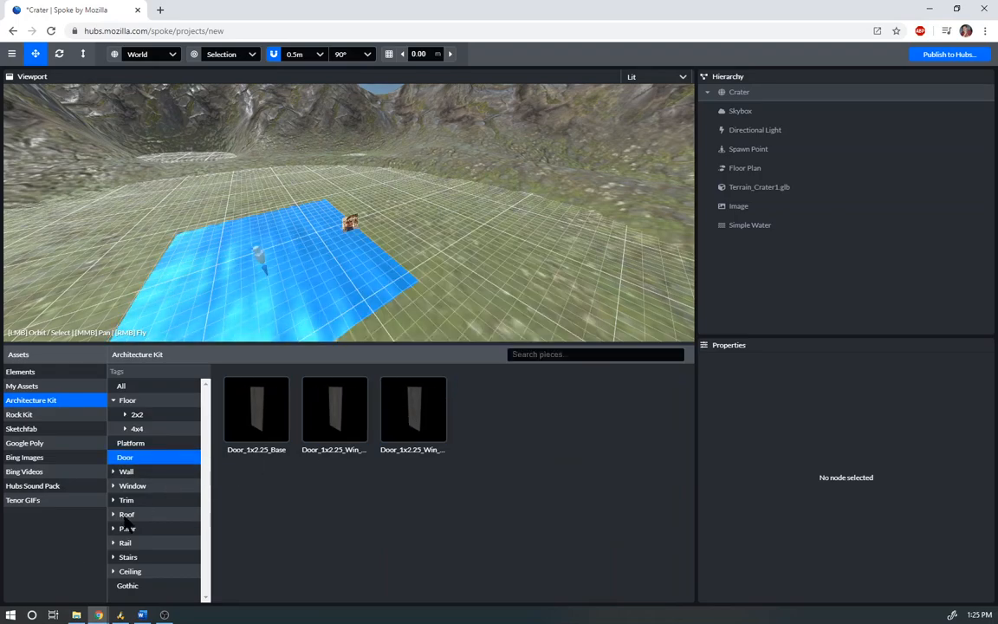
- Place two Wall_4x3_Door_1x2_375_Base pieces from the kit's Wall category at the water's edge, the second at X 7.50, Z 5.50
click(119, 473)
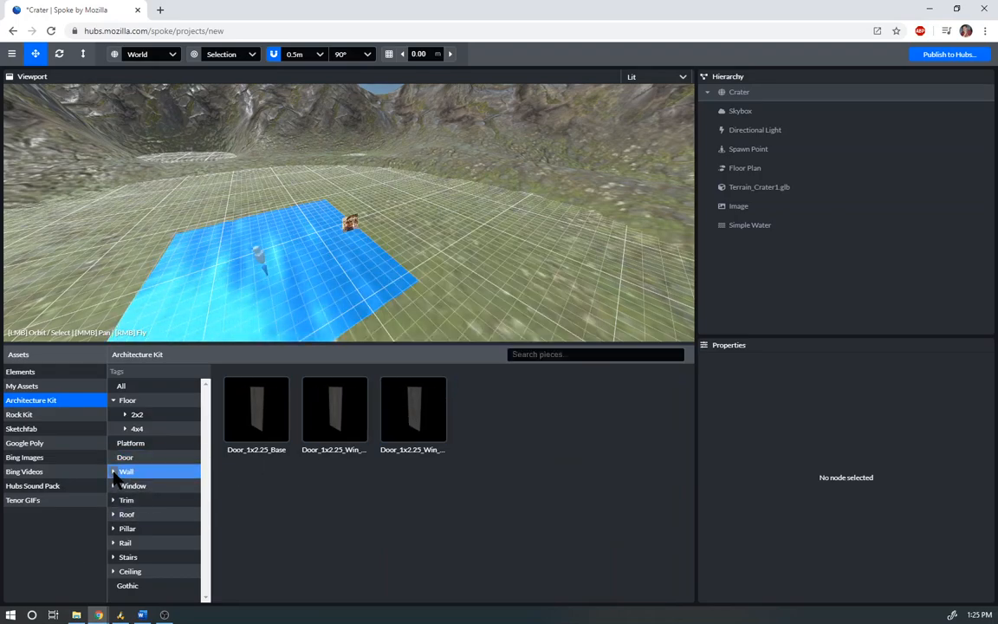
mouse_move(406, 448)
scroll(406, 449, down, 1)
scroll(407, 442, down, 1)
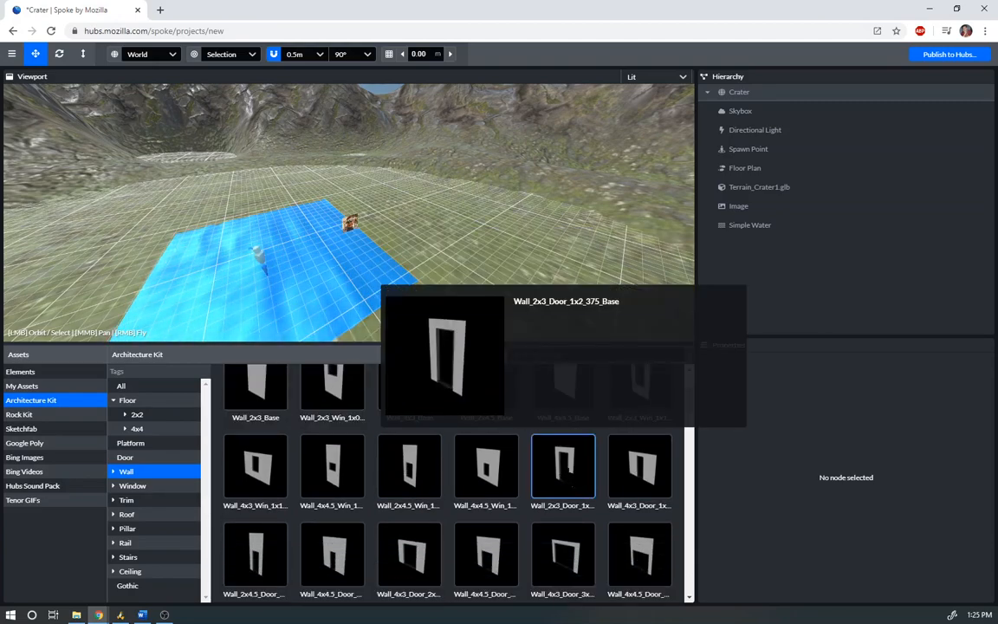
mouse_move(639, 468)
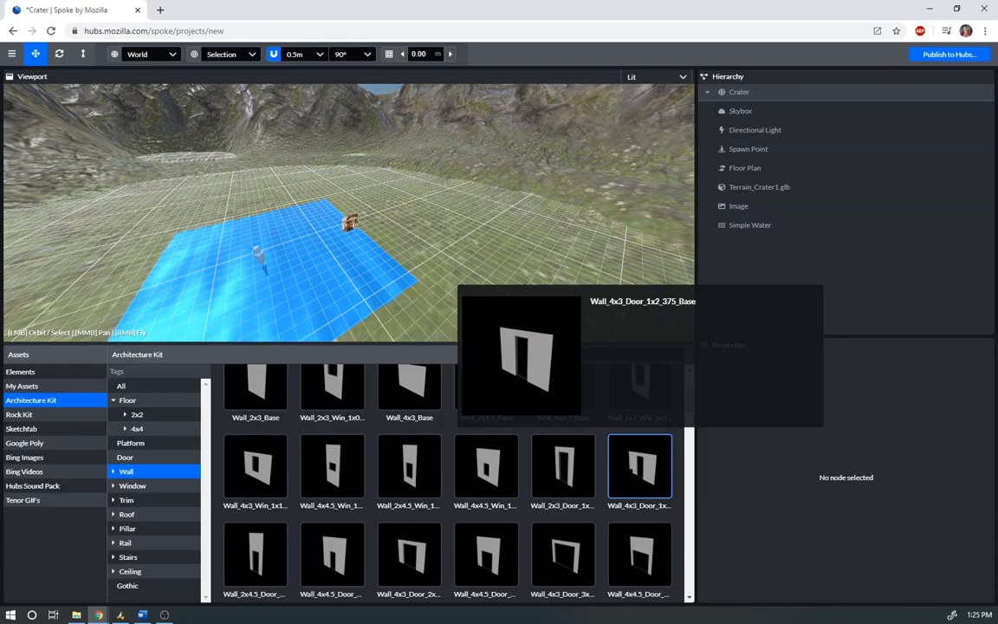
click(639, 468)
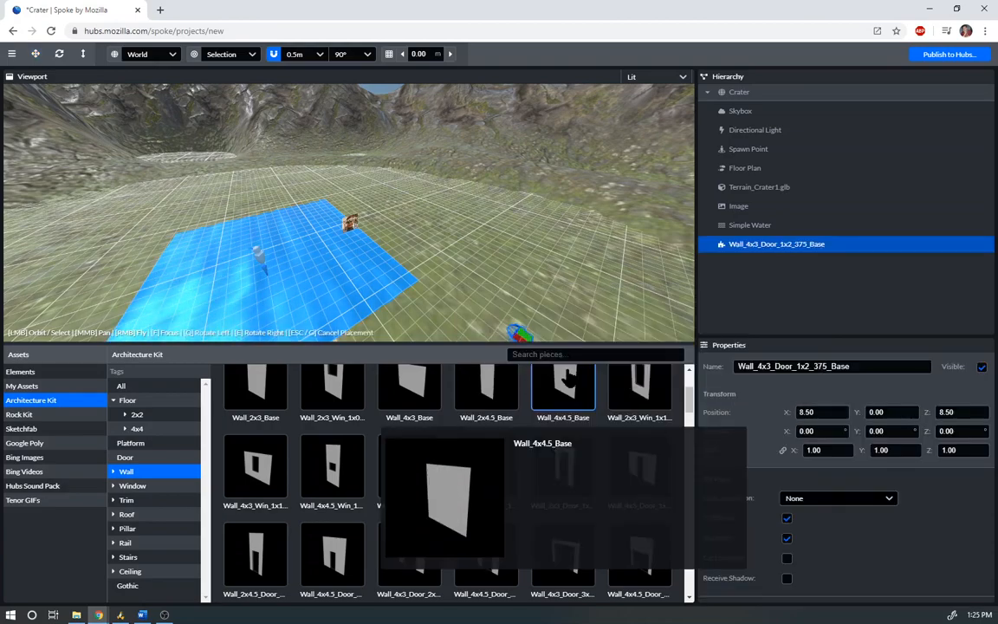
click(392, 284)
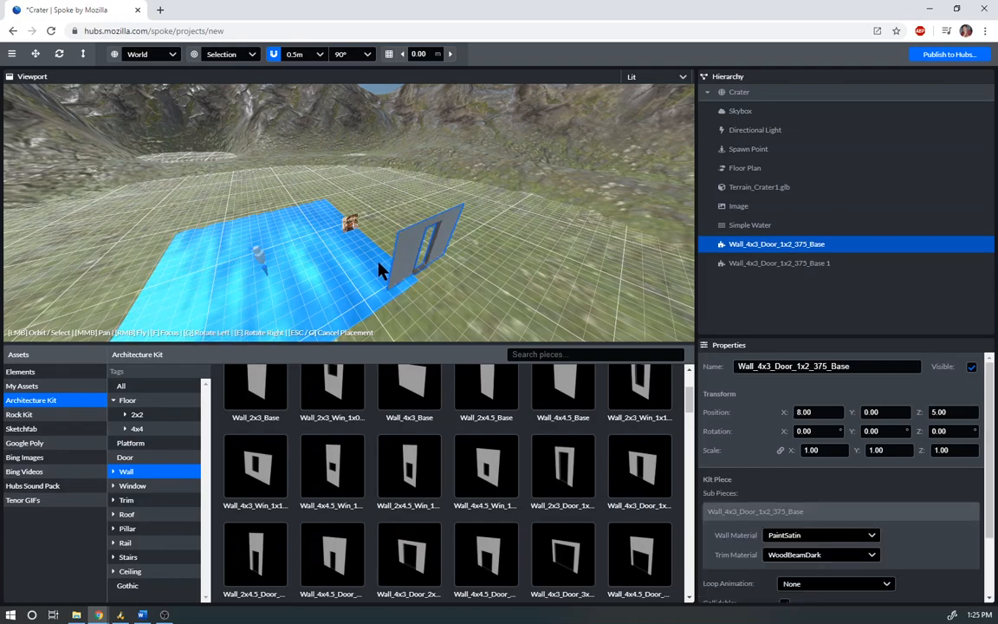
key(e)
click(423, 283)
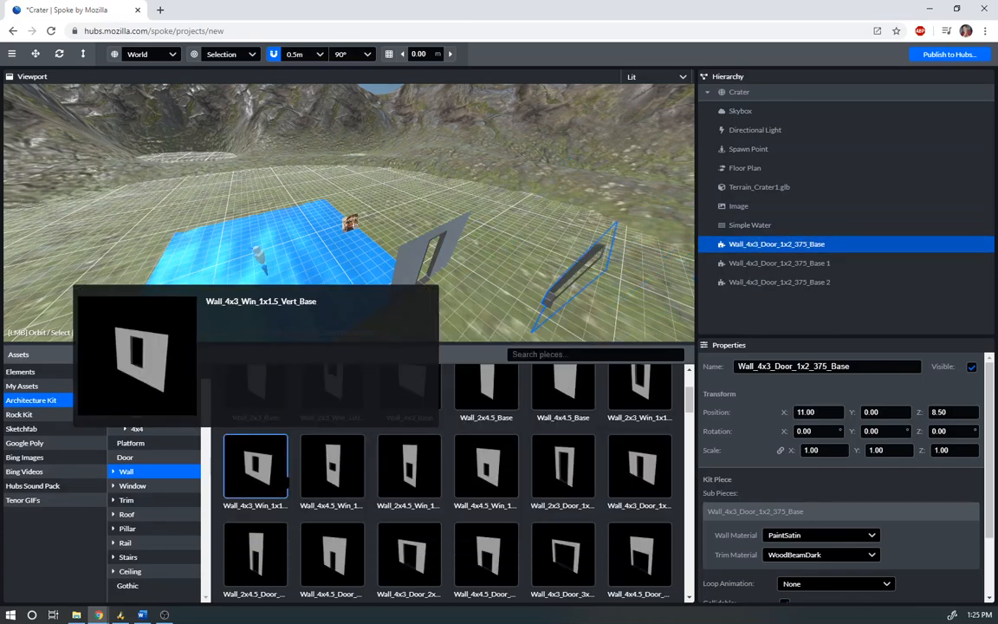
- Place one Wall_4x3_Win_1x1.5_Vert_Base piece beside the door wall at X 3.50, Z 5.50 and end the placement
click(256, 468)
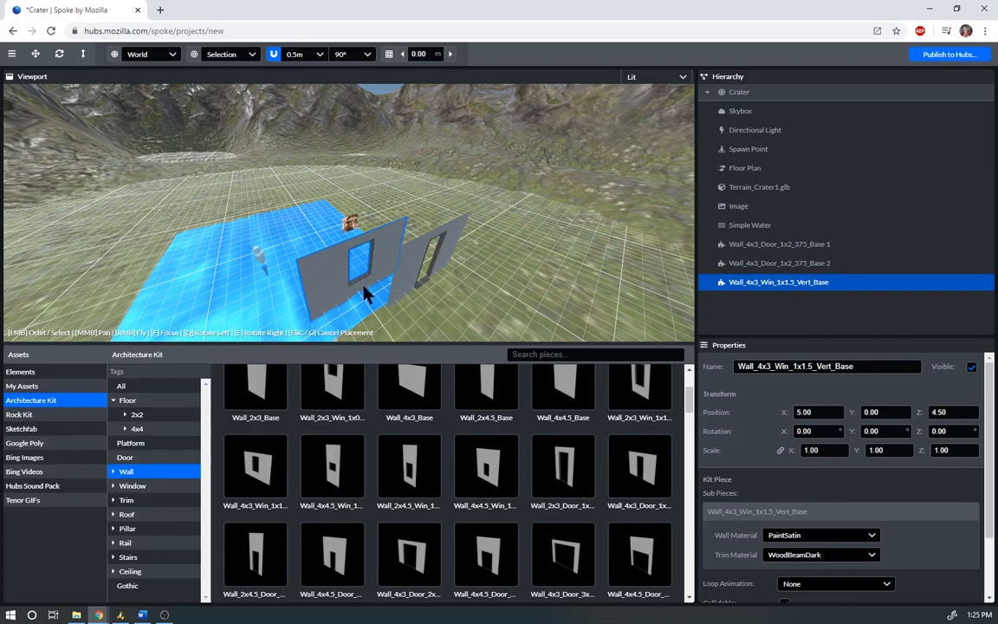
click(335, 339)
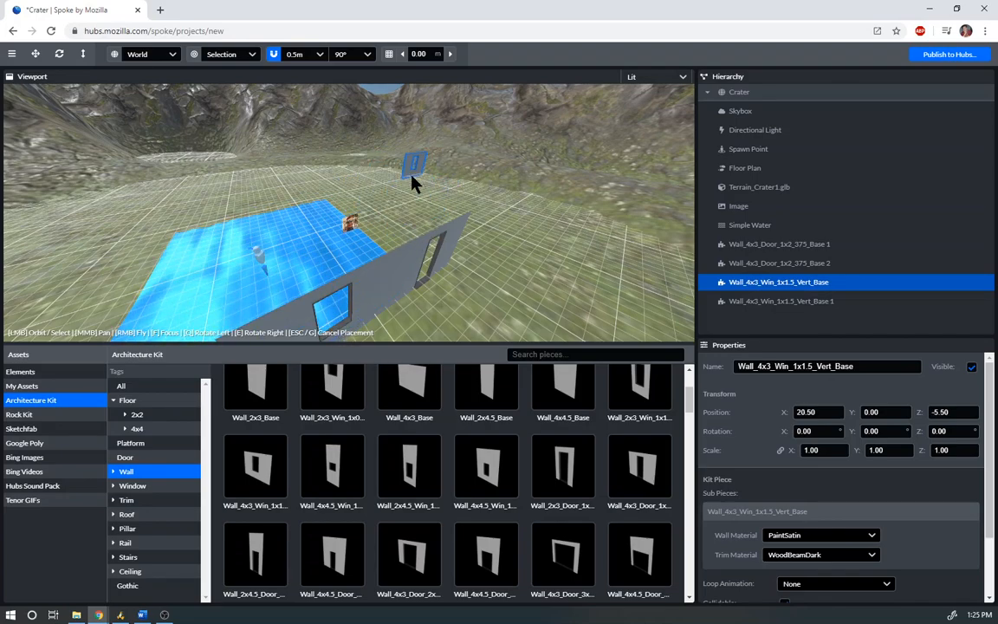
key(Escape)
- Examine the placed door and window walls from their reverse side, across the water and image
drag(429, 180, 461, 225)
drag(537, 290, 429, 234)
drag(330, 234, 463, 263)
right_drag(463, 263, 418, 268)
middle_drag(418, 267, 478, 243)
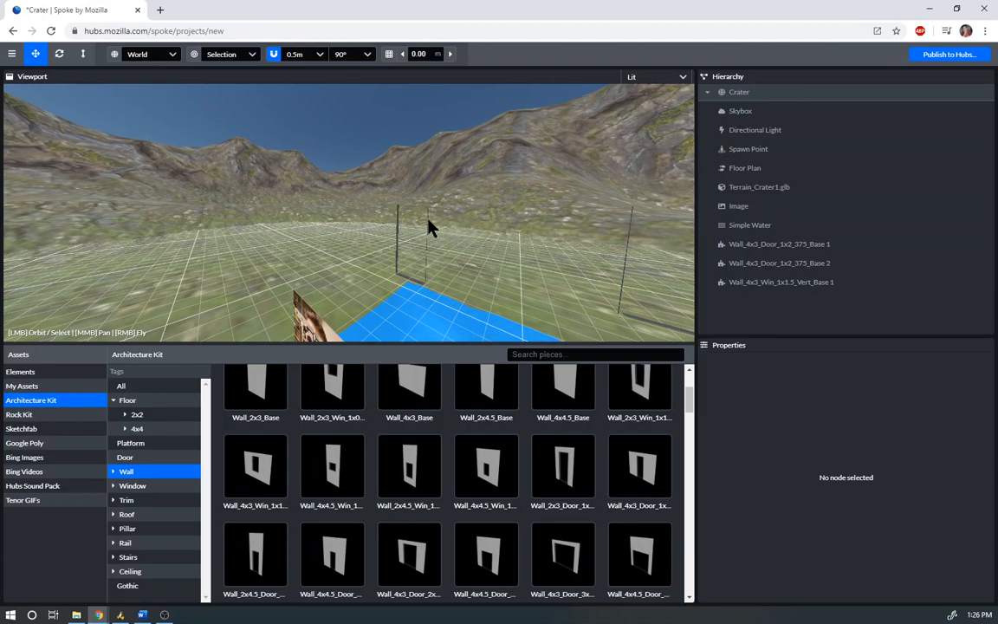
middle_drag(452, 254, 444, 250)
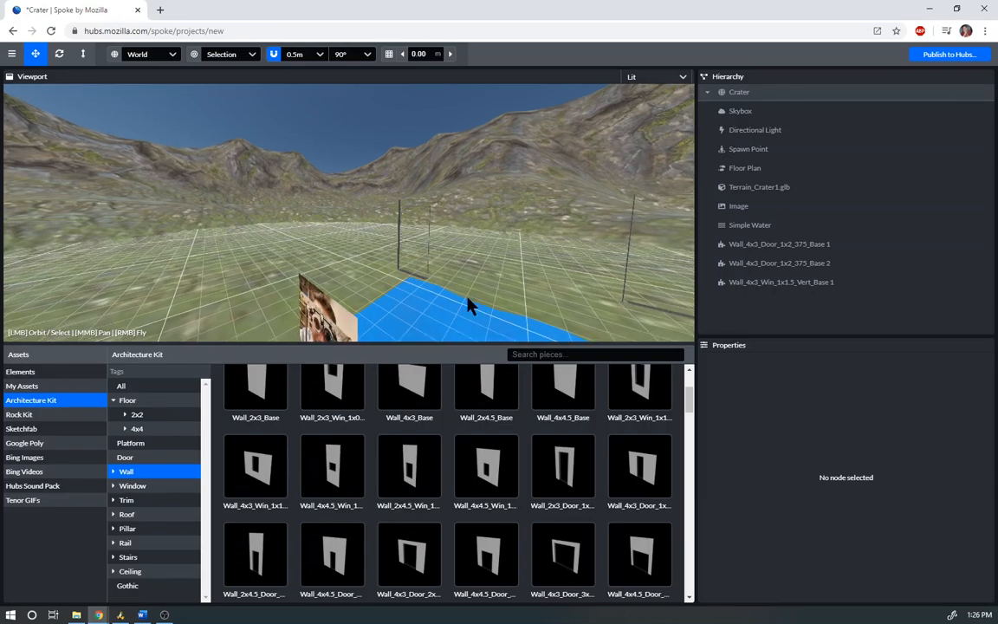
click(769, 282)
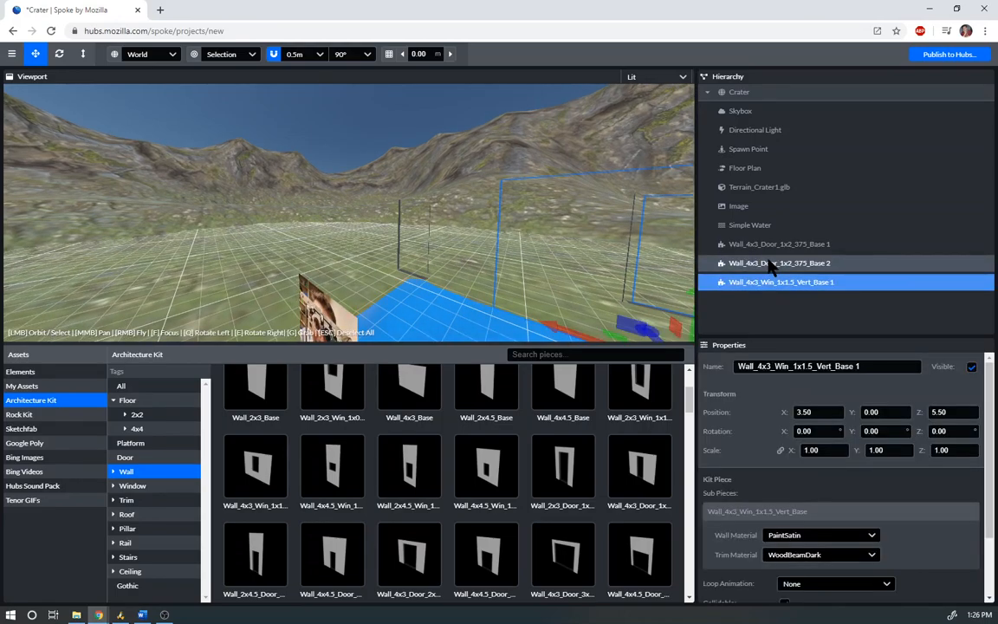
- Duplicate the Wall_4x3_Door_1x2_375_Base 2 door wall
click(770, 265)
right_click(770, 265)
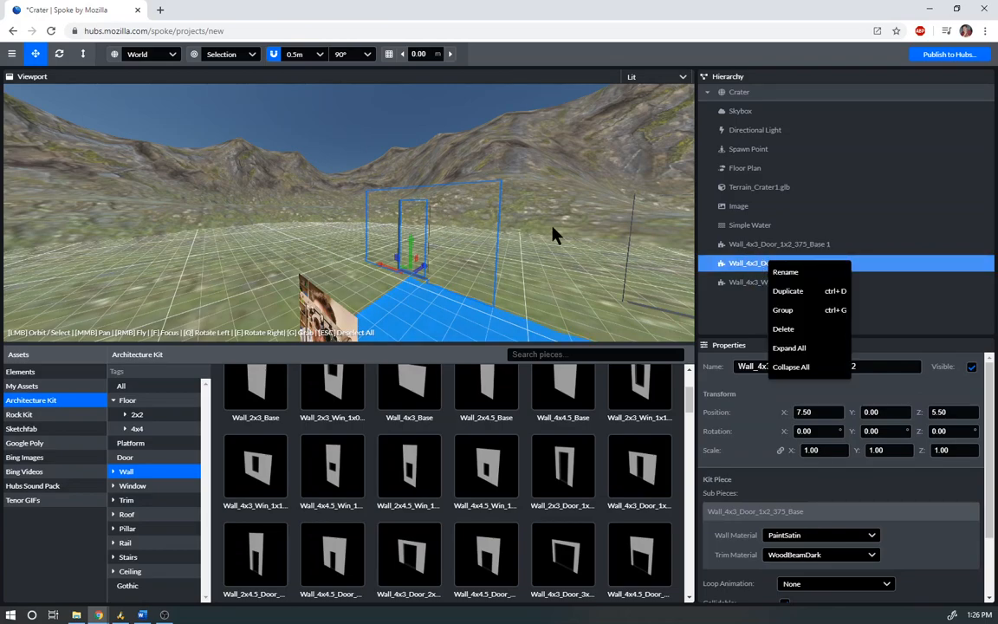
click(805, 292)
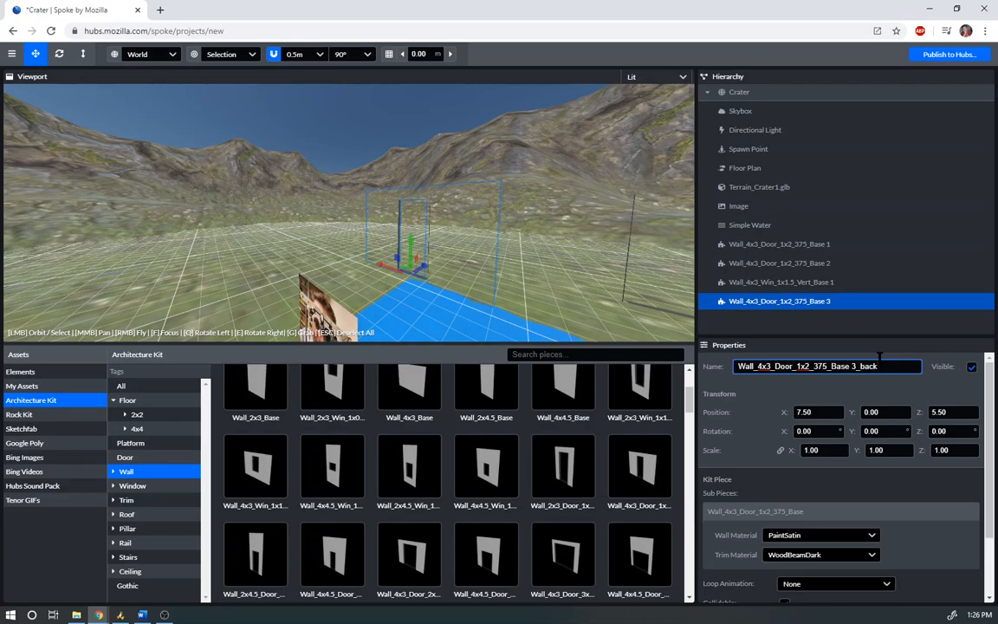
- Rename the original door wall Wall_4x3_Door_1x2_375_Base 2_front and its duplicate Wall_4x3_Door_1x2_375_Base 3_back
click(814, 263)
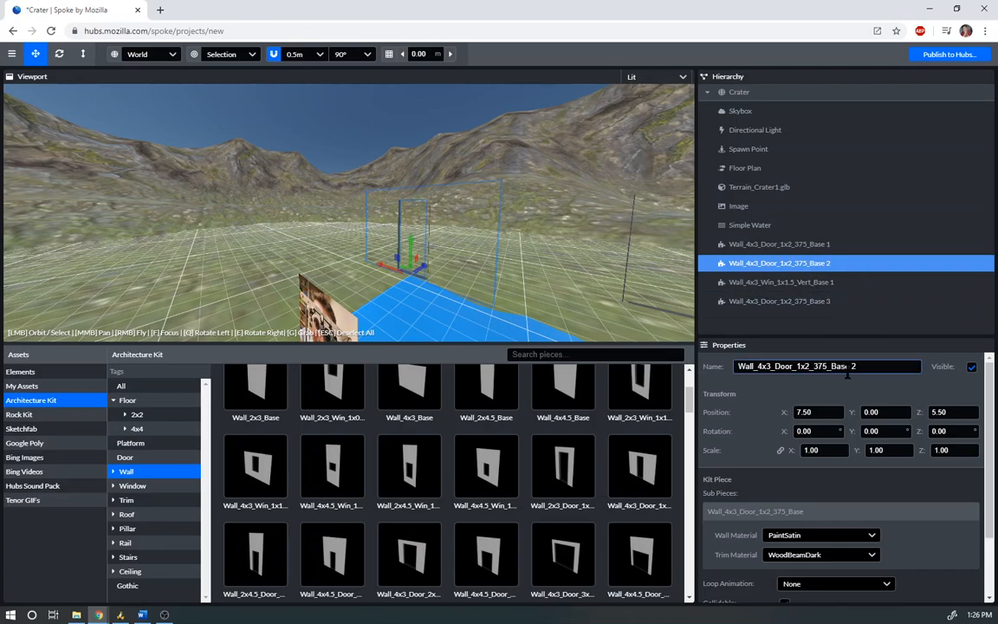
click(874, 362)
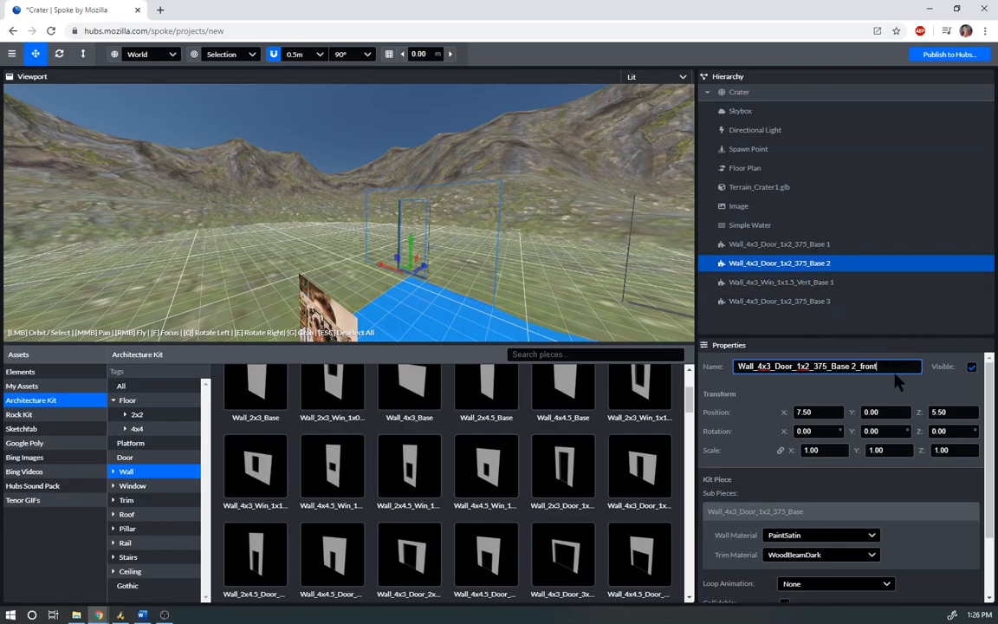
key(Return)
click(830, 301)
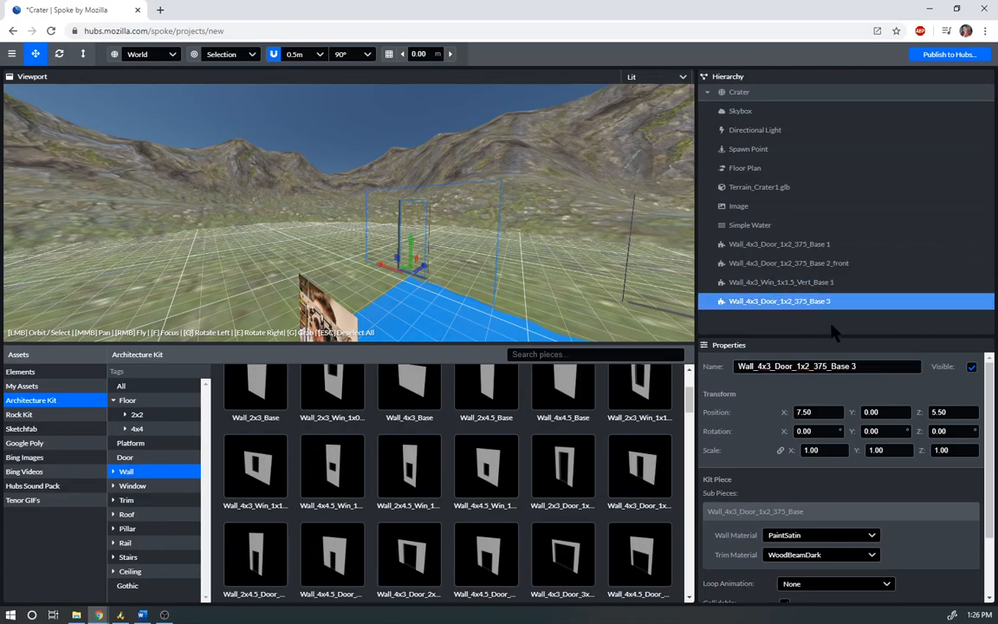
click(864, 362)
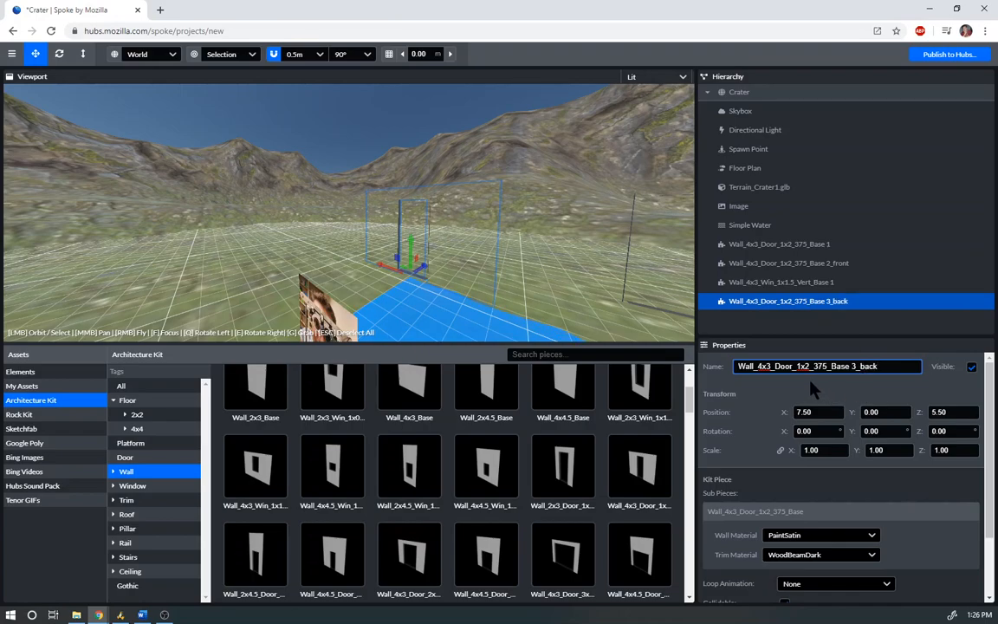
- Try linked scale values of -1 and 2 on the back door wall, restoring the scale to 1 each time
click(952, 449)
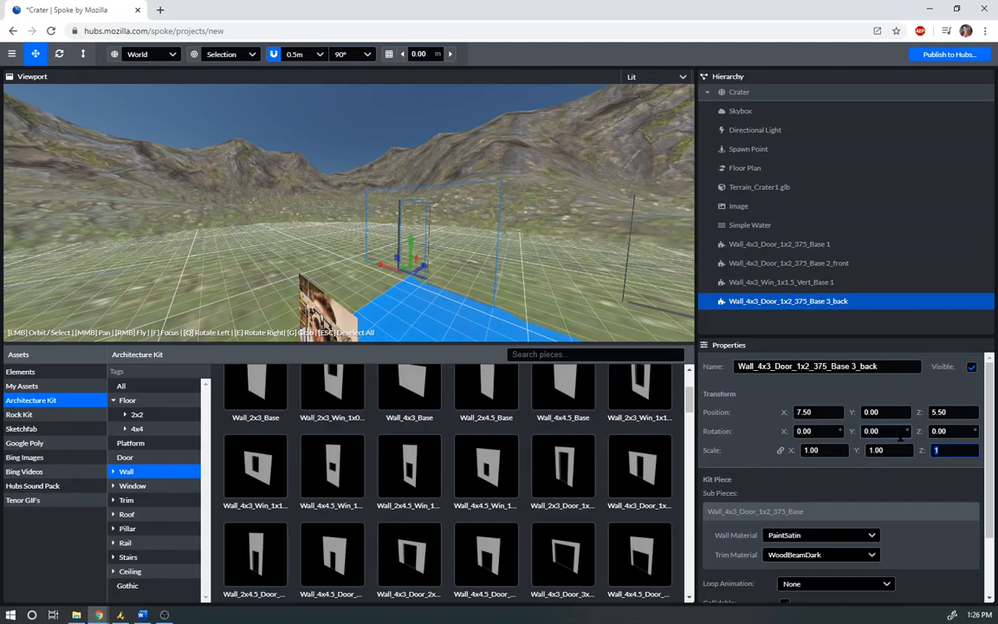
text(-1)
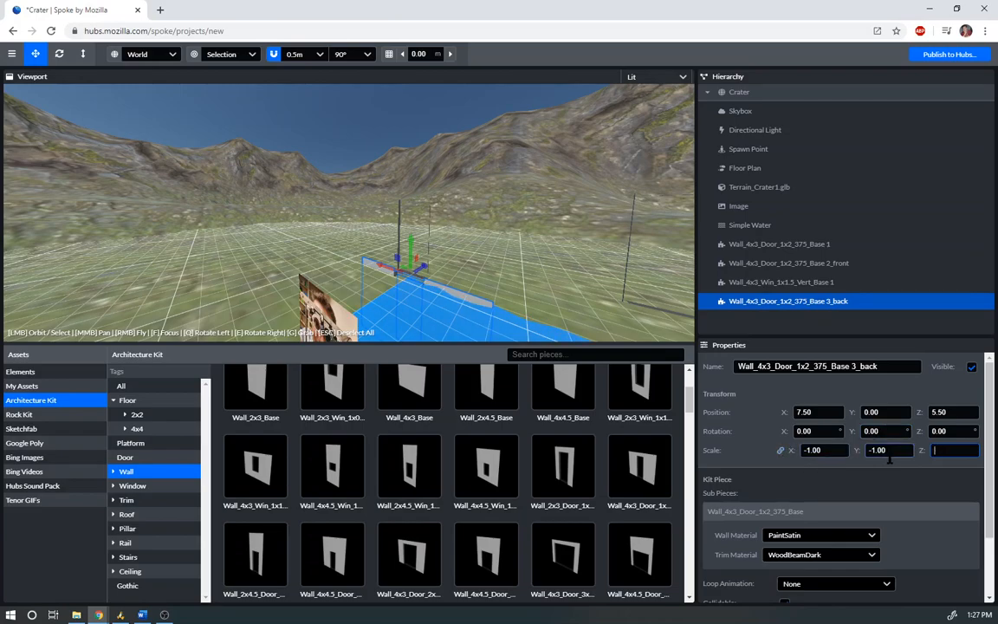
text(1)
key(Tab)
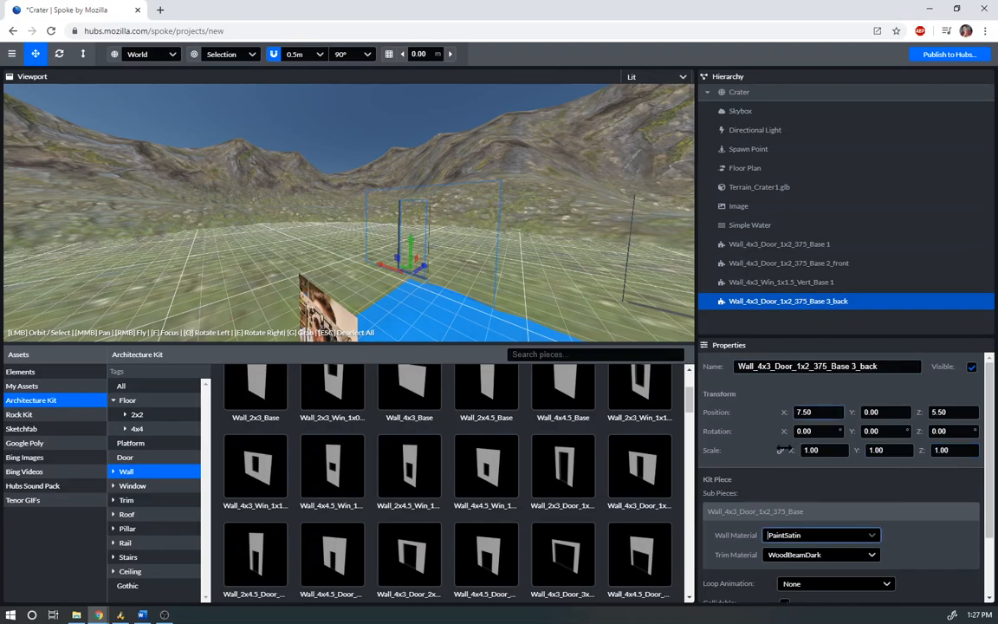
click(820, 429)
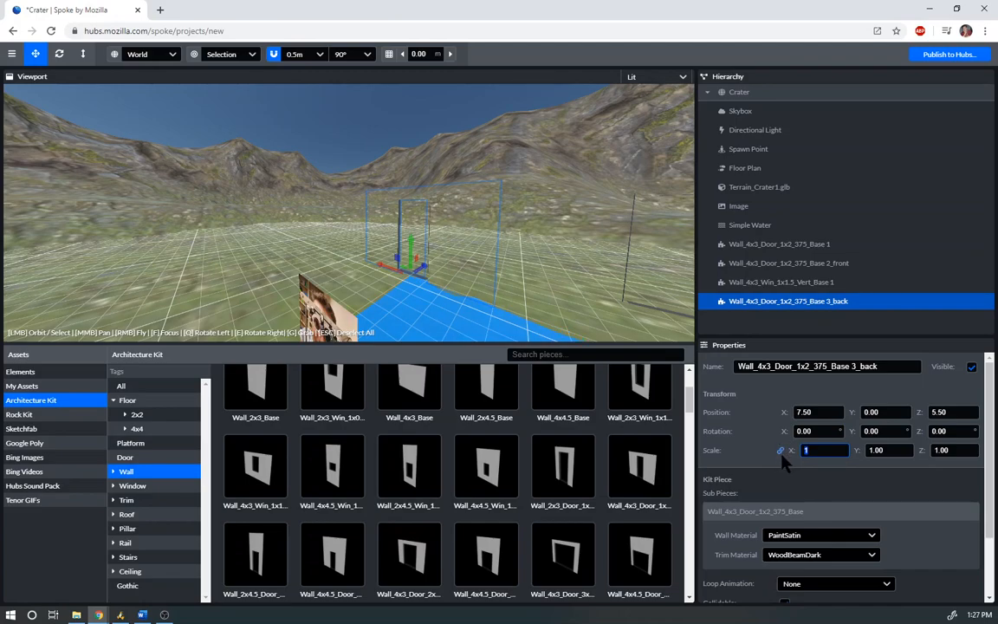
text(2)
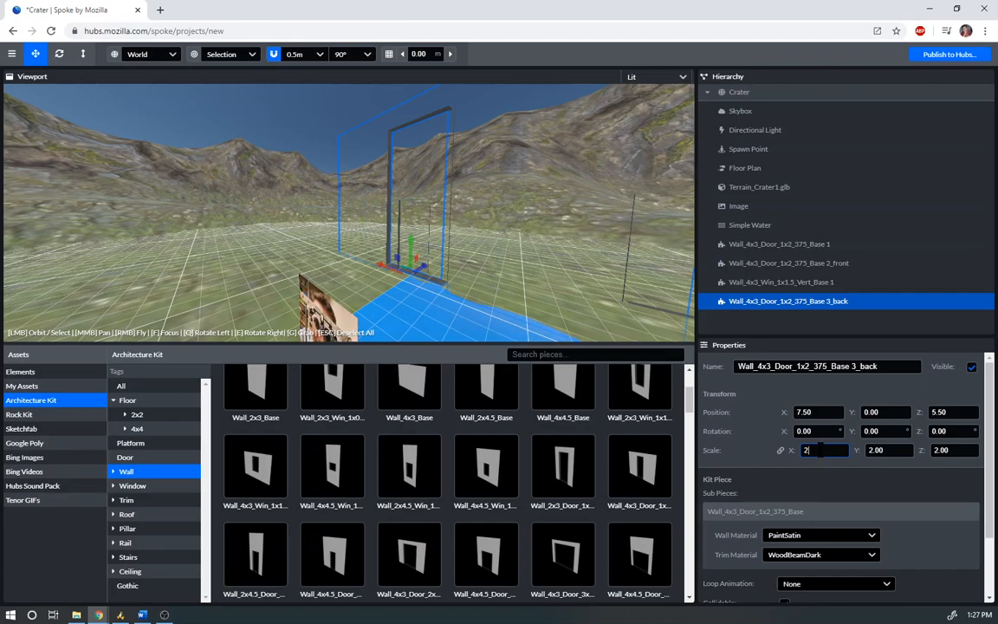
text(1)
- Unlink the scale axes of the Wall_4x3_Door_1x2_375_Base 3_back wall and set its Z scale to -1
click(779, 451)
click(956, 447)
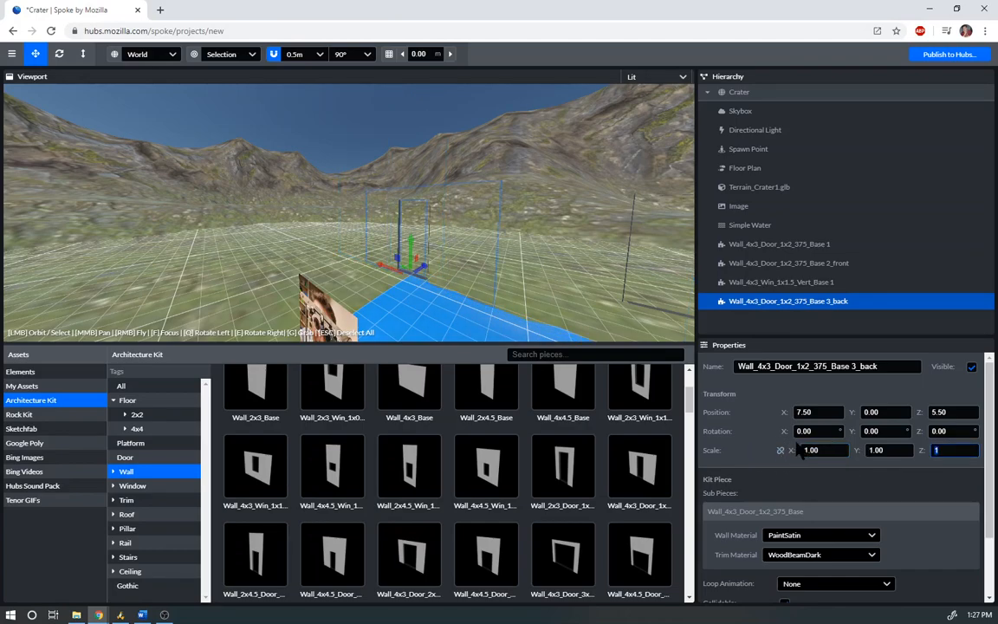
text(-1)
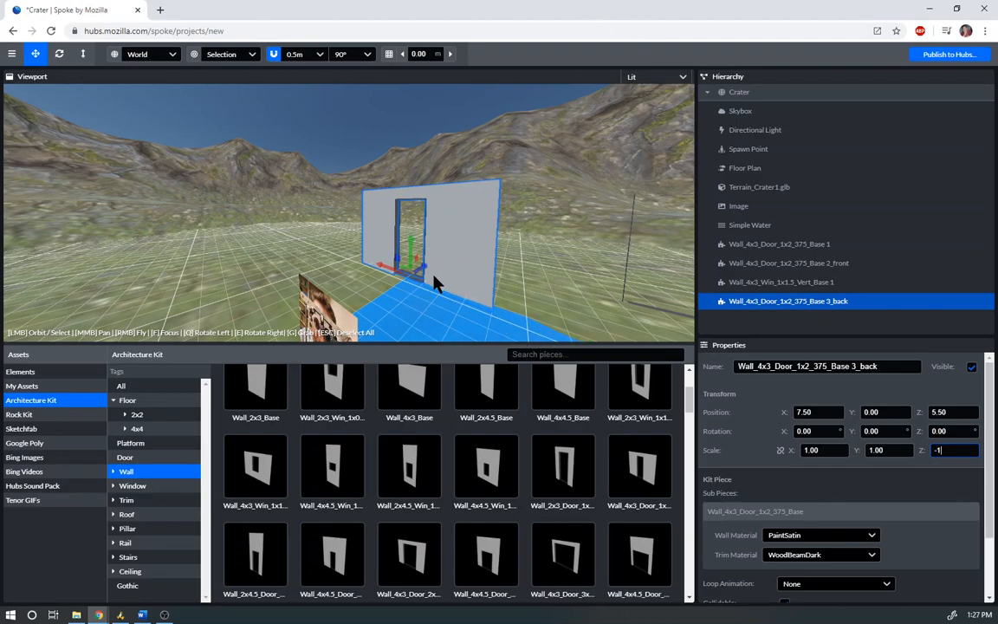
mouse_move(390, 217)
right_down()
mouse_move(372, 216)
mouse_move(398, 225)
right_up()
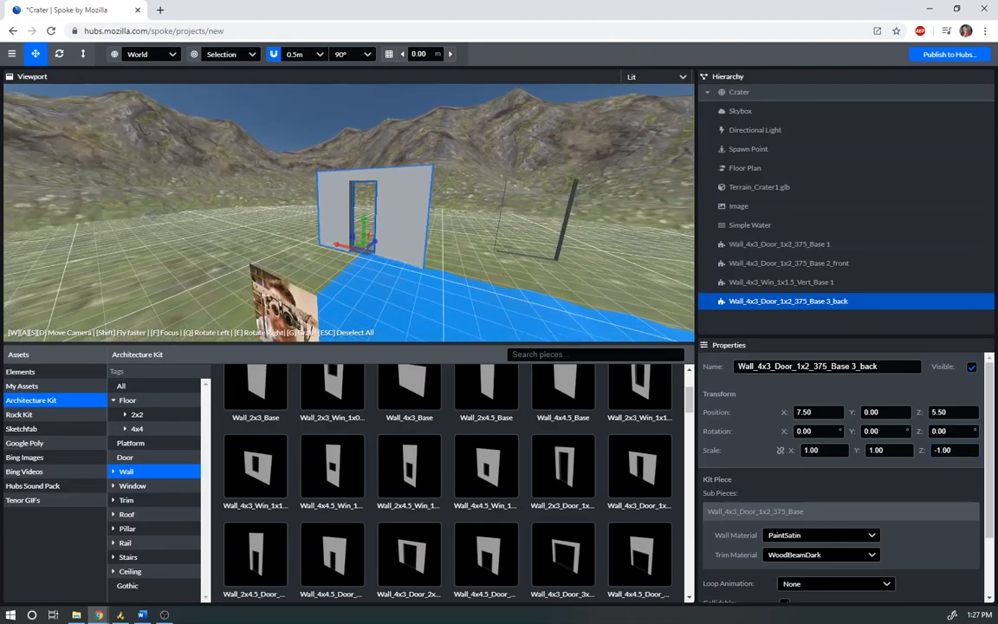
- Rename the Base 1 door wall Wall_4x3_Door_1x2_375_Base 1_front and the window wall Wall_4x3_Win_1x1.5_Vert_Base 1_back
click(801, 246)
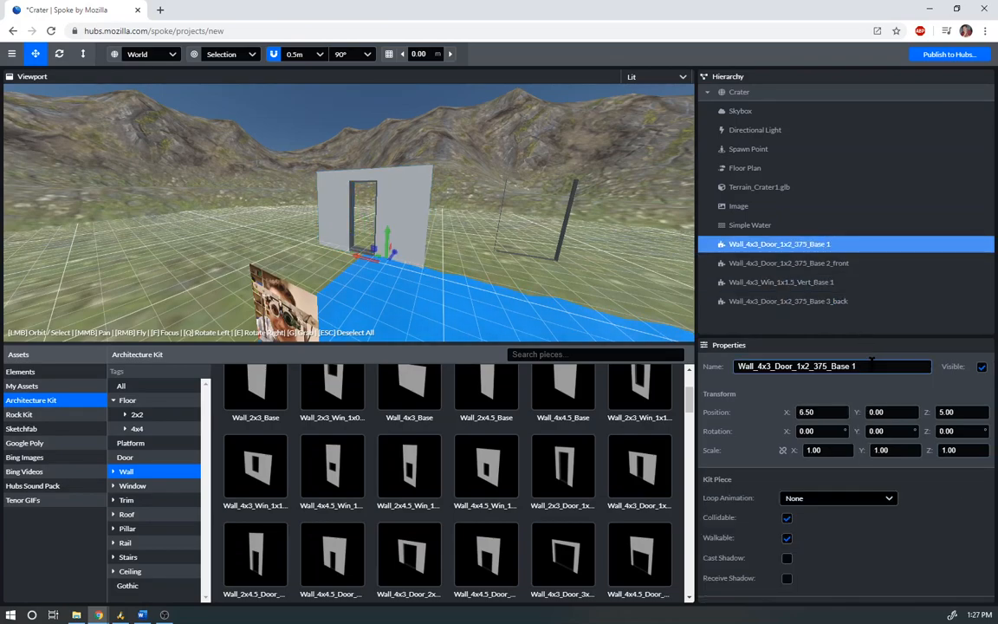
click(881, 362)
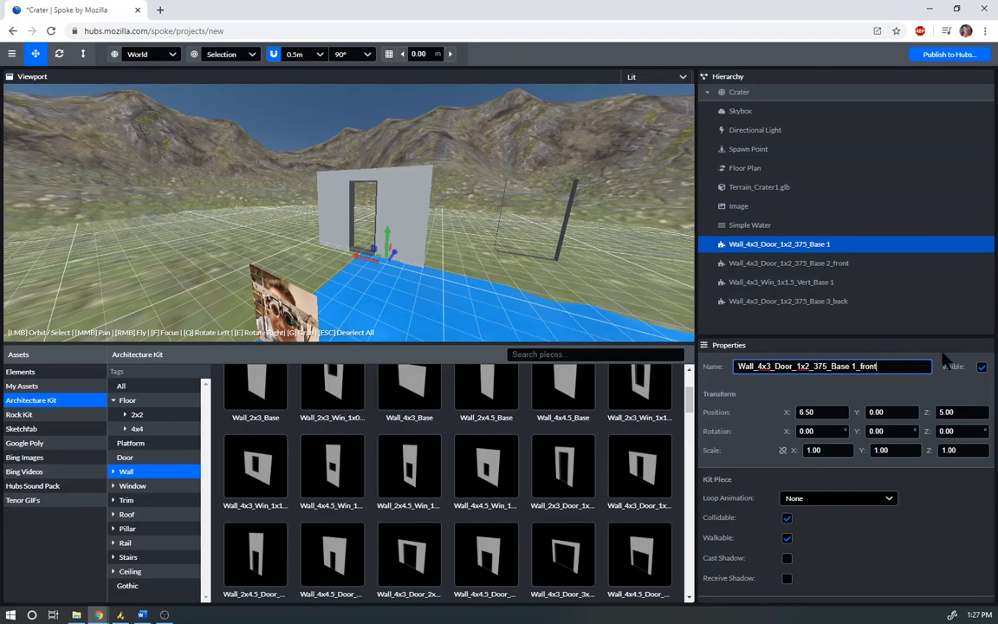
click(818, 282)
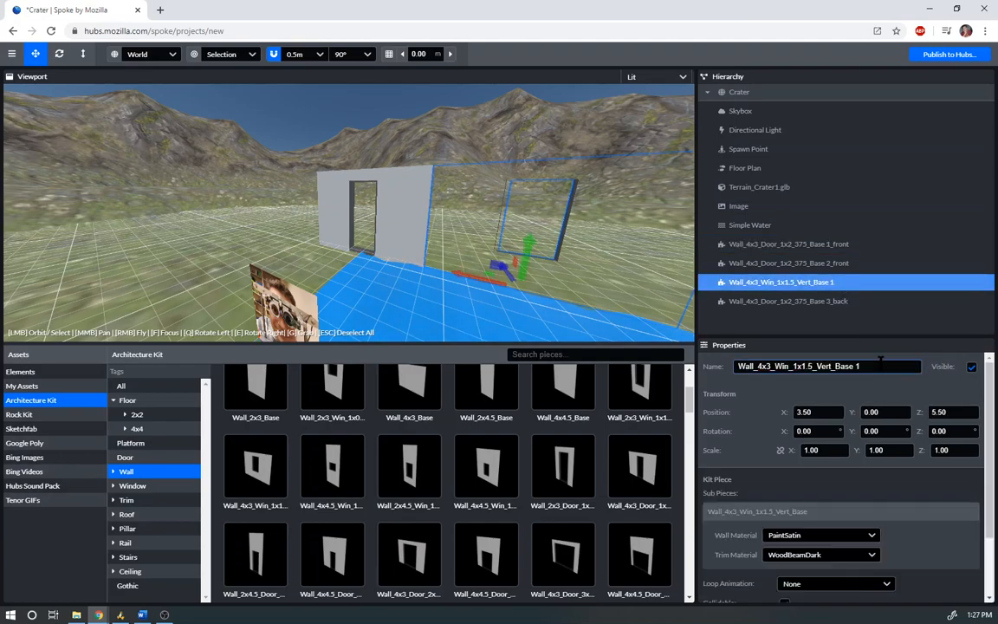
click(881, 364)
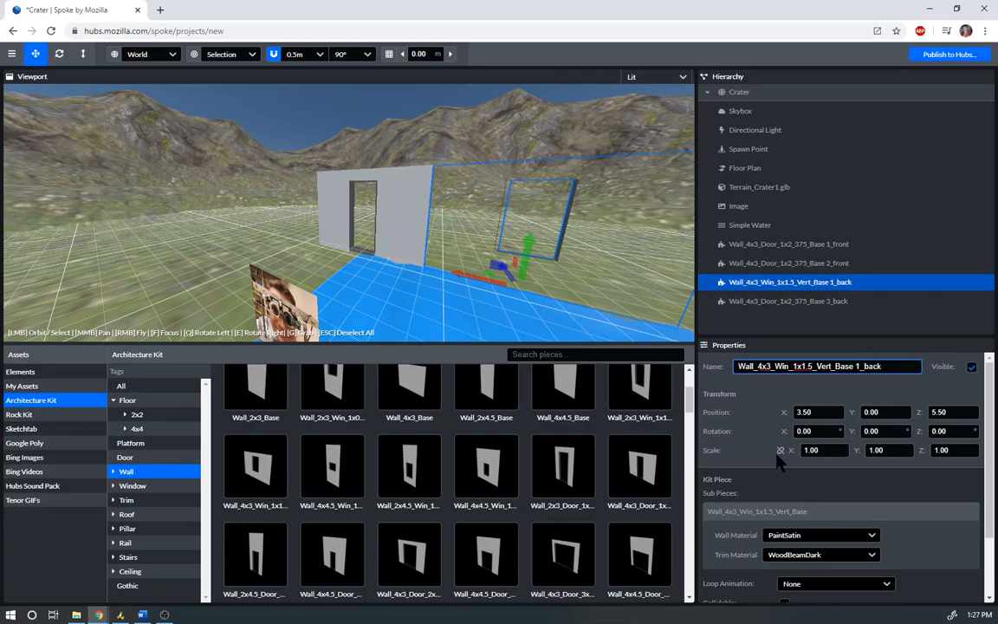
- Set the back window wall's Z scale to -1 and view the walls from both sides
click(954, 450)
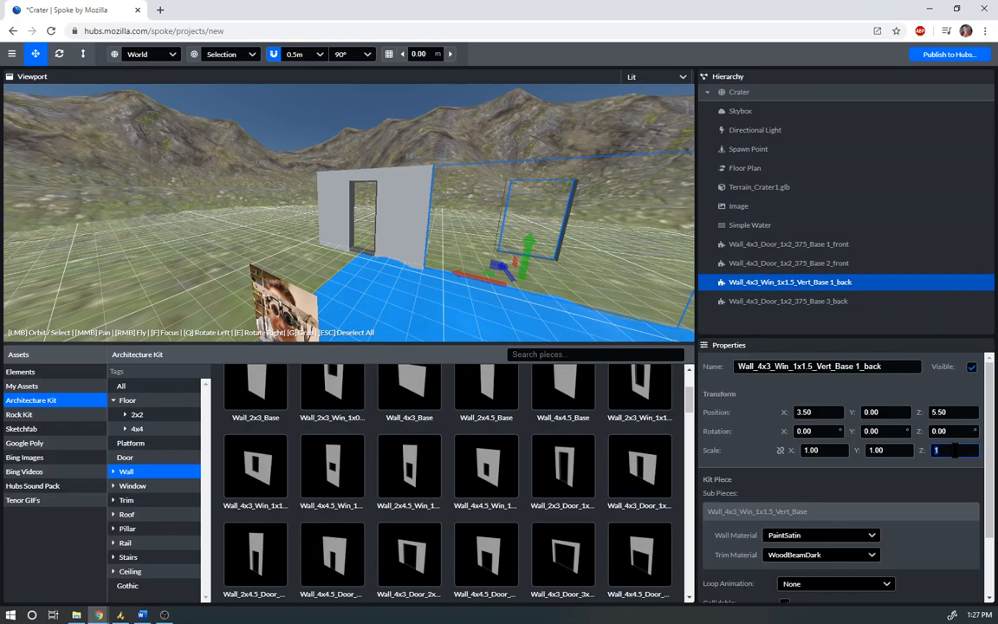
text(-1)
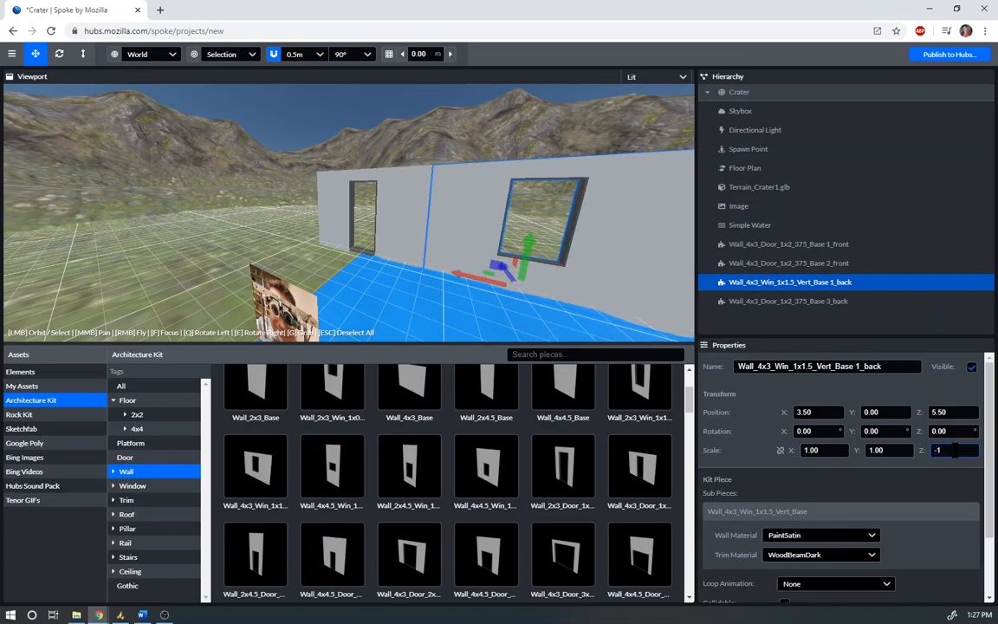
drag(561, 138, 535, 139)
right_drag(533, 129, 631, 179)
drag(631, 180, 496, 188)
right_drag(496, 188, 450, 184)
drag(496, 198, 223, 219)
click(189, 179)
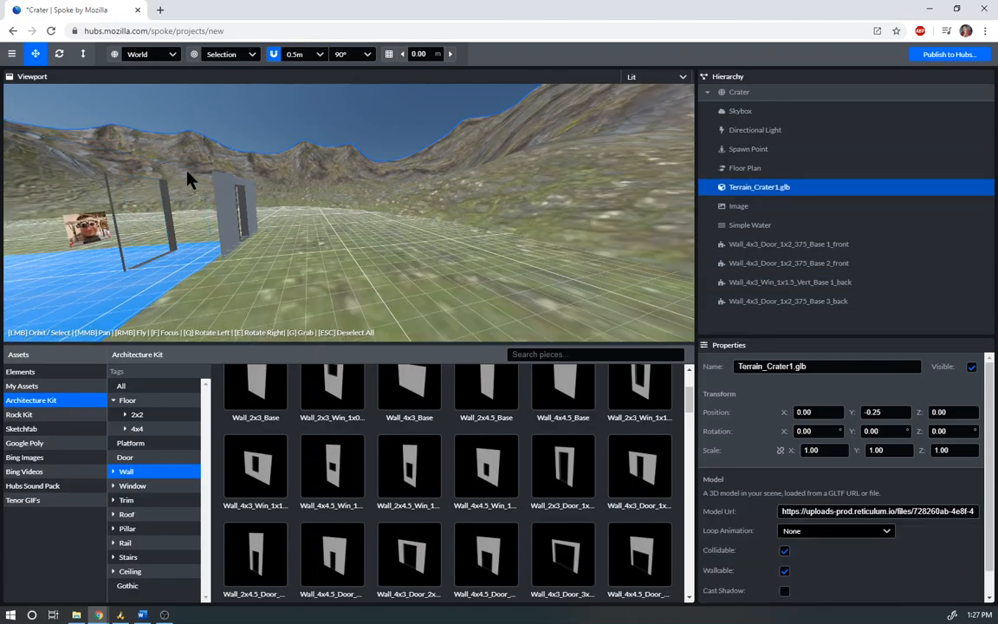
- Move the Wall_4x3_Door_1x2_375_Base 1_front wall along Z to 6.00
click(816, 245)
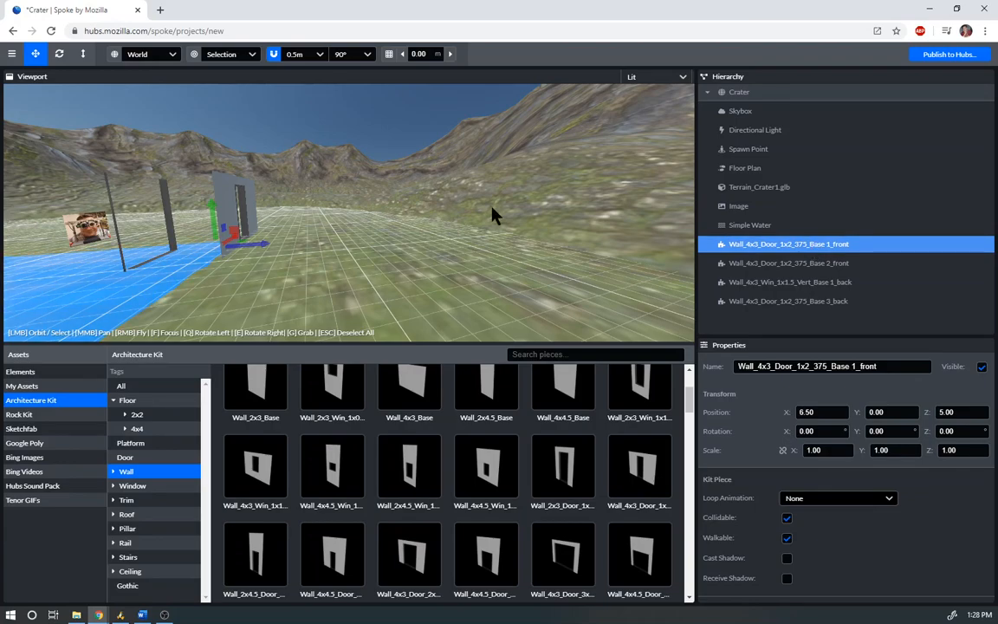
drag(268, 250, 322, 182)
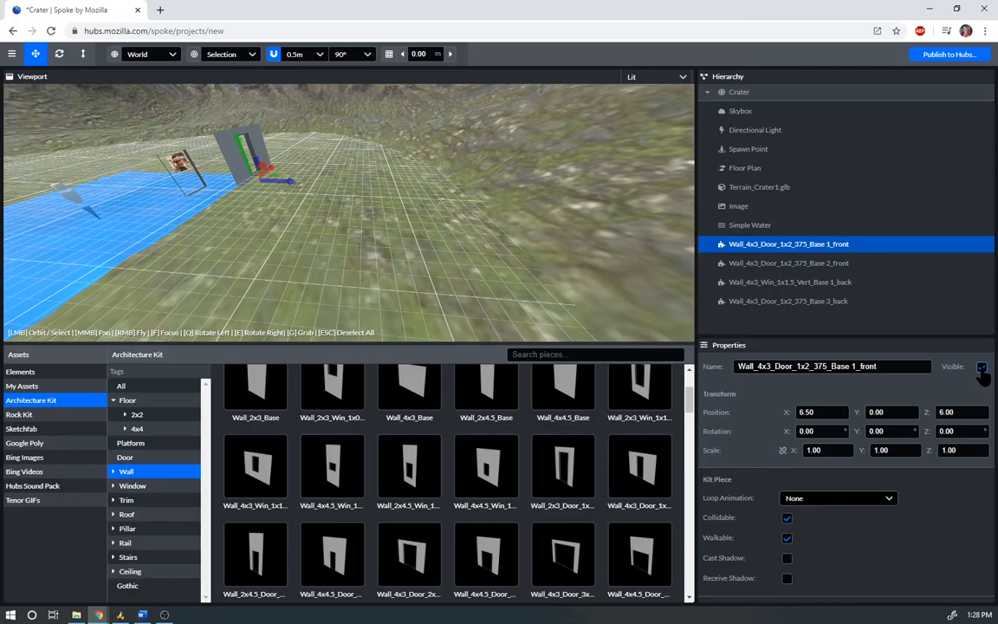
- Hide the Wall_4x3_Win_1x1.5_Vert_Base 1_back window wall
click(766, 307)
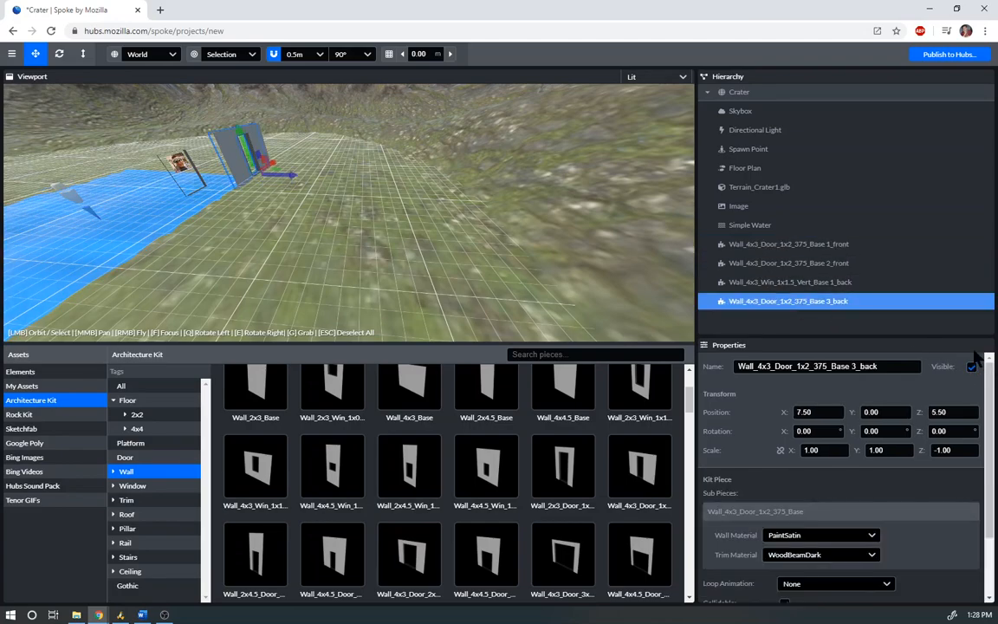
click(794, 282)
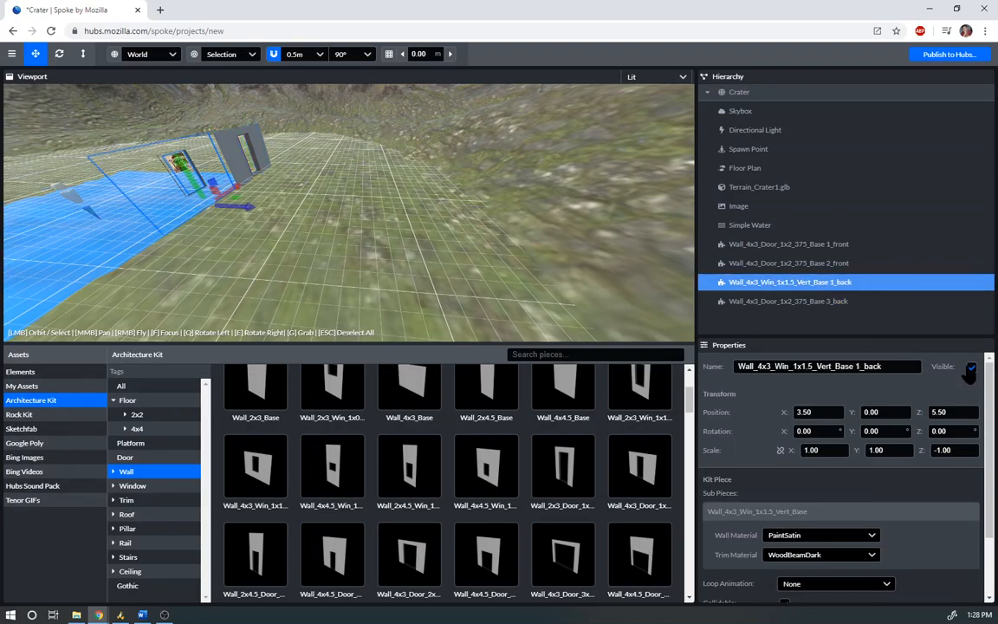
click(972, 367)
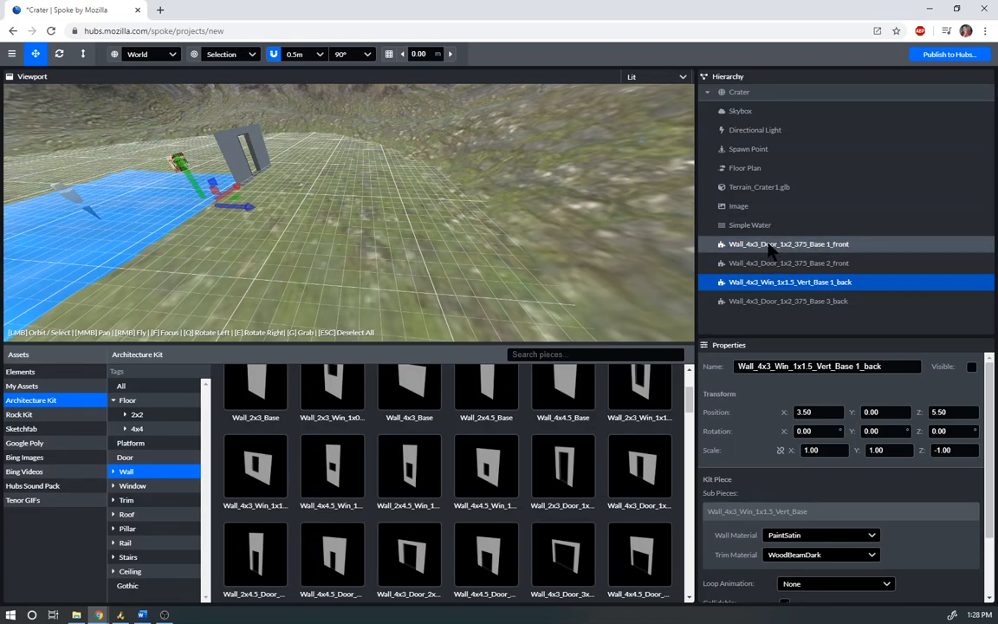
- Check where each listed wall sits by selecting them in turn, hiding and reshowing the Base 2_front door wall
click(808, 248)
click(811, 265)
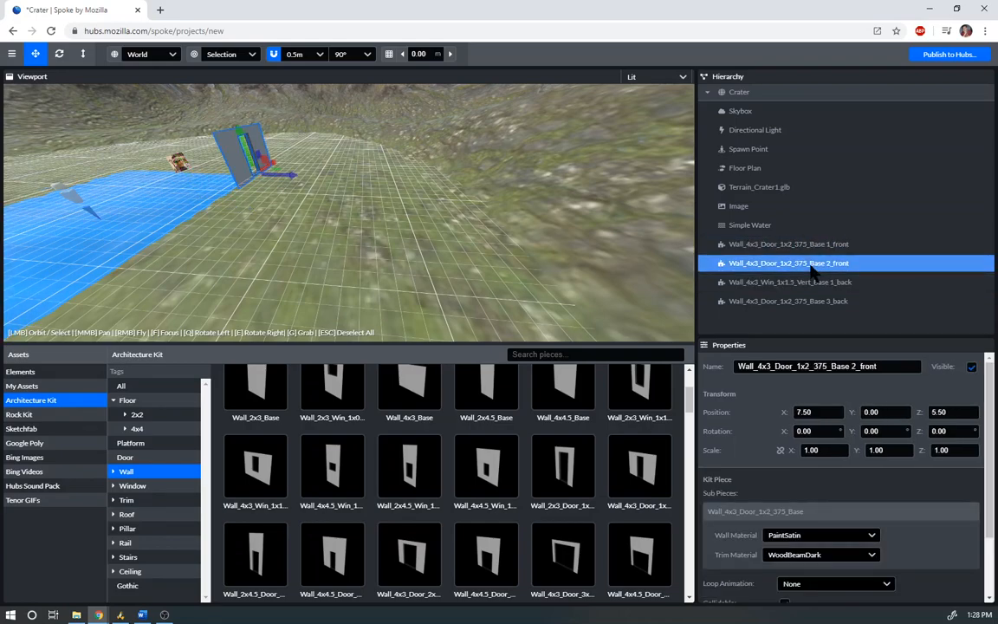
click(822, 300)
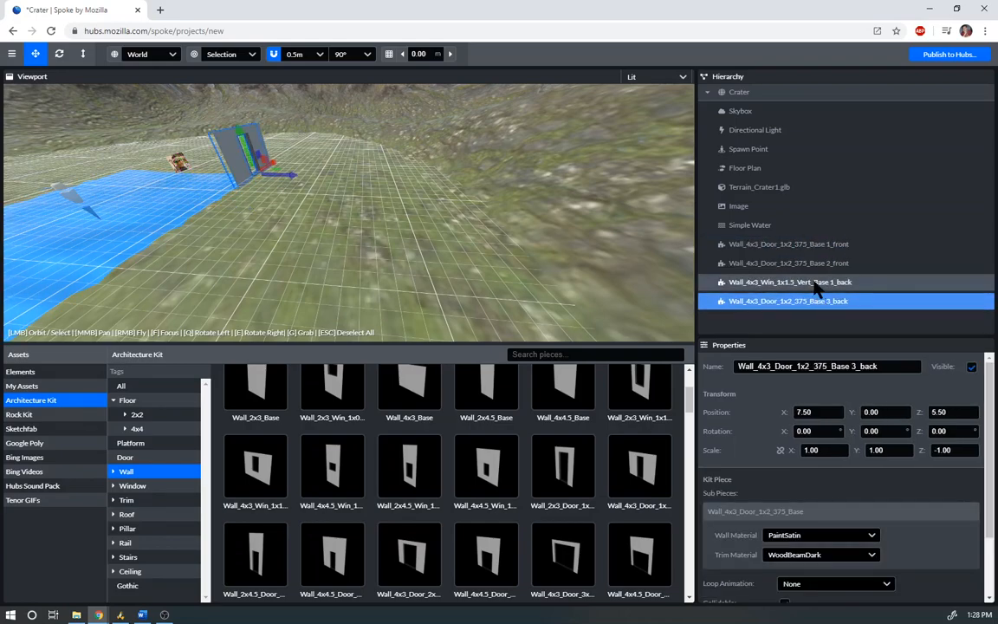
click(813, 284)
click(808, 265)
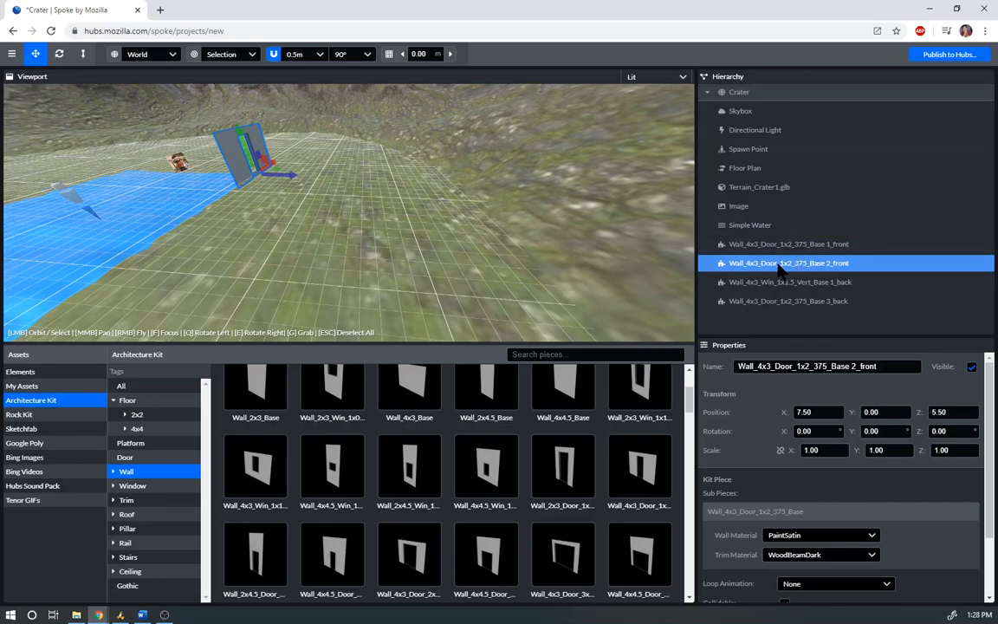
click(972, 368)
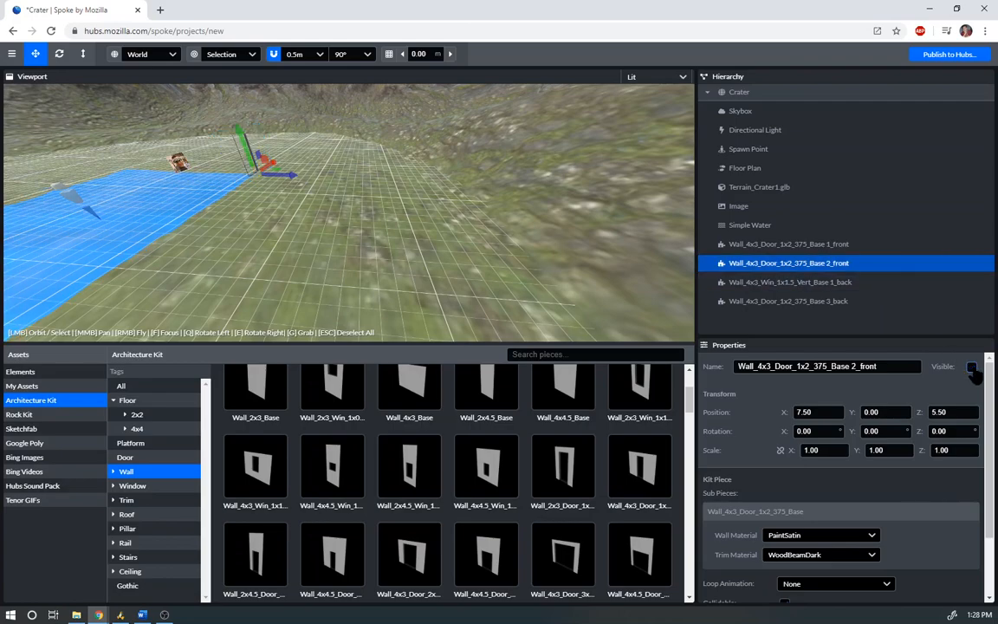
click(971, 368)
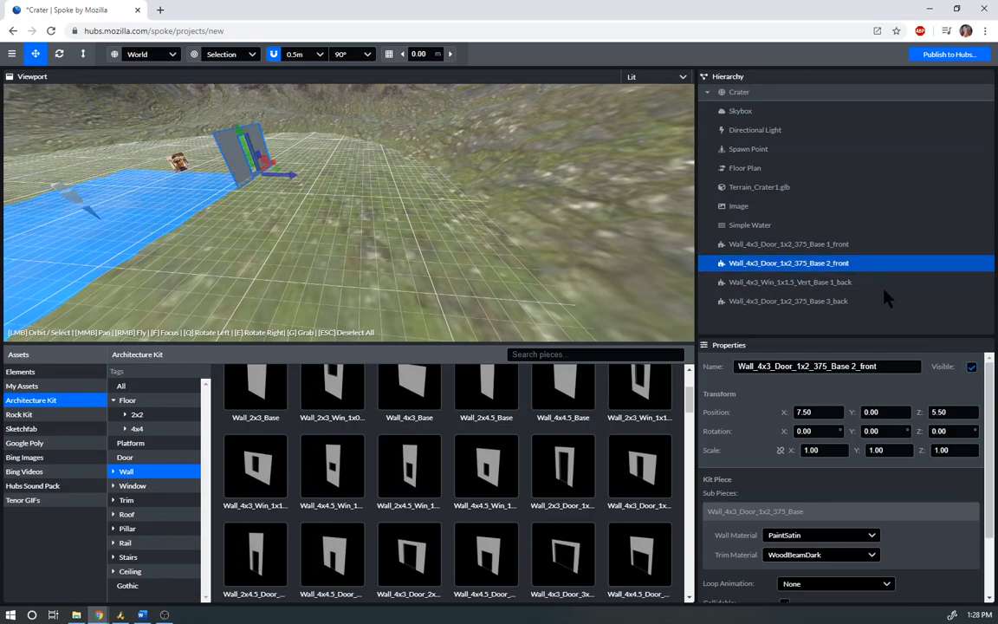
- Check the visibility of the Wall_4x3_Door_1x2_375_Base 1_front wall and delete that wall
click(829, 245)
click(981, 369)
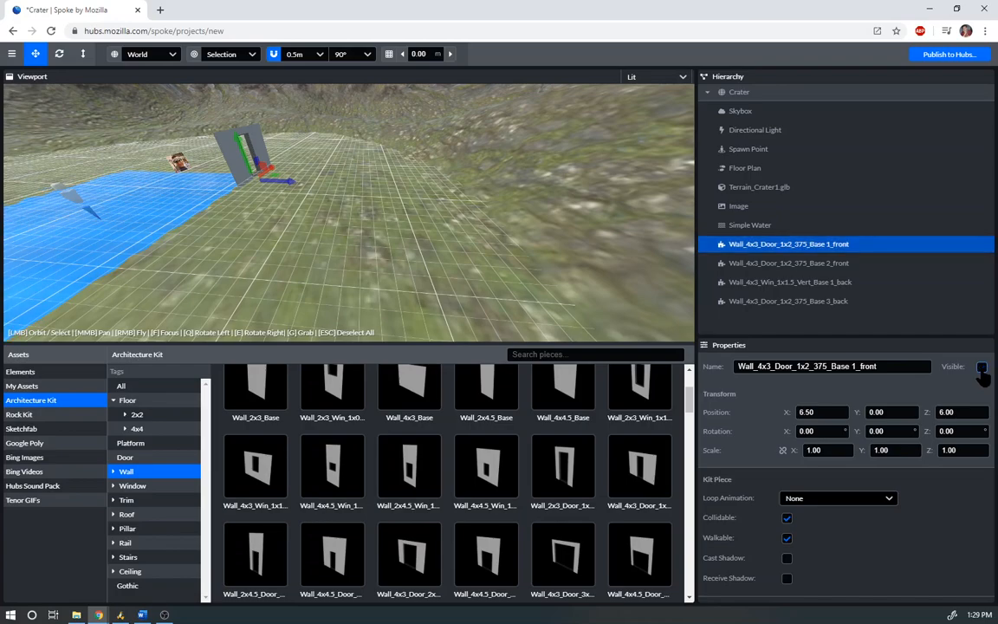
right_click(777, 245)
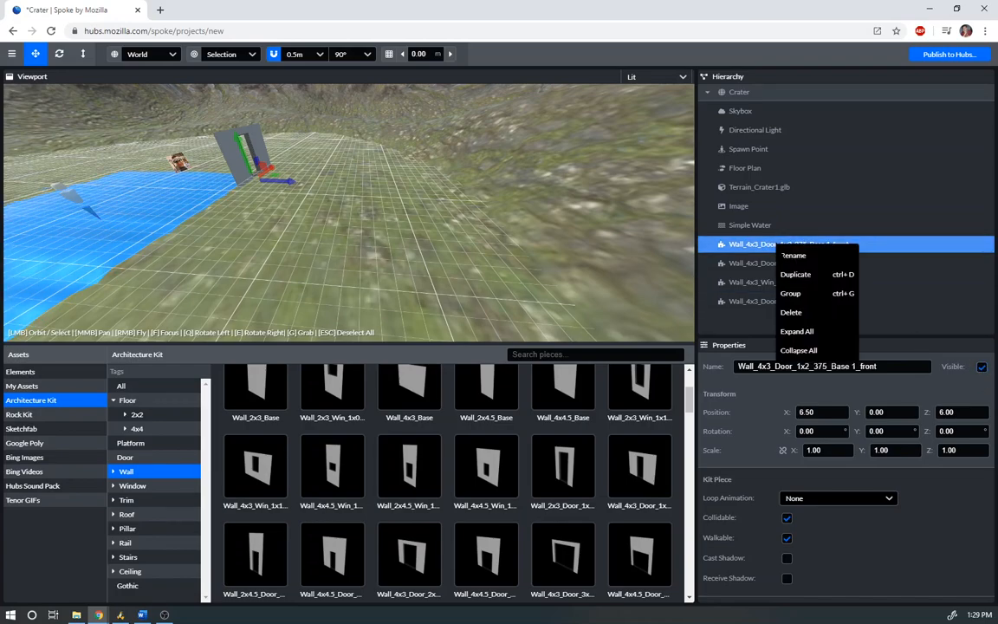
click(819, 312)
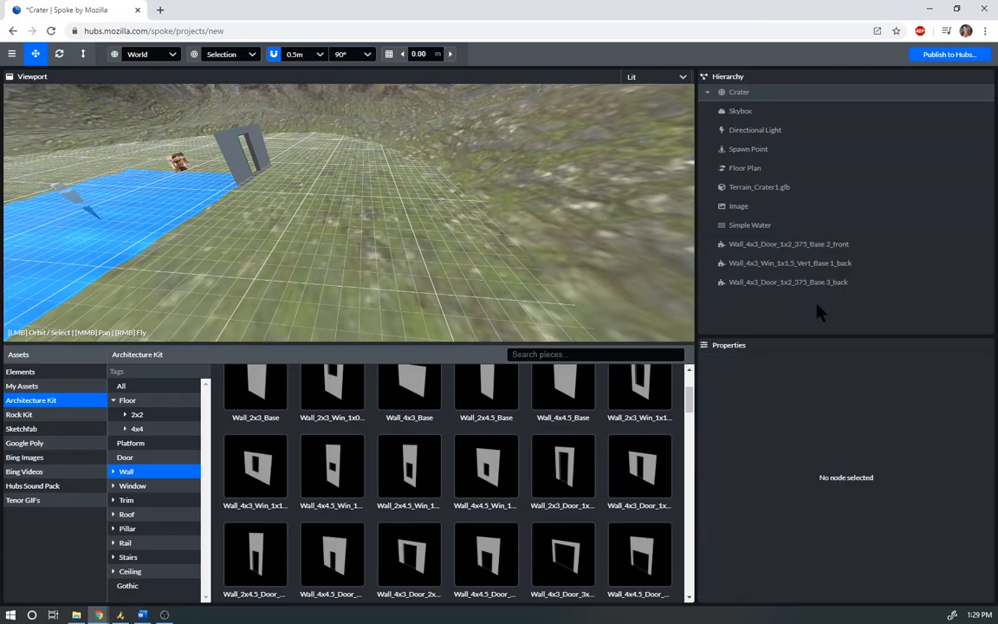
- Inspect the placement of the Base 3_back and Base 2_front door walls in the scene
click(788, 284)
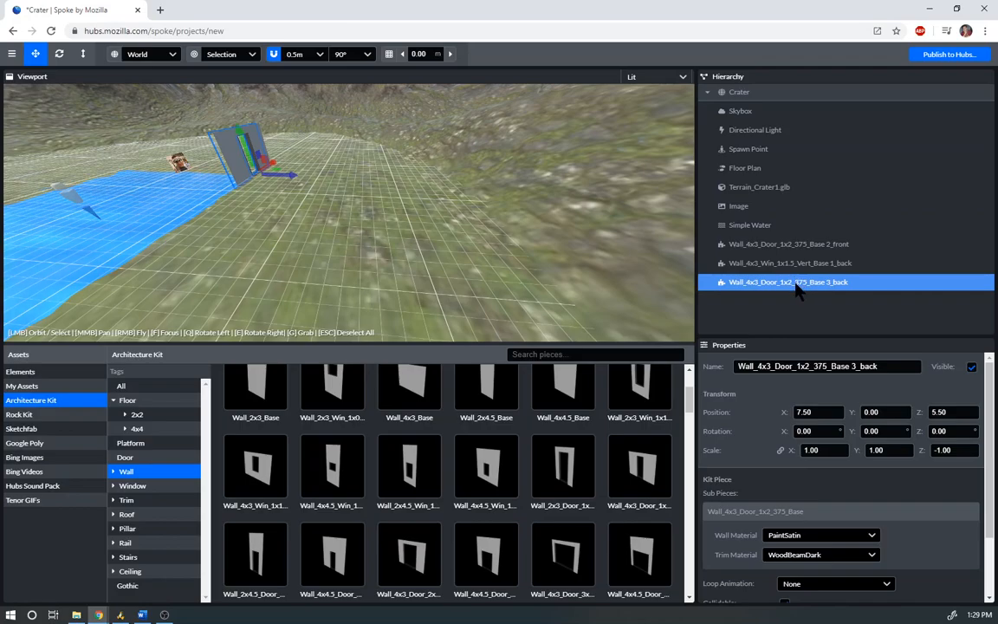
drag(417, 223, 518, 252)
drag(169, 289, 250, 235)
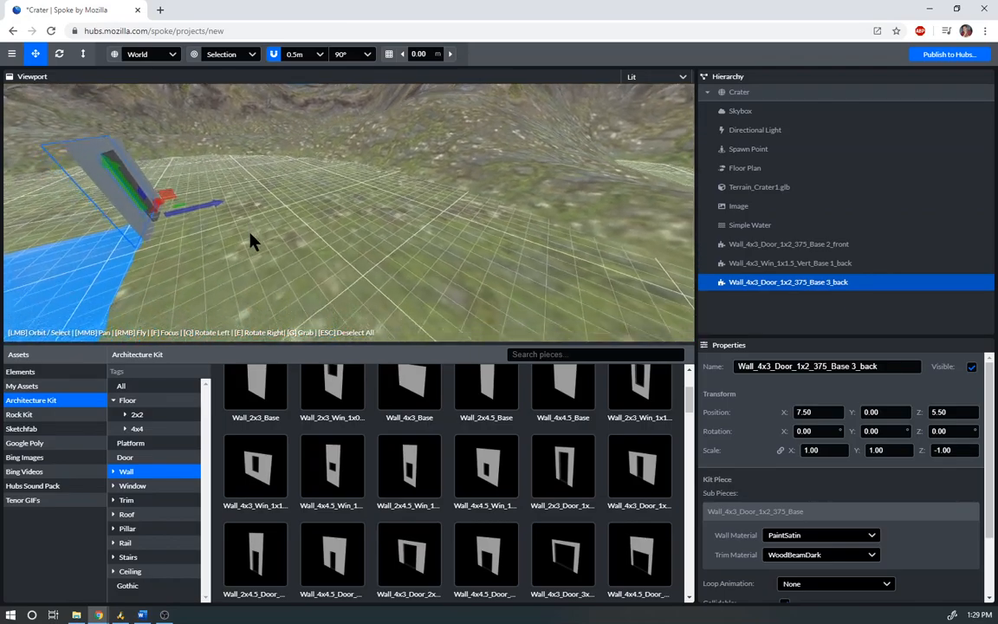
click(782, 244)
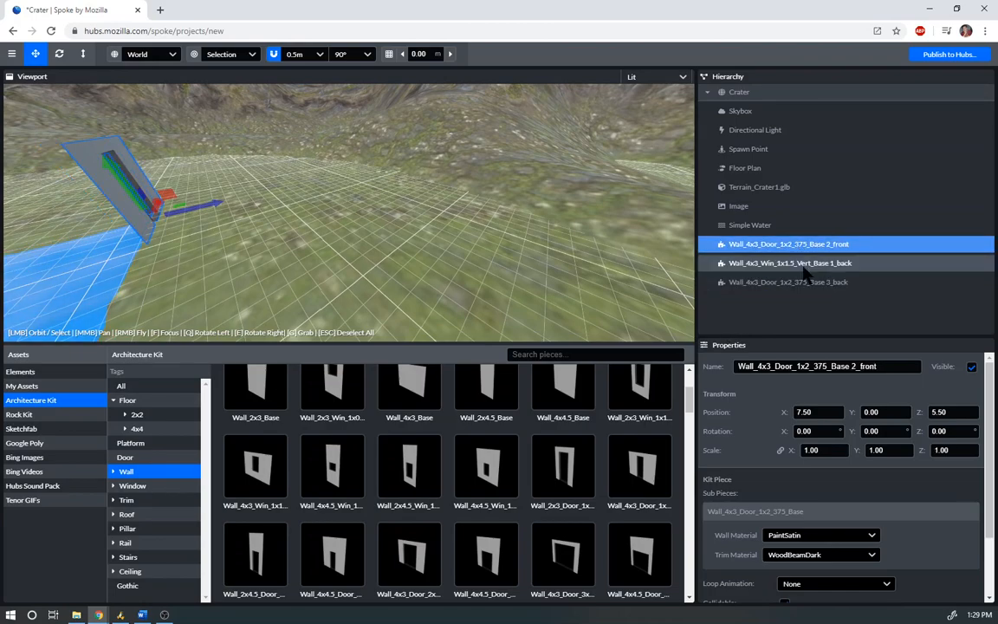
- Duplicate the back window wall and rename the copy Wall_4x3_Win_1x1.5_Vert_Base 1_front
click(804, 264)
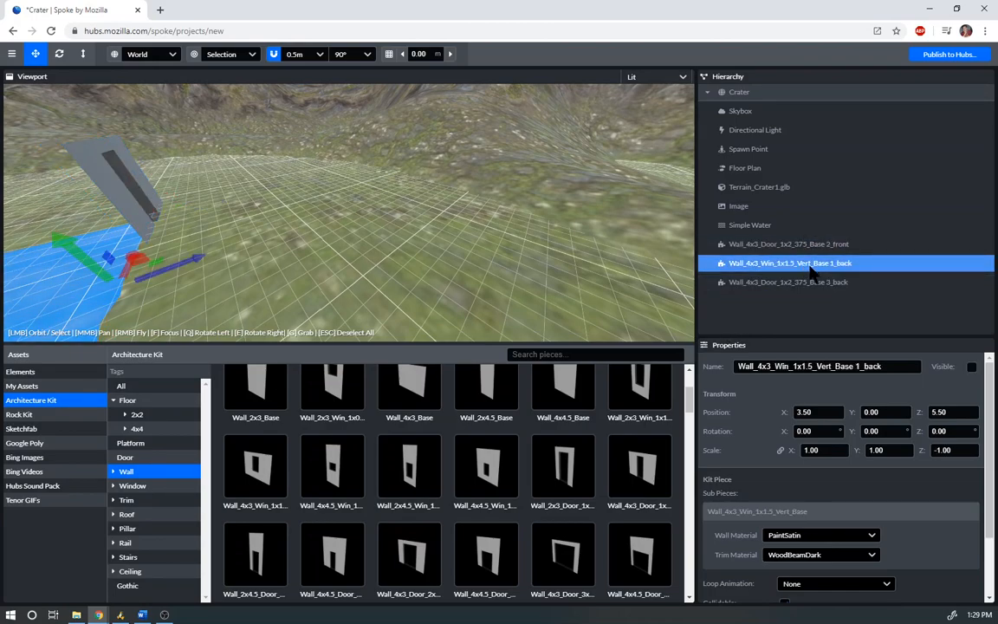
right_click(812, 269)
click(836, 294)
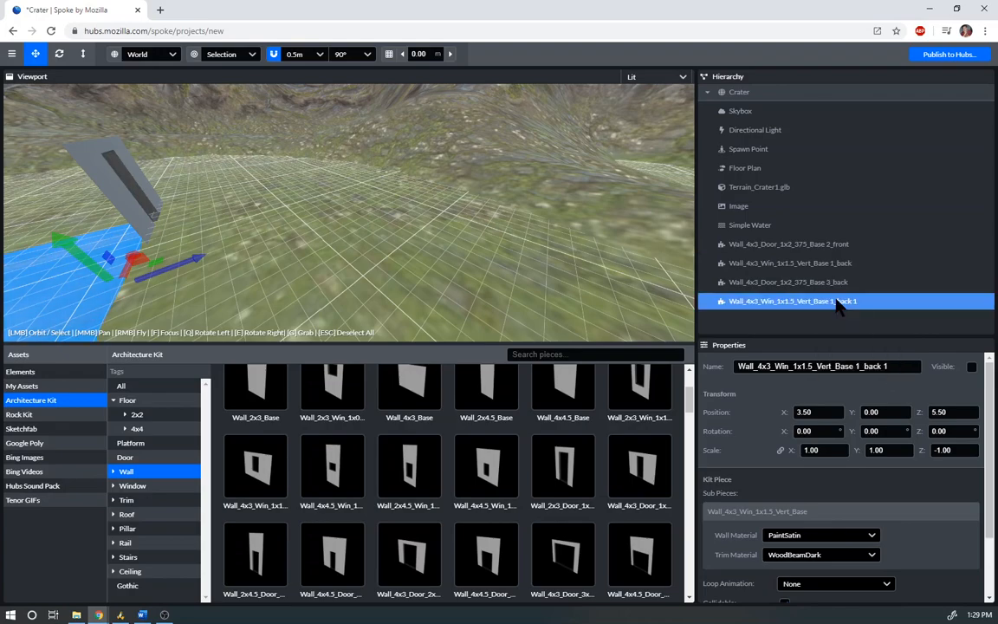
click(864, 366)
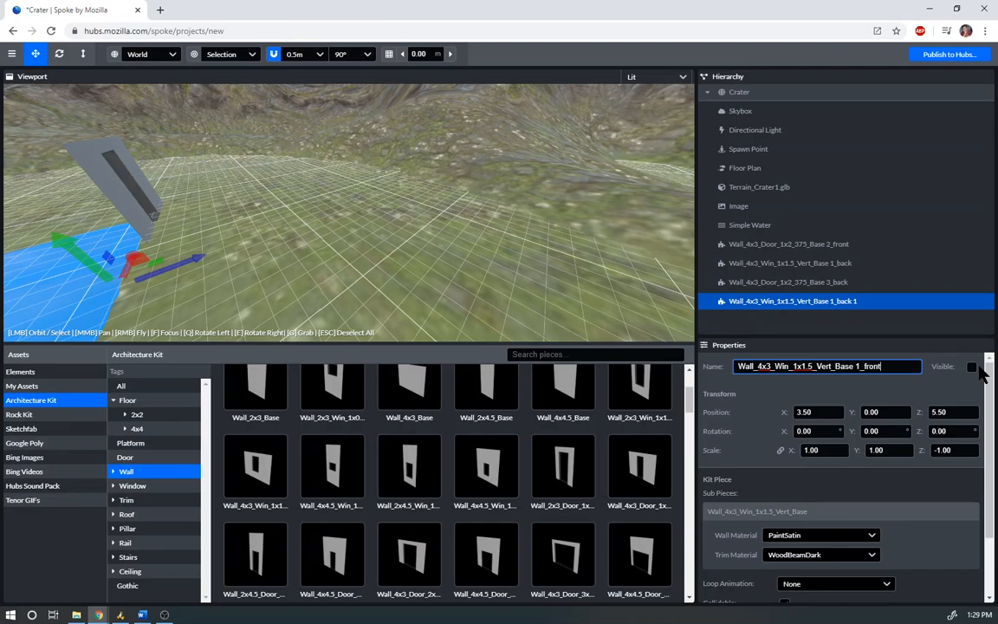
- Make the front window wall visible, set its Z scale to 1, and view it from the water side
click(971, 367)
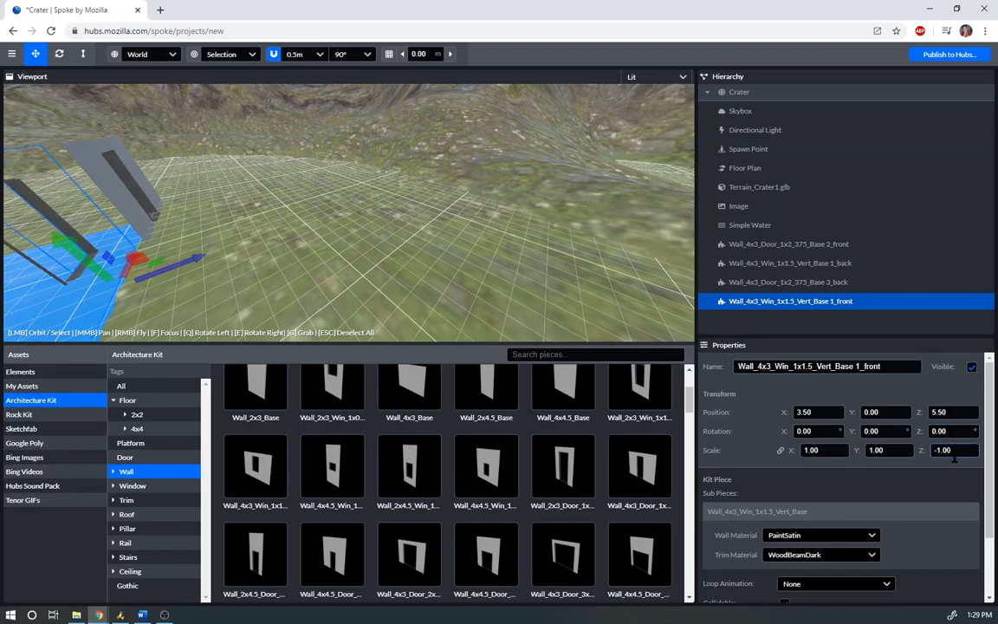
text(1)
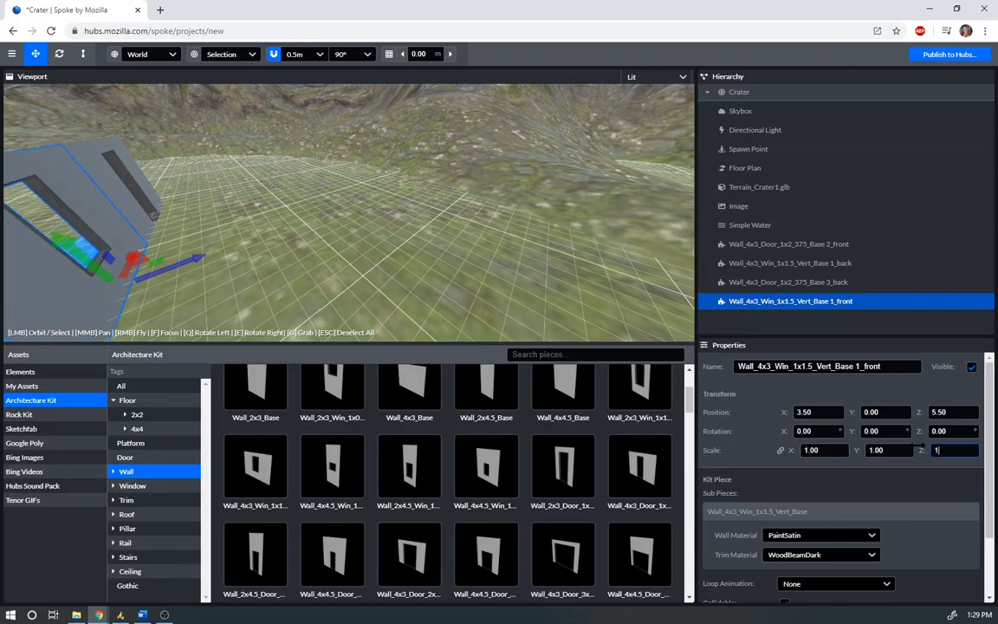
click(271, 236)
drag(255, 235, 618, 261)
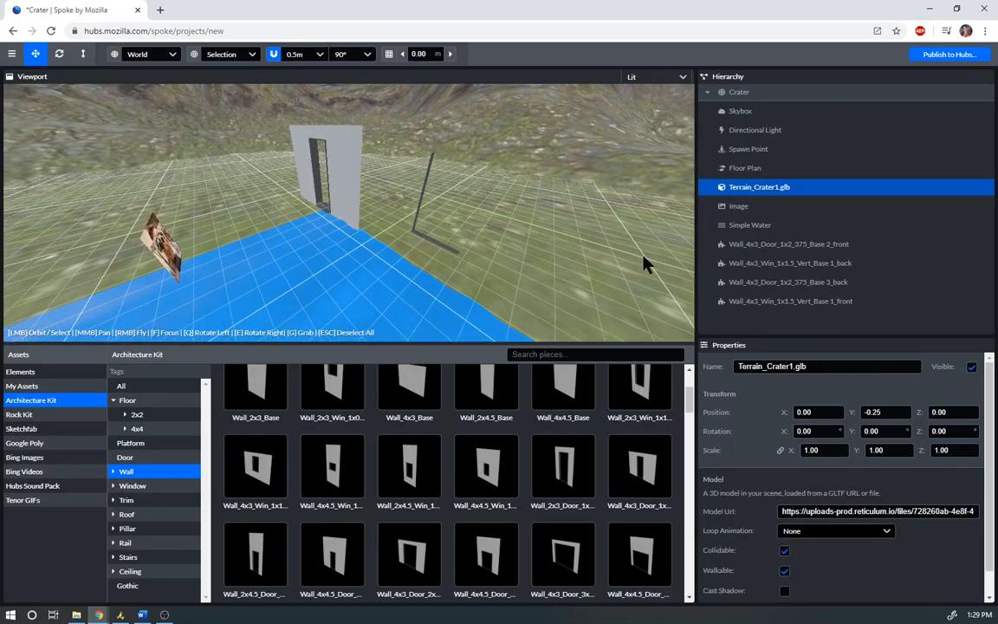
- Hide and reshow the Wall_4x3_Door_1x2_375_Base 3_back wall to check its visibility
click(857, 286)
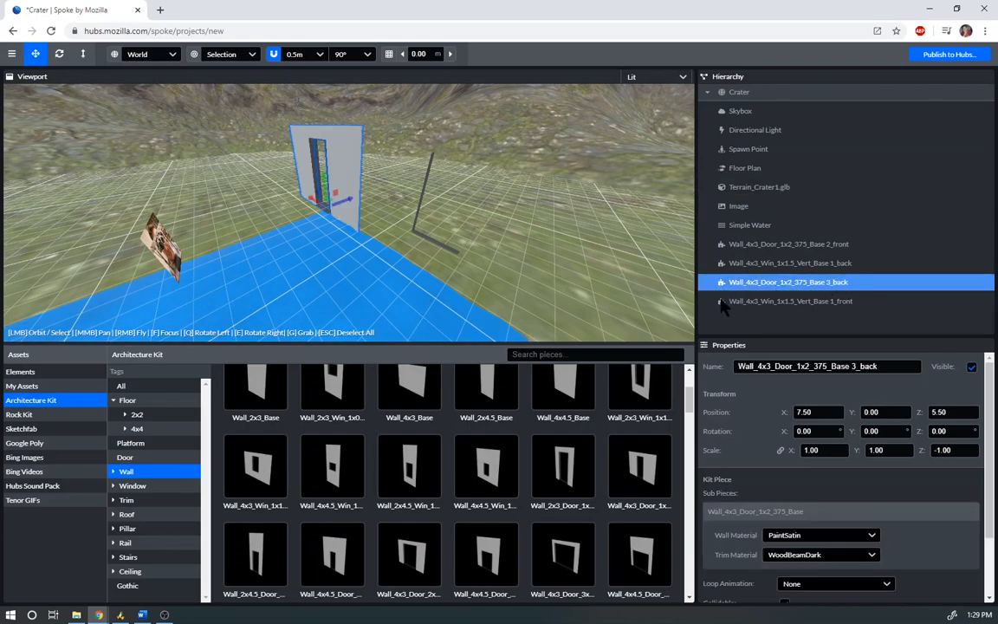
click(971, 367)
click(971, 367)
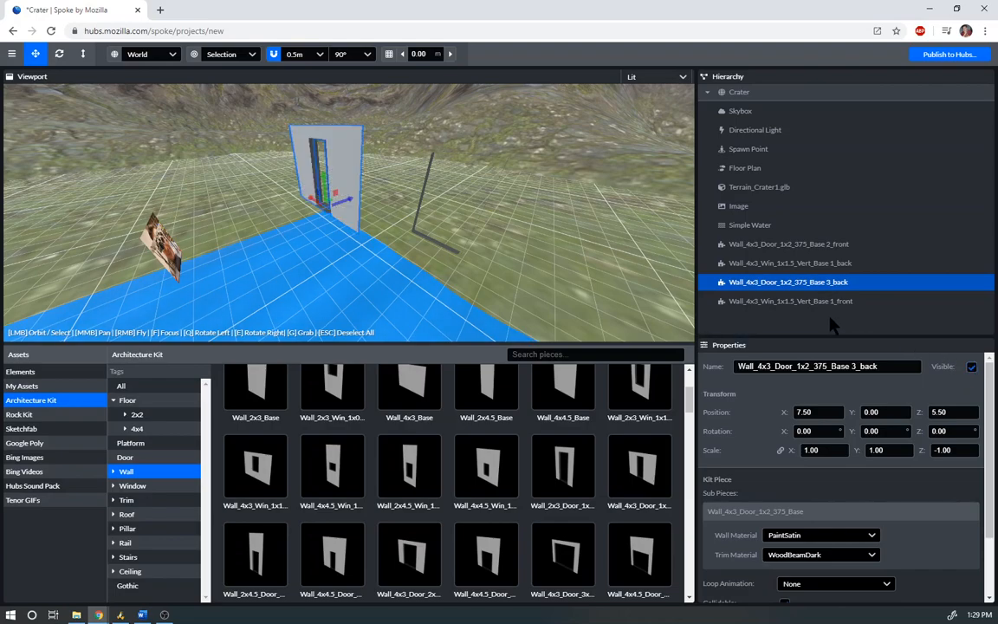
- Make the Wall_4x3_Win_1x1.5_Vert_Base 1_back wall visible and check the door and window walls from both sides
click(832, 262)
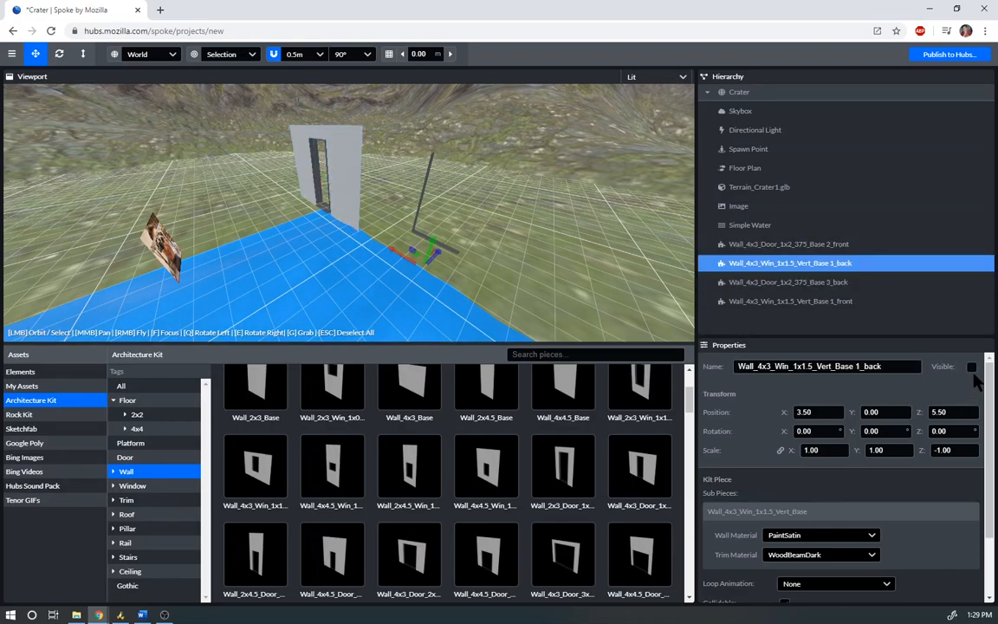
click(971, 367)
right_drag(645, 314, 547, 232)
drag(548, 232, 382, 233)
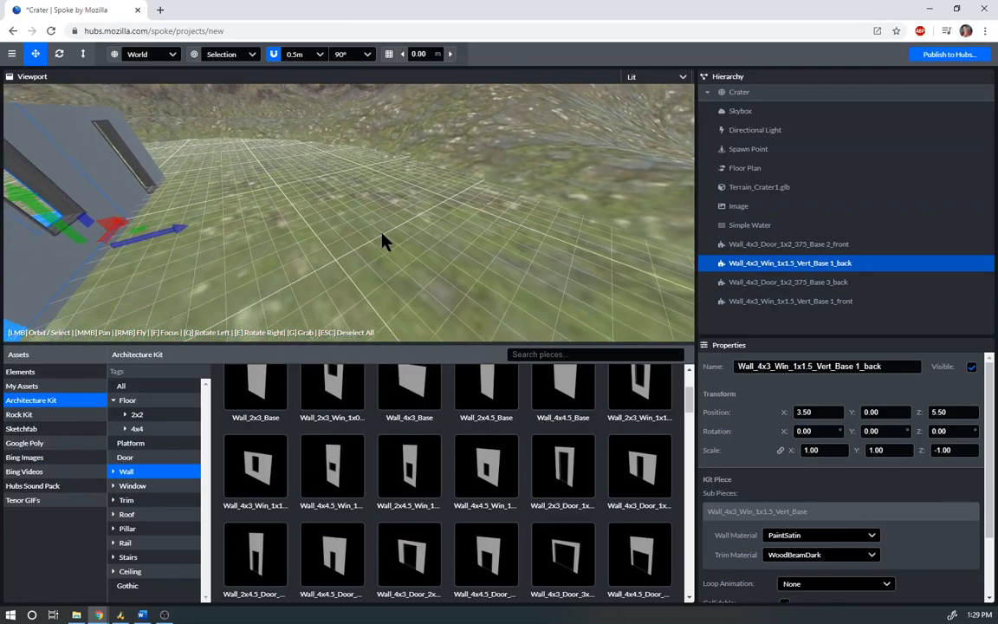
drag(194, 245, 465, 217)
click(510, 224)
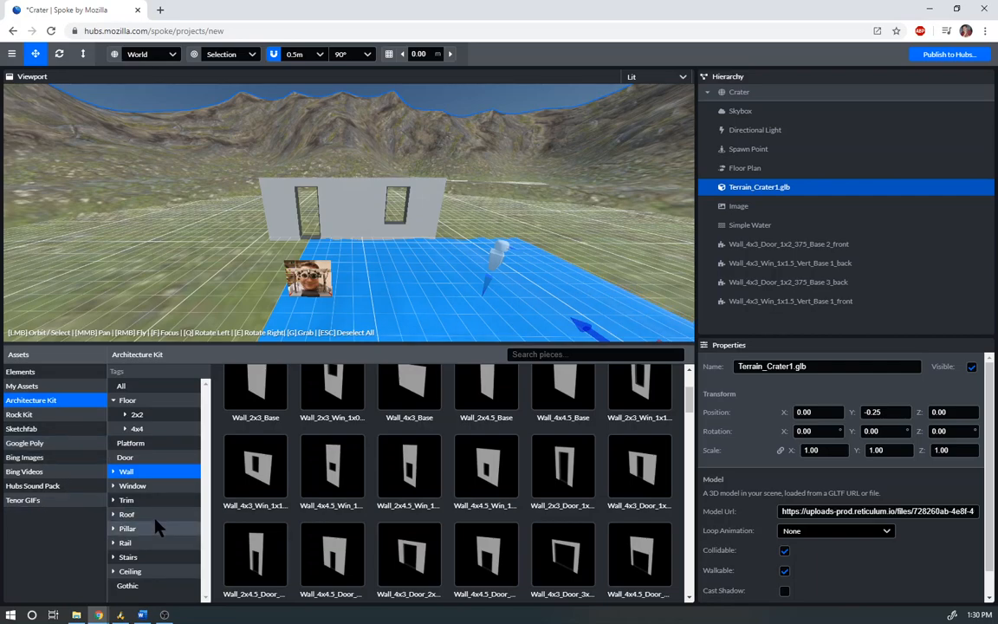
- Place one Stairs_2x2x1.5_Base piece from the Architecture Kit at the edge of the water
click(128, 557)
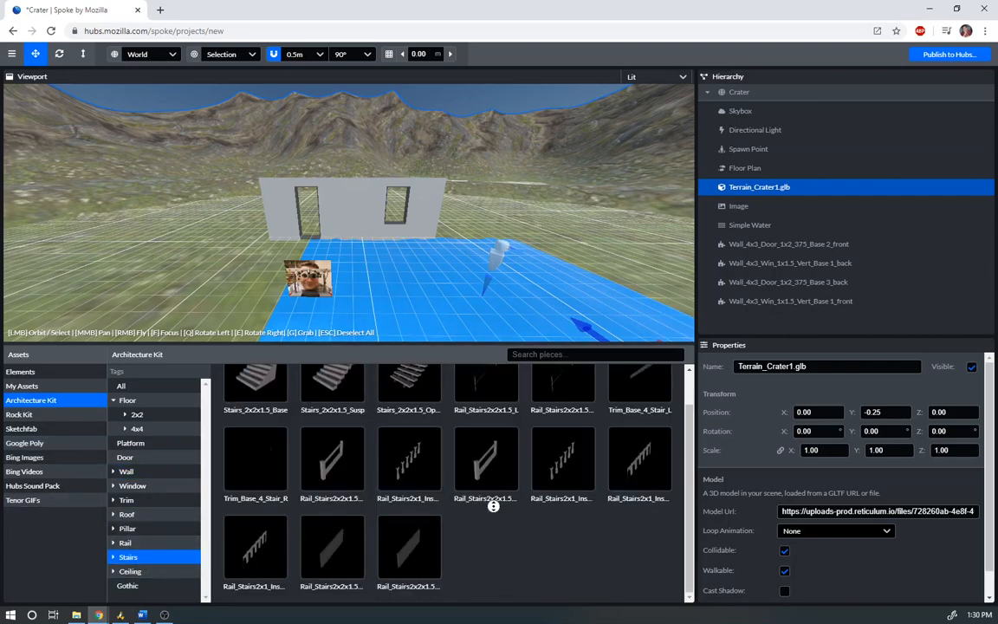
mouse_move(493, 506)
scroll(493, 506, up, 1)
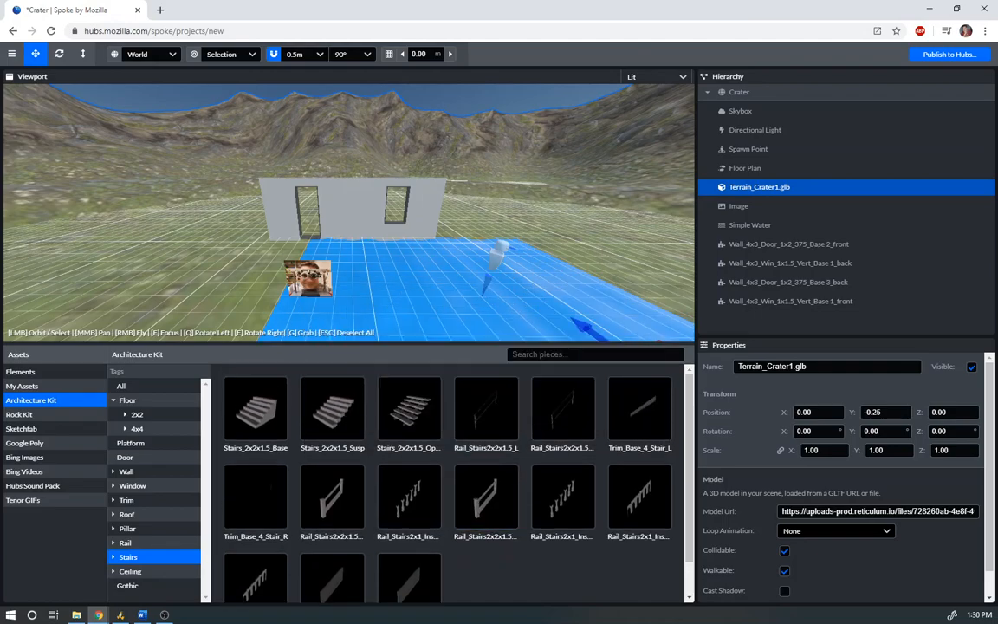
mouse_move(229, 381)
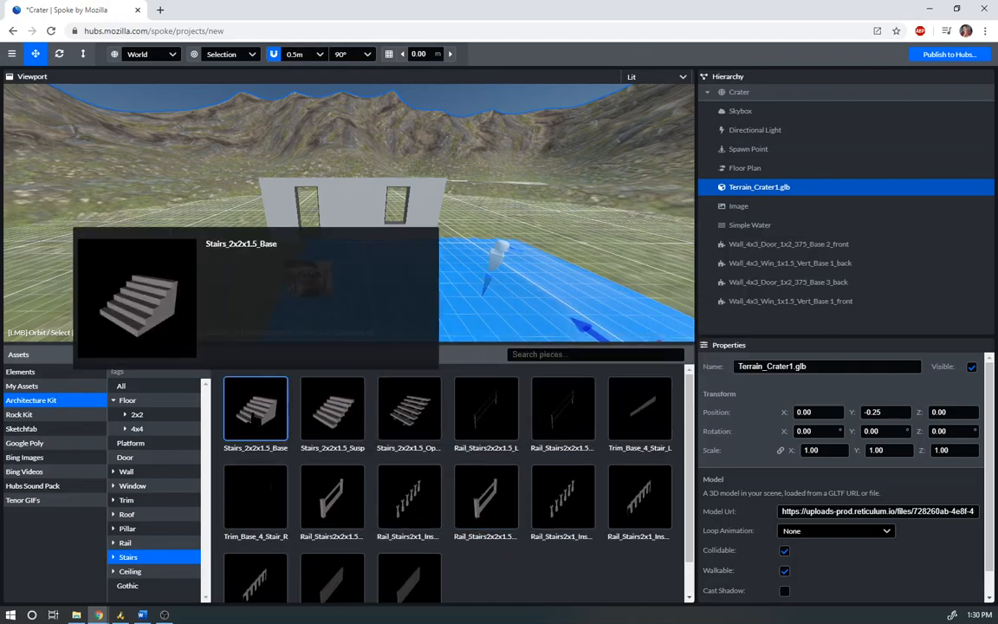
click(253, 403)
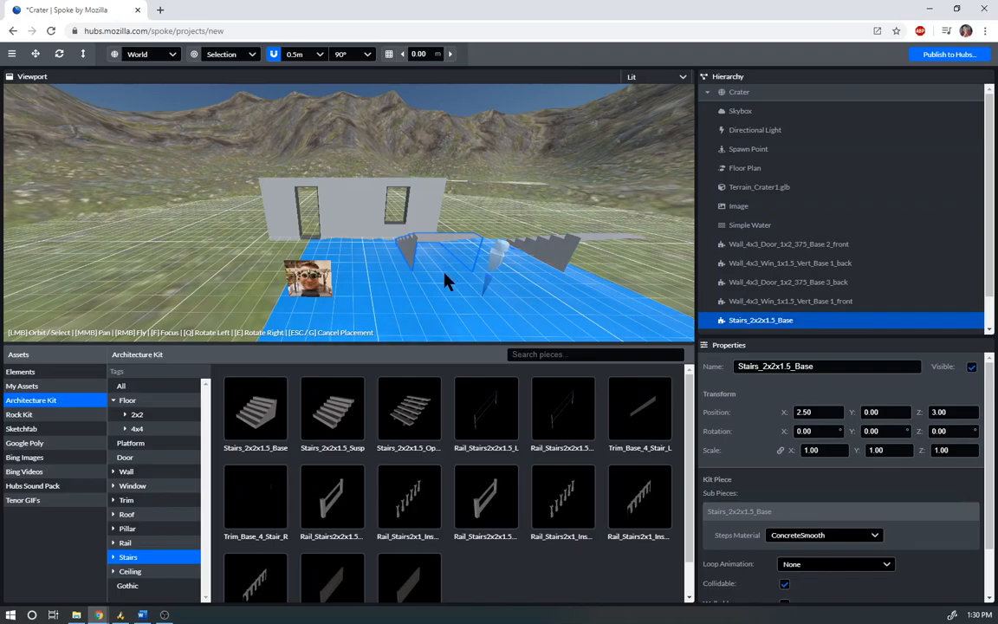
key(Escape)
- Examine the placement of the stairs relative to the water and the walls from several angles
middle_drag(508, 236, 440, 170)
middle_drag(433, 240, 584, 268)
middle_drag(411, 308, 600, 291)
right_drag(601, 291, 601, 291)
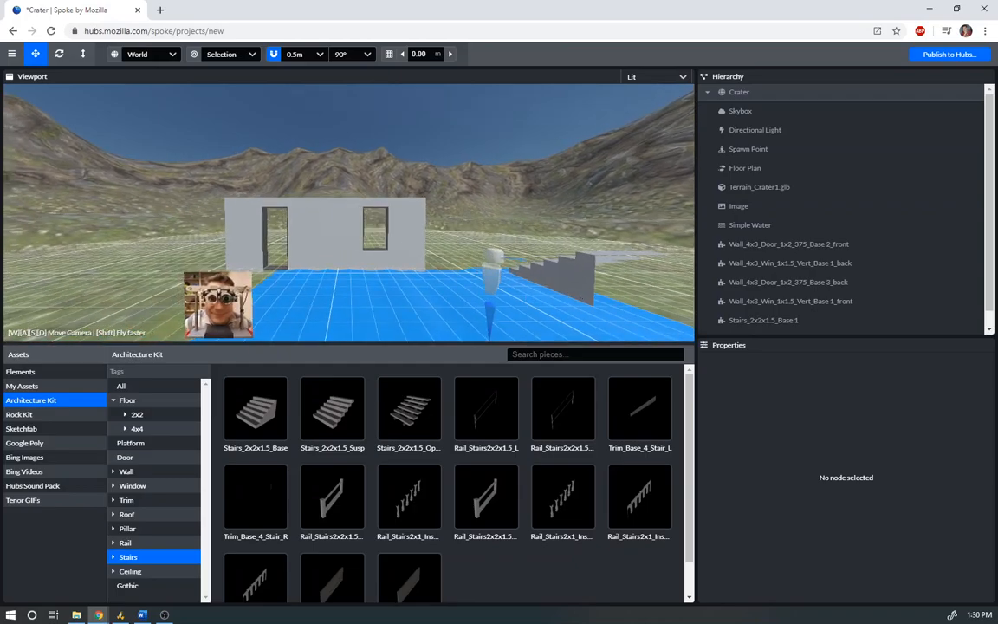
middle_drag(450, 313, 572, 327)
right_drag(572, 327, 572, 328)
middle_drag(376, 254, 557, 317)
scroll(476, 314, up, 4)
middle_drag(478, 313, 466, 259)
right_drag(465, 258, 465, 259)
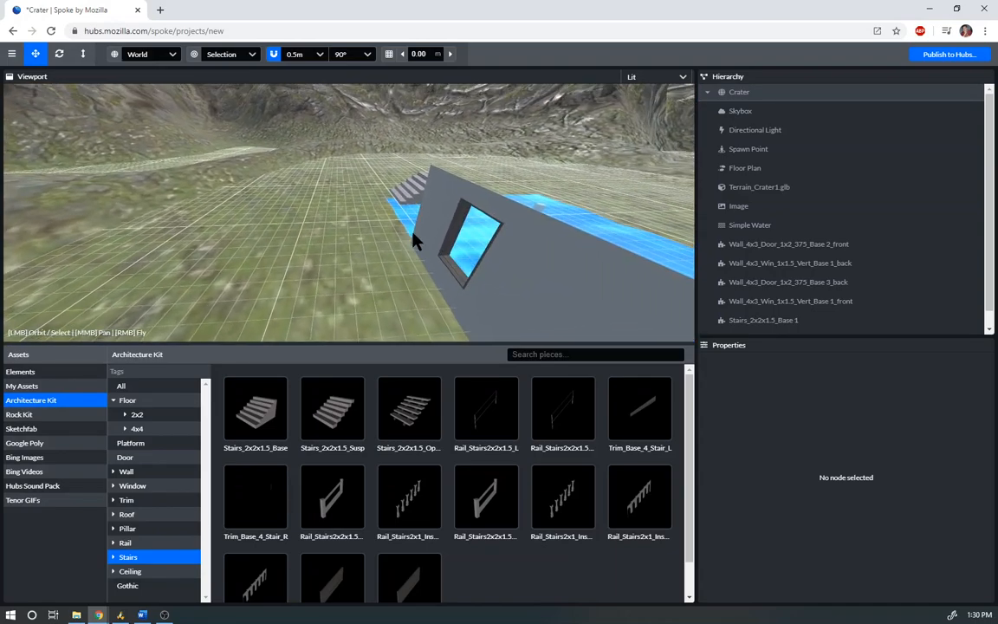
middle_drag(411, 230, 552, 257)
middle_drag(372, 246, 550, 272)
drag(550, 272, 585, 241)
scroll(511, 208, up, 3)
scroll(511, 209, up, 1)
drag(536, 204, 258, 303)
drag(483, 251, 328, 206)
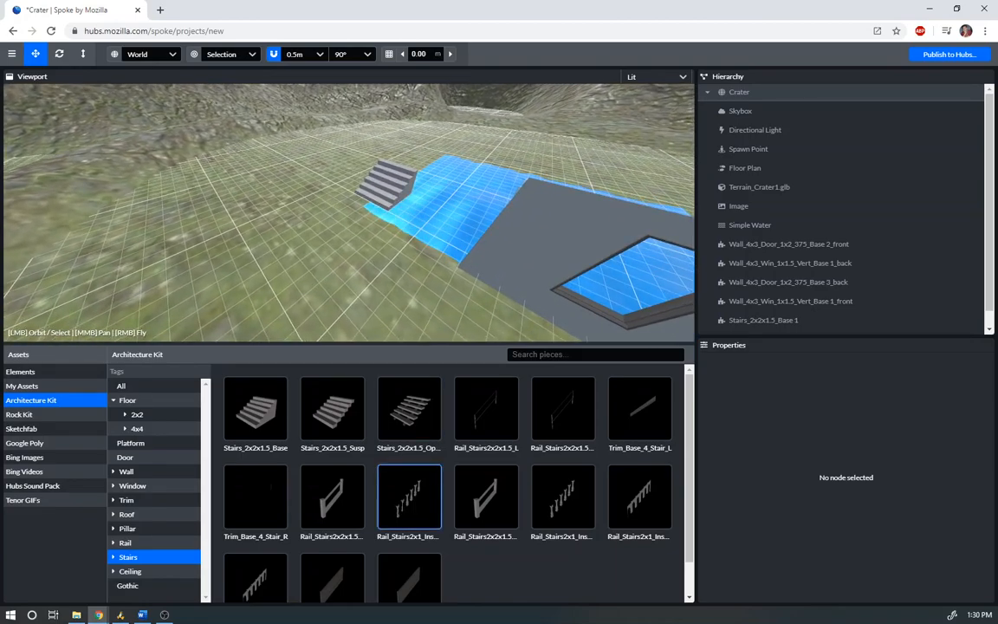
- Place one Rail_Stairs2x2x1.5_R_Goth piece beside the stairs
mouse_move(332, 495)
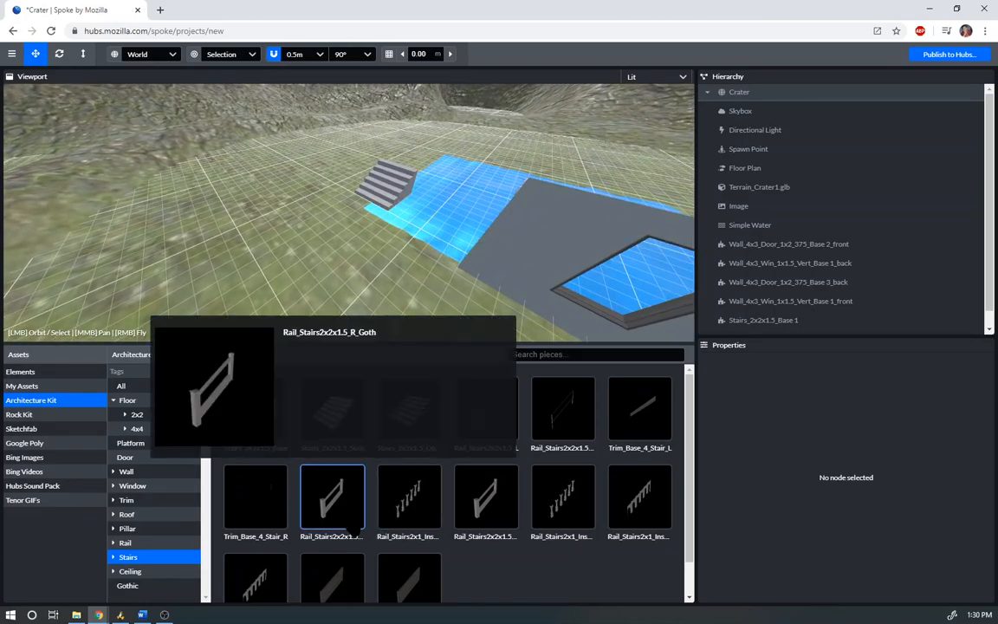
click(331, 496)
drag(394, 186, 399, 203)
click(400, 212)
key(Escape)
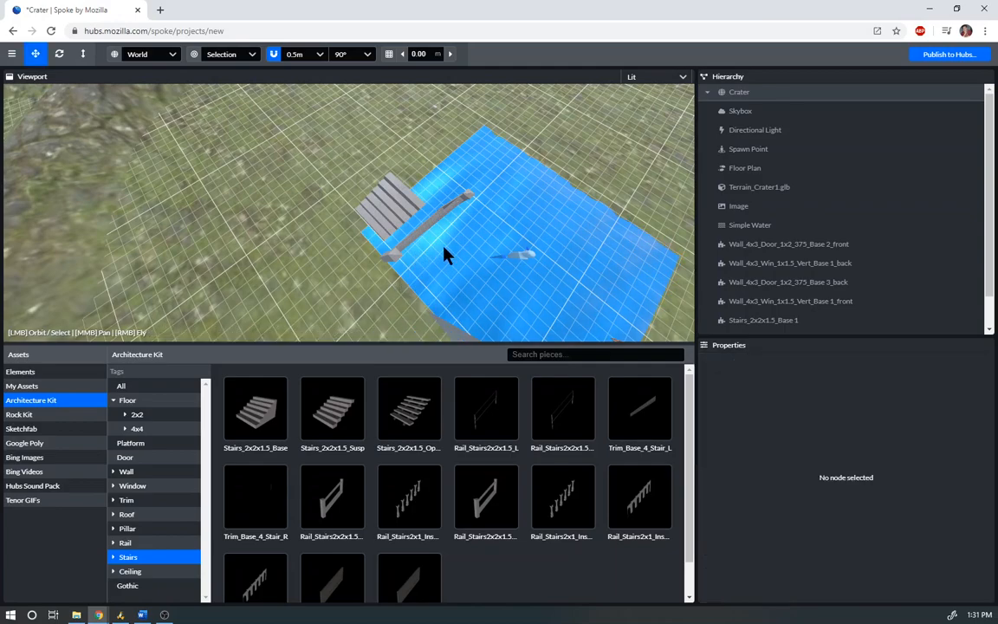
- Move the stair rail closer to the stairs, to X -2.50, and lower it to Y -0.50
drag(432, 229, 350, 160)
click(350, 163)
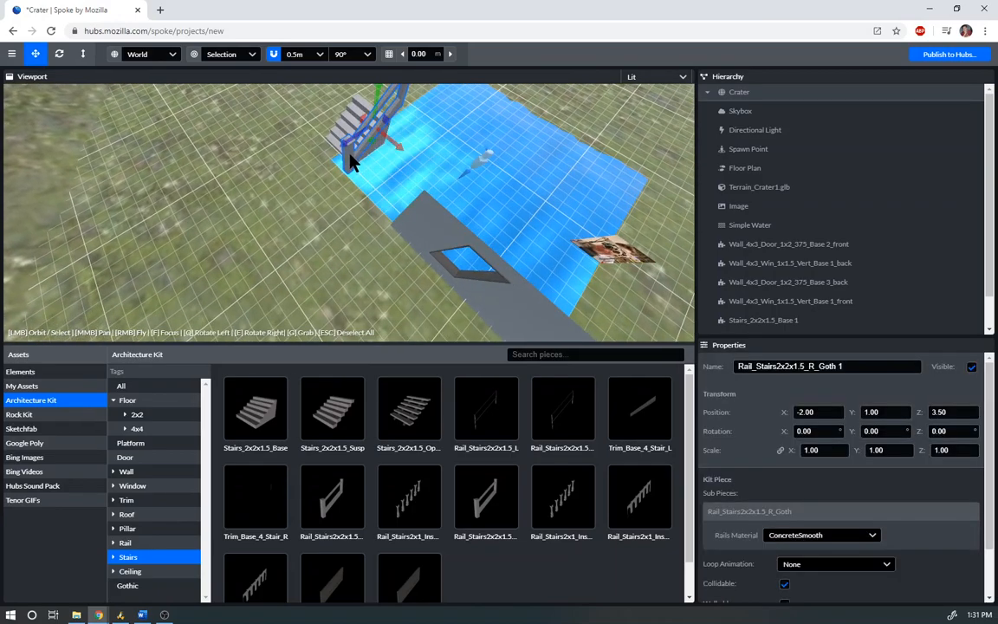
drag(378, 95, 372, 130)
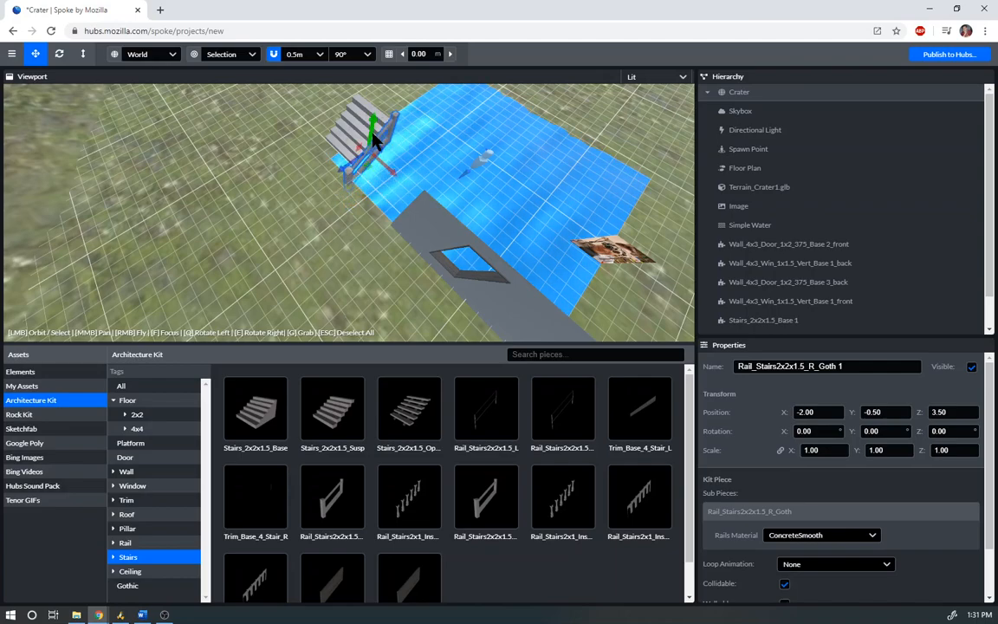
drag(393, 169, 381, 162)
- Shift the stair rail along the Z axis to 3.00 to line it up with the stairs
right_drag(386, 185, 420, 206)
right_drag(386, 139, 485, 149)
scroll(209, 178, up, 3)
middle_drag(231, 199, 554, 154)
middle_drag(329, 205, 503, 209)
mouse_move(505, 217)
mouse_down()
mouse_move(472, 218)
mouse_move(548, 221)
mouse_move(491, 223)
mouse_up()
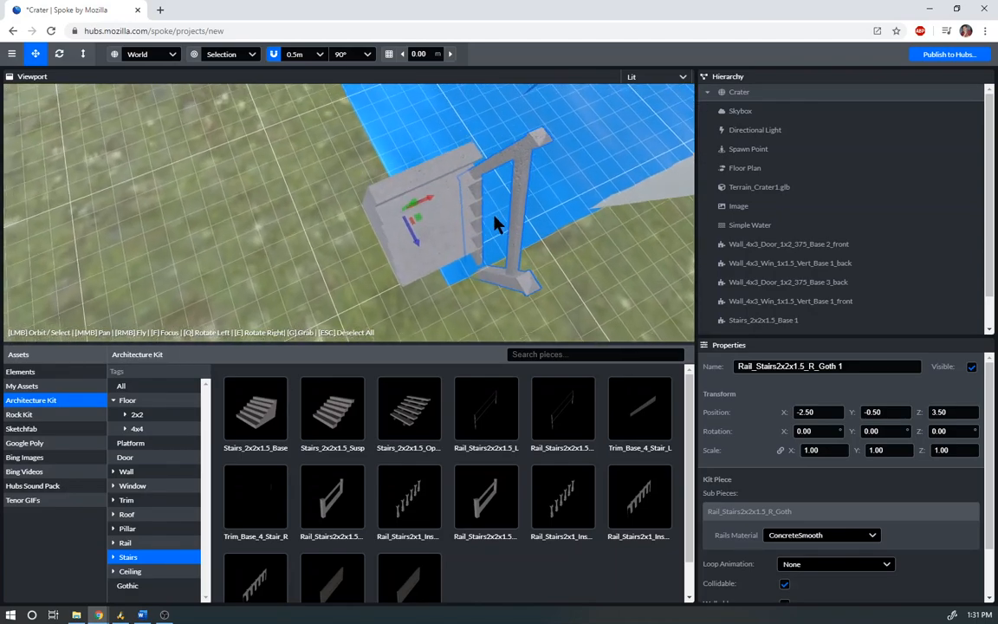
middle_drag(492, 224, 535, 212)
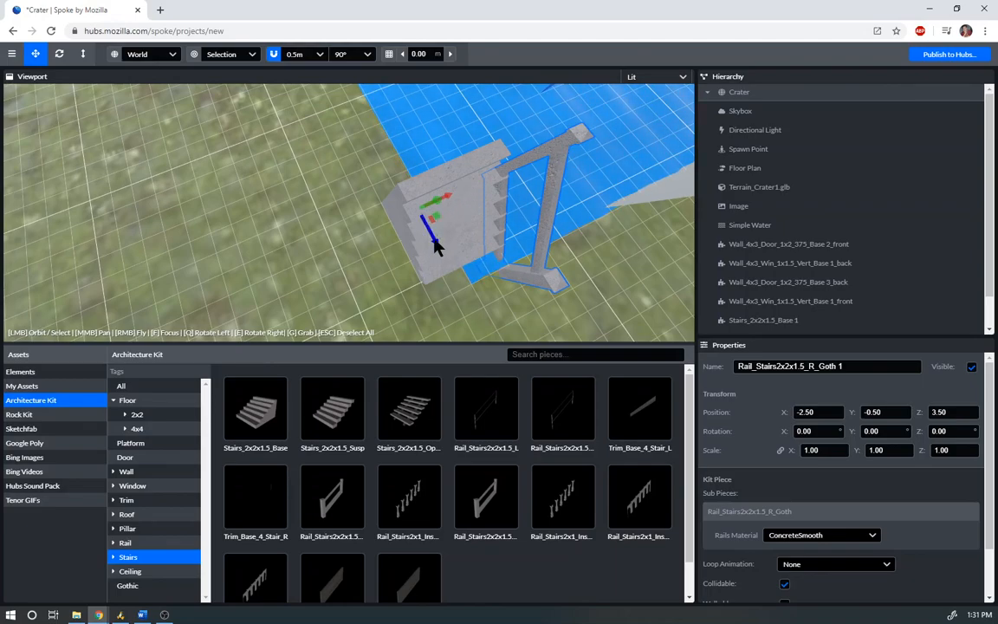
drag(435, 247, 429, 236)
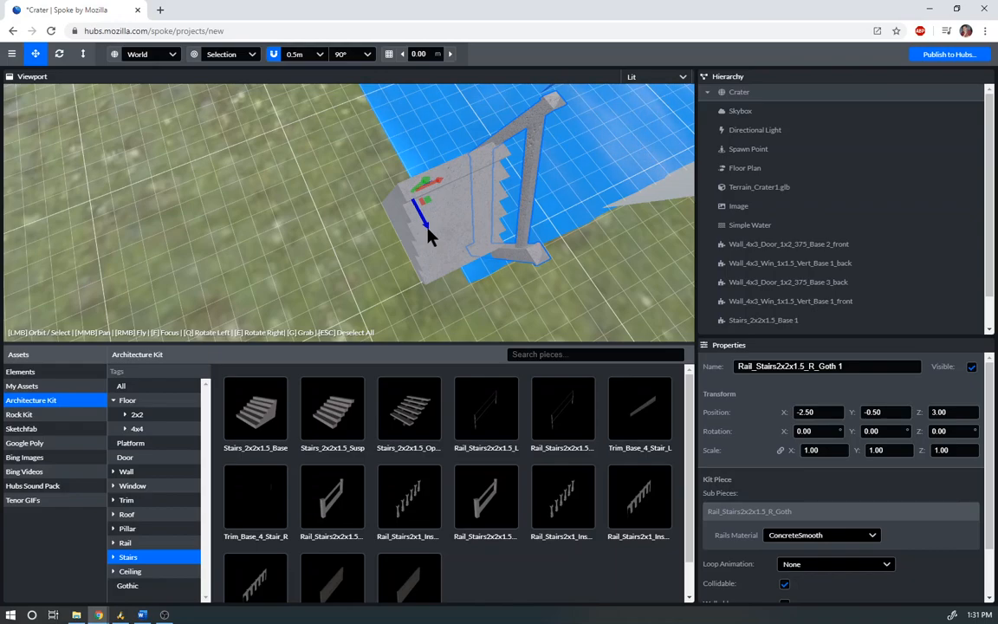
- Check the rail from ground level and raise it to Y 0.00 so it stands on the ground
drag(370, 231, 43, 245)
scroll(223, 267, up, 2)
right_drag(344, 222, 344, 164)
right_drag(310, 335, 310, 208)
key(f)
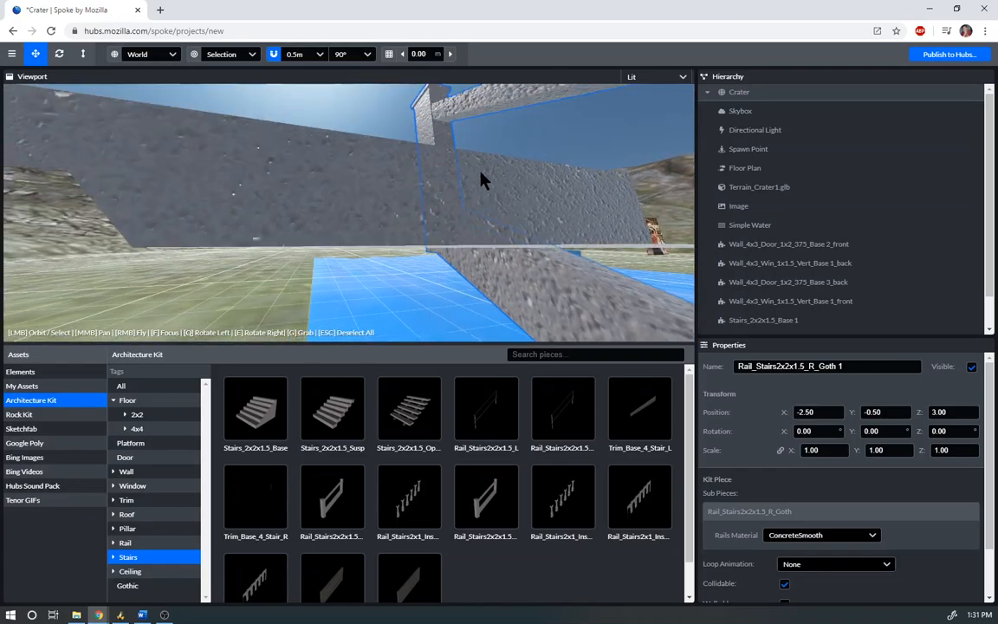
scroll(474, 194, down, 2)
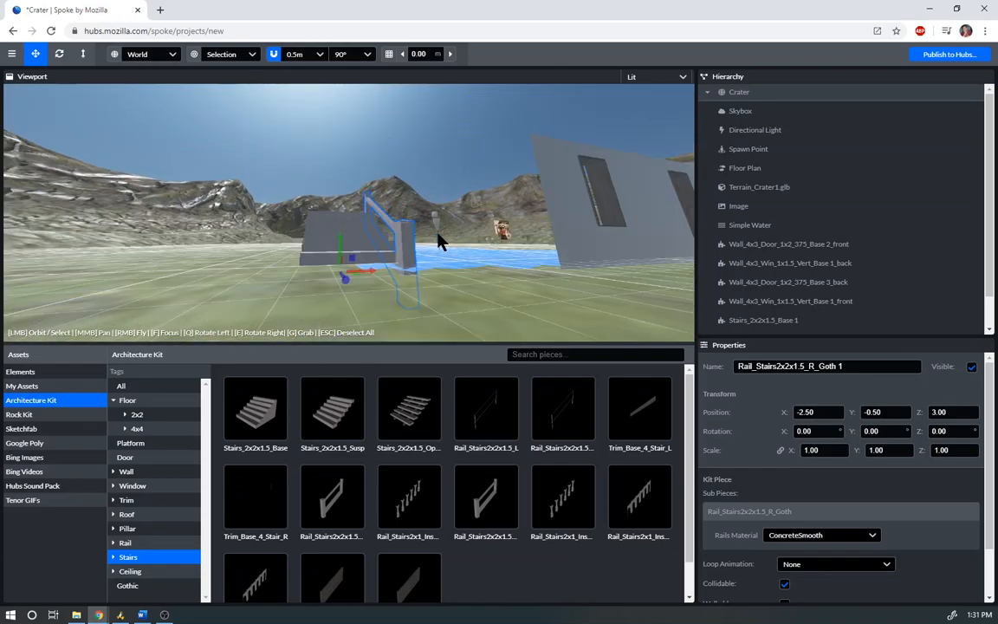
drag(342, 251, 339, 231)
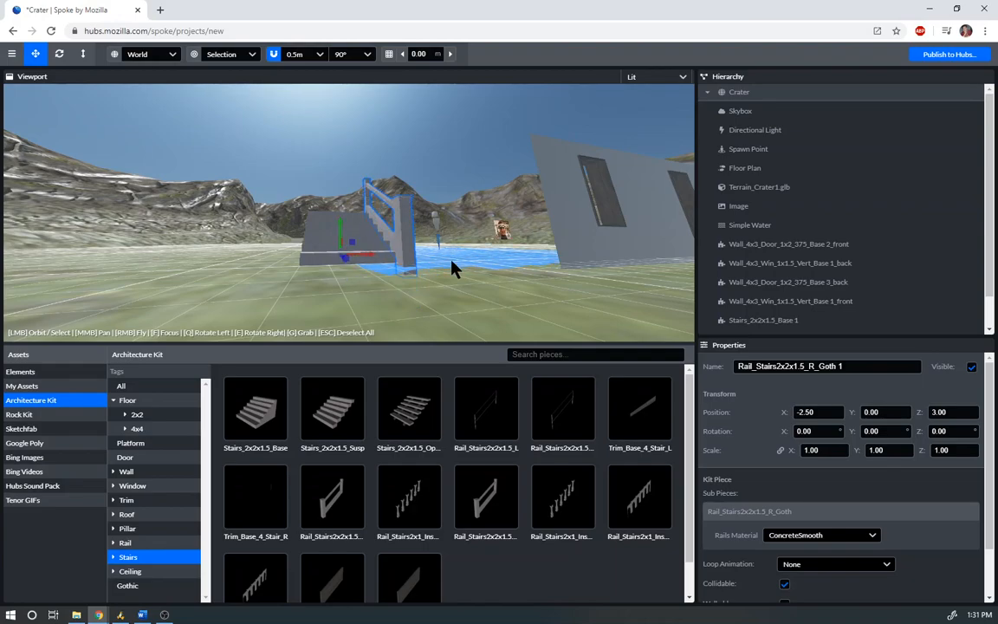
click(377, 272)
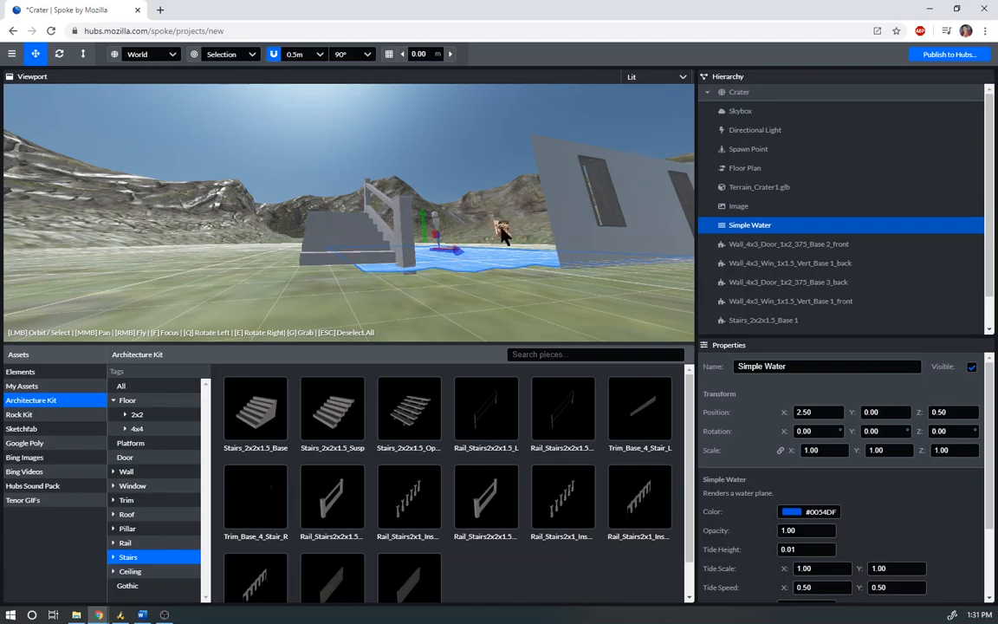
- Browse the Google Poly models and preview several of them
click(35, 443)
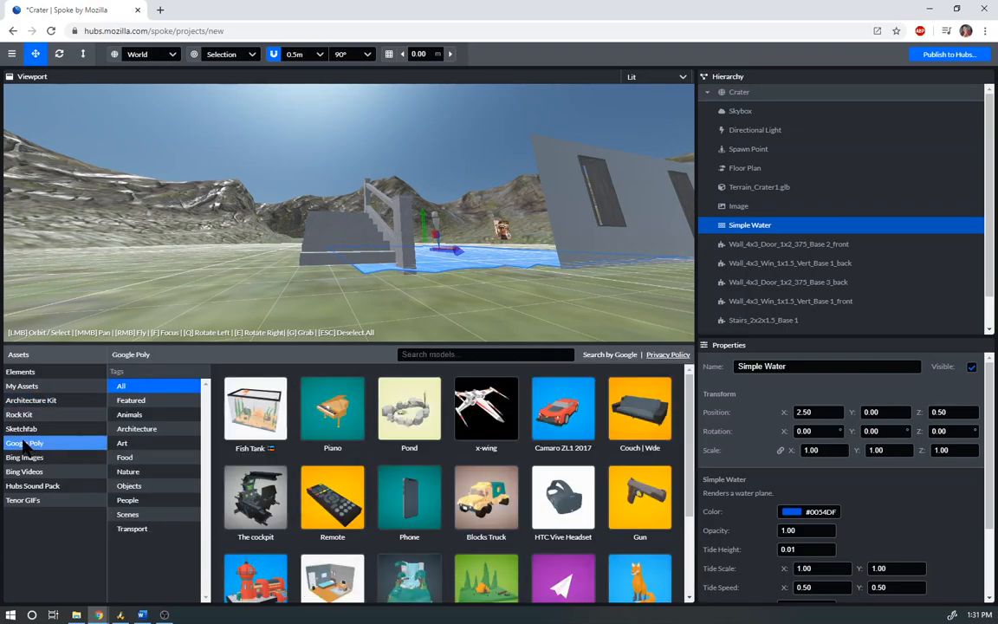
mouse_move(260, 409)
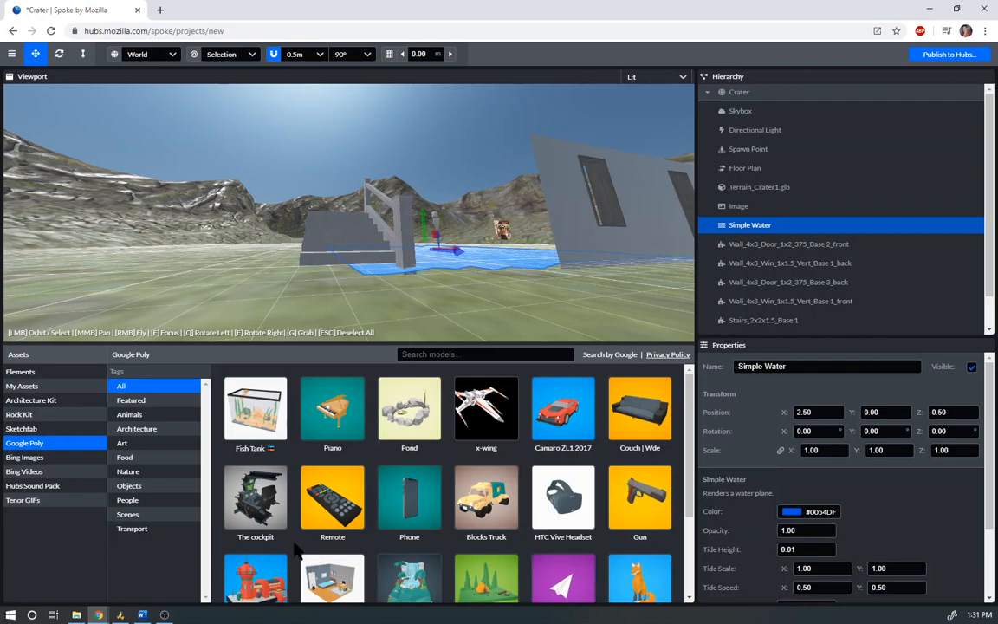
scroll(260, 537, down, 1)
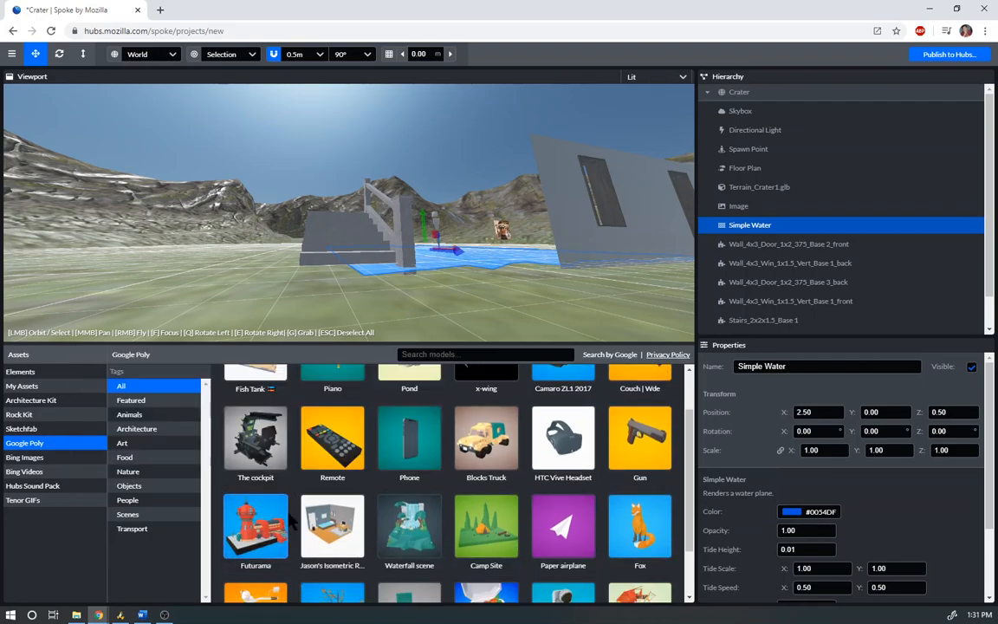
mouse_move(570, 471)
scroll(570, 470, up, 1)
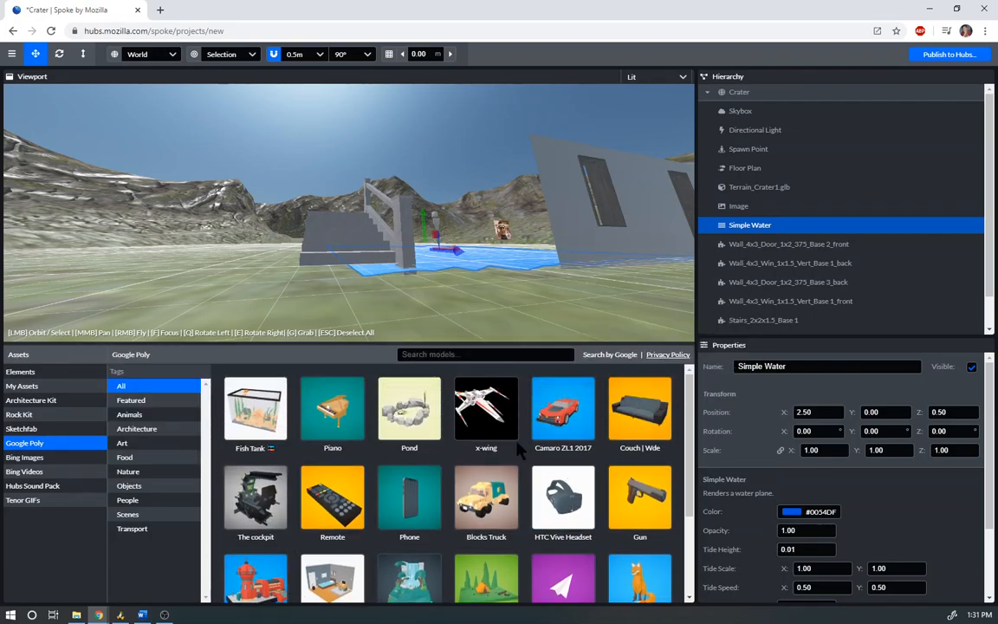
mouse_move(485, 407)
mouse_move(641, 419)
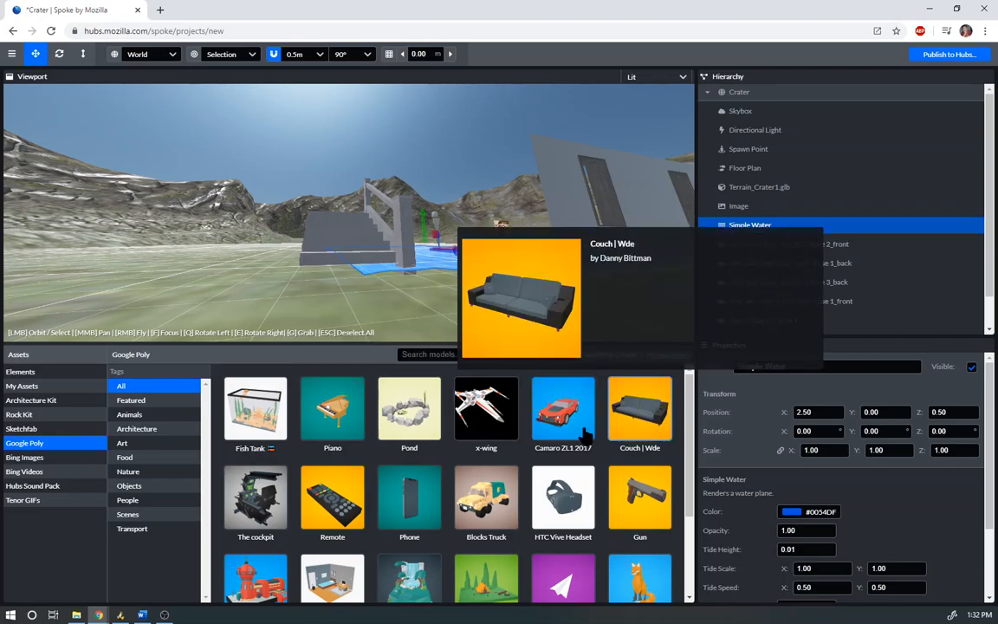
scroll(547, 503, down, 2)
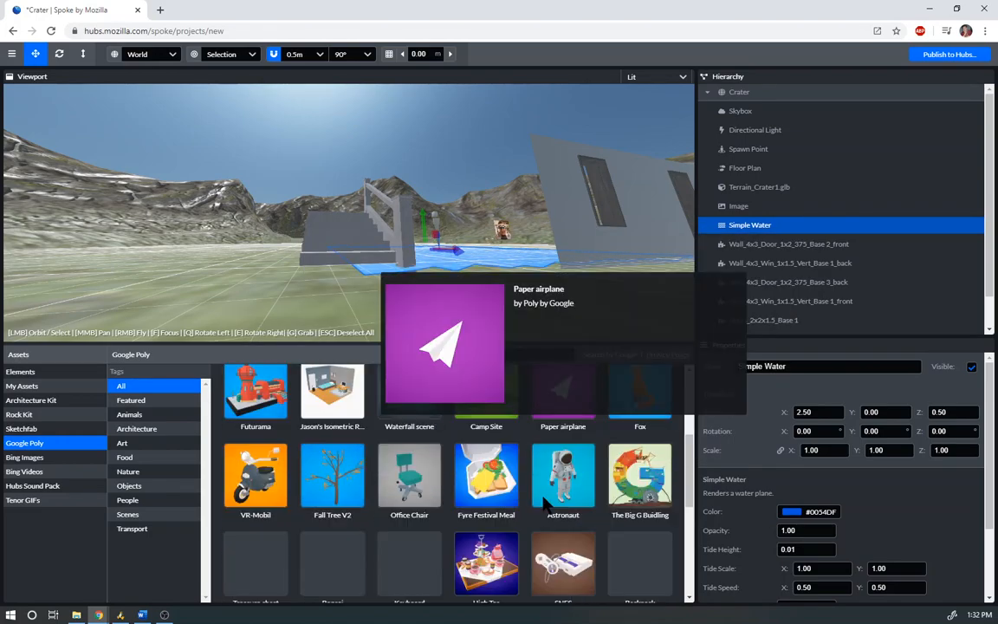
mouse_move(543, 499)
mouse_move(492, 493)
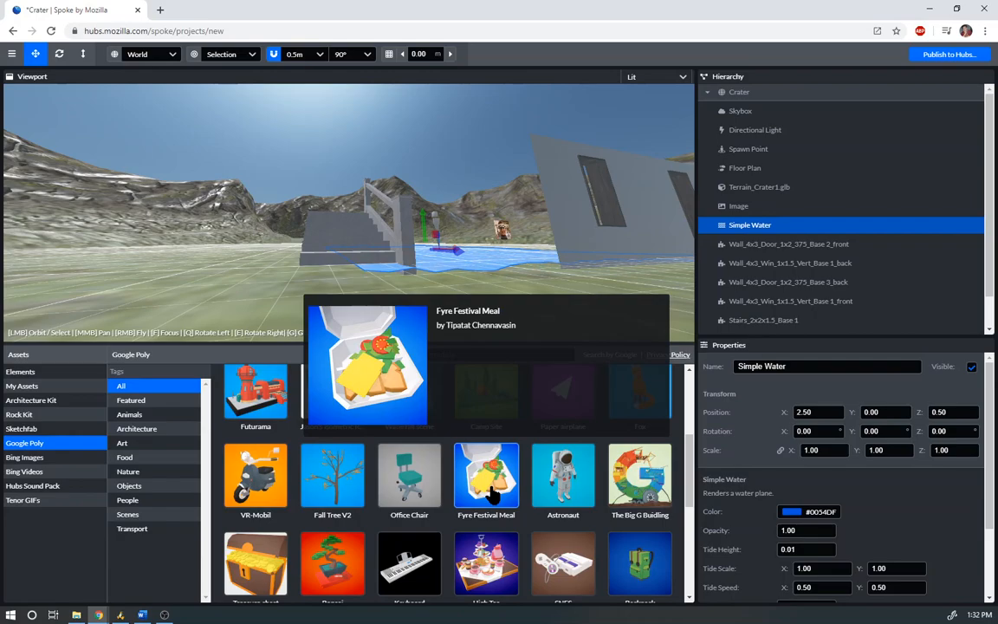
scroll(492, 494, up, 3)
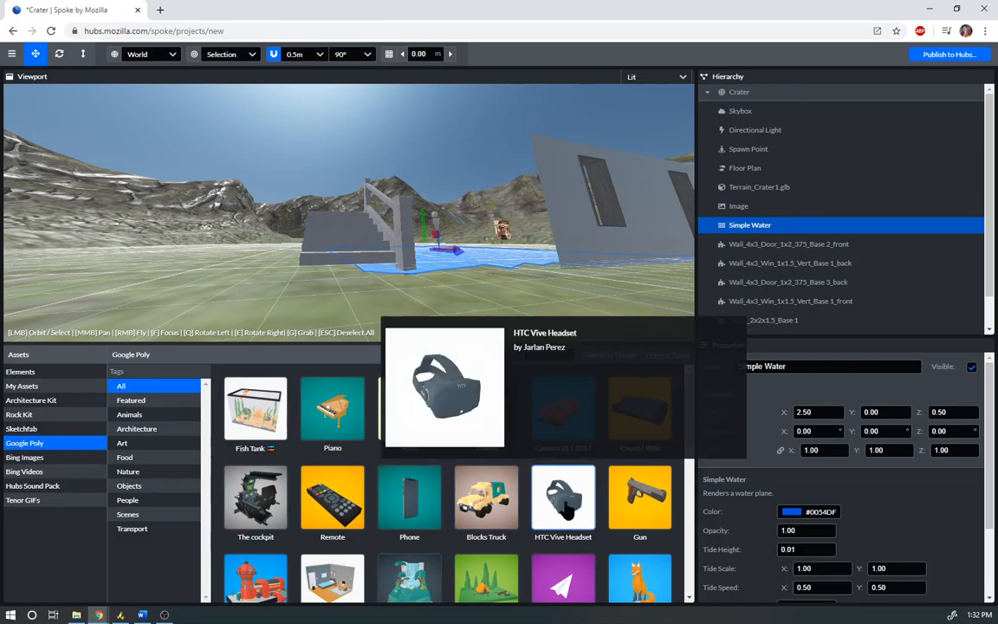
- Place the Futurama model from Google Poly on the water near the walls and view it up close
click(256, 576)
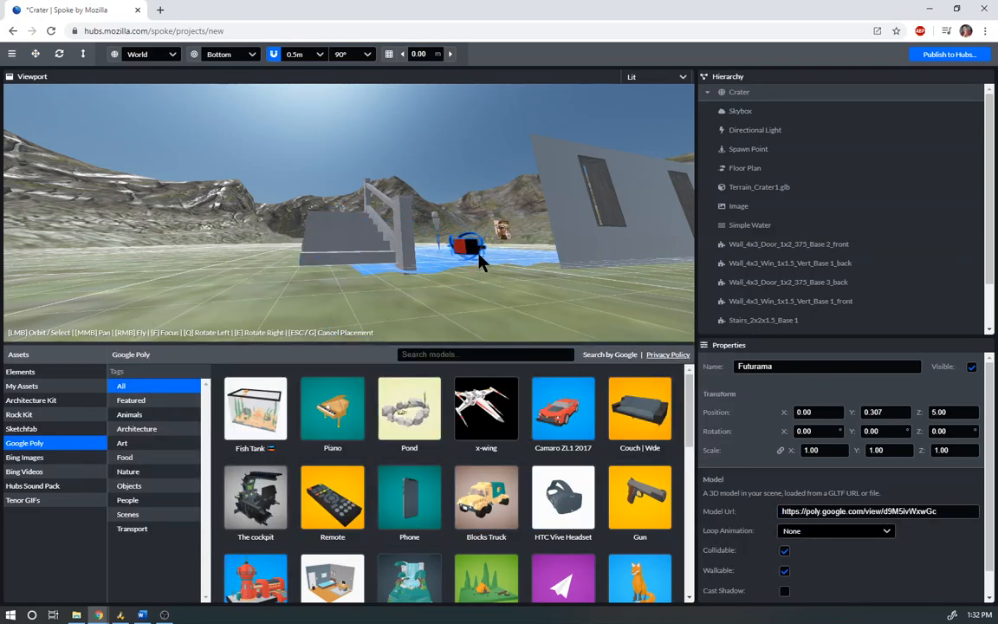
click(480, 256)
drag(472, 291, 714, 317)
scroll(612, 265, up, 3)
right_drag(613, 265, 693, 263)
key(s)
drag(160, 269, 498, 260)
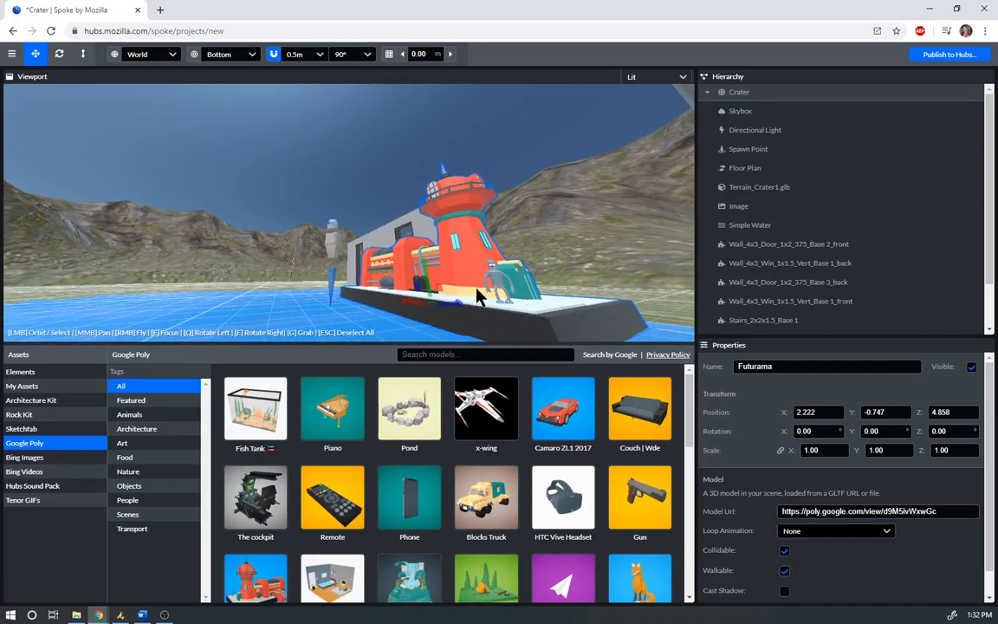
- Examine the Futurama model together with the stairs, rail and walls from ground level and from above
mouse_move(498, 329)
mouse_down()
mouse_move(538, 276)
mouse_move(517, 283)
mouse_move(492, 349)
mouse_up()
scroll(465, 266, down, 5)
drag(470, 263, 528, 267)
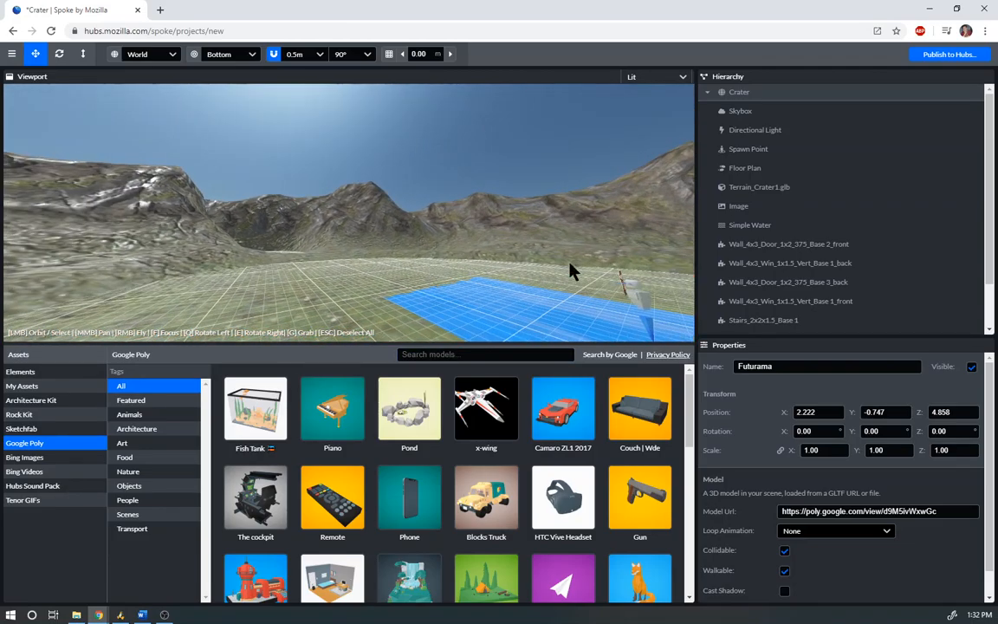
click(640, 298)
middle_click(663, 251)
middle_drag(626, 250, 277, 236)
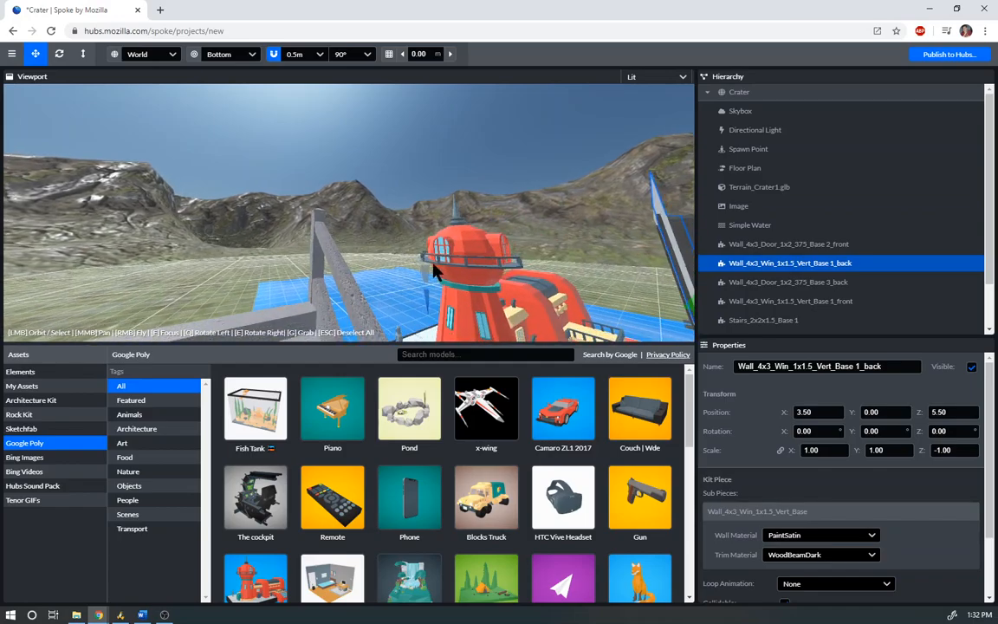
middle_drag(422, 269, 394, 254)
scroll(392, 251, down, 6)
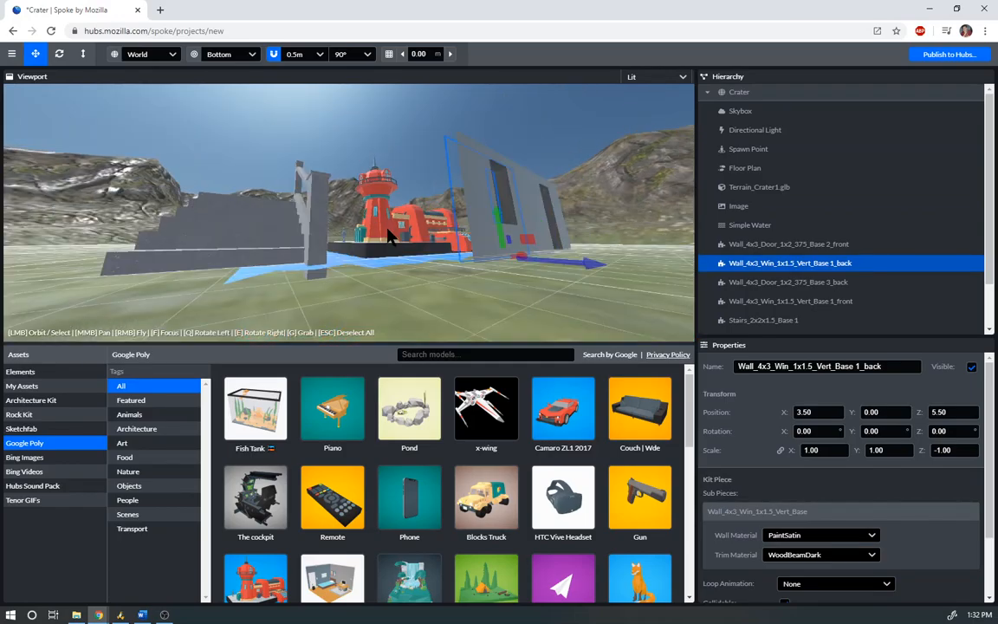
drag(391, 249, 394, 293)
right_drag(408, 232, 490, 260)
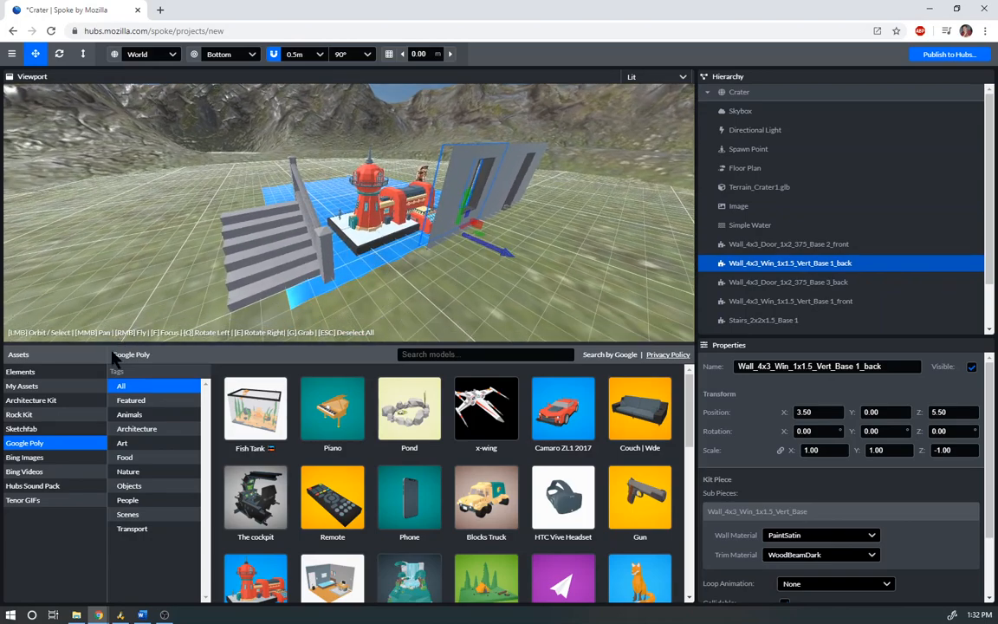
- Browse the People and Objects categories of the Google Poly models
click(127, 500)
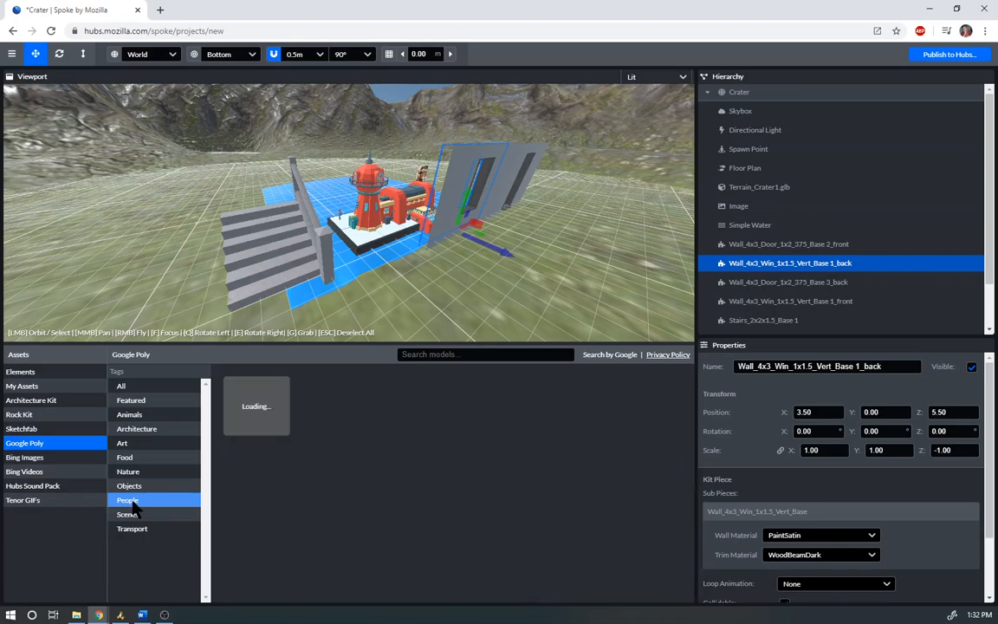
mouse_move(537, 428)
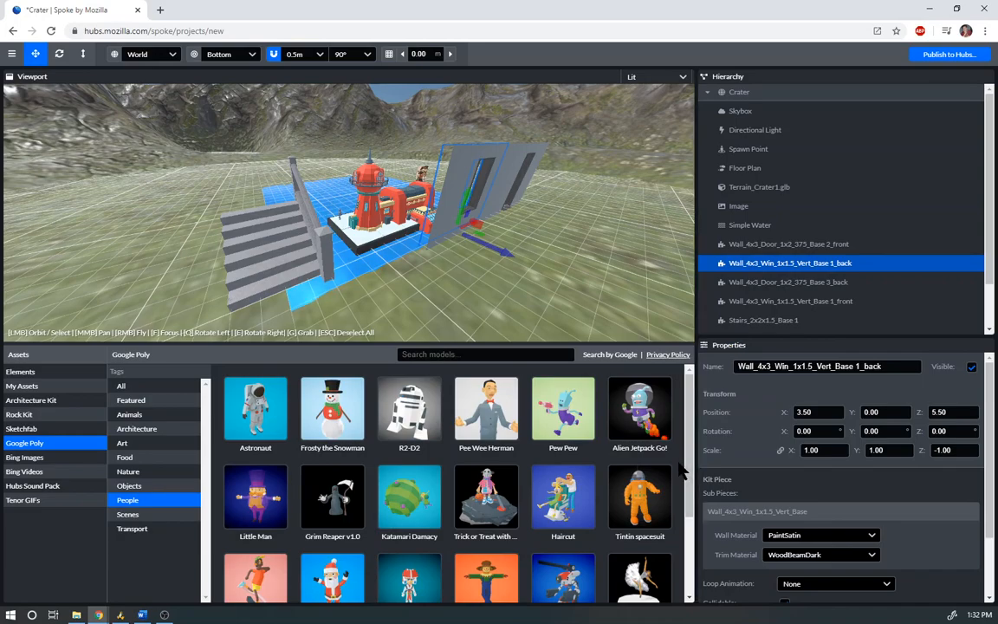
scroll(644, 496, down, 3)
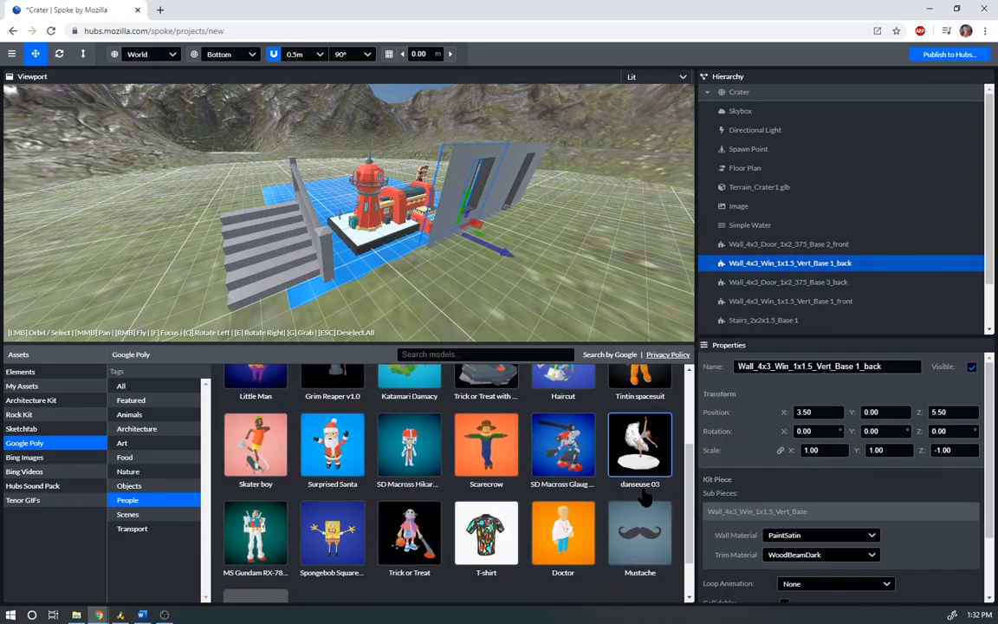
mouse_move(487, 440)
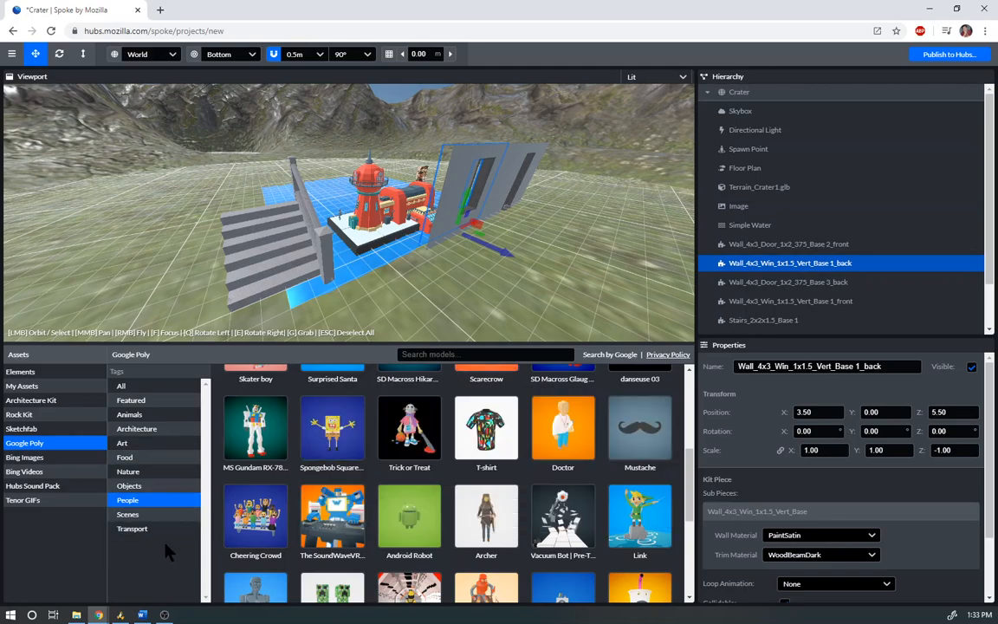
click(151, 487)
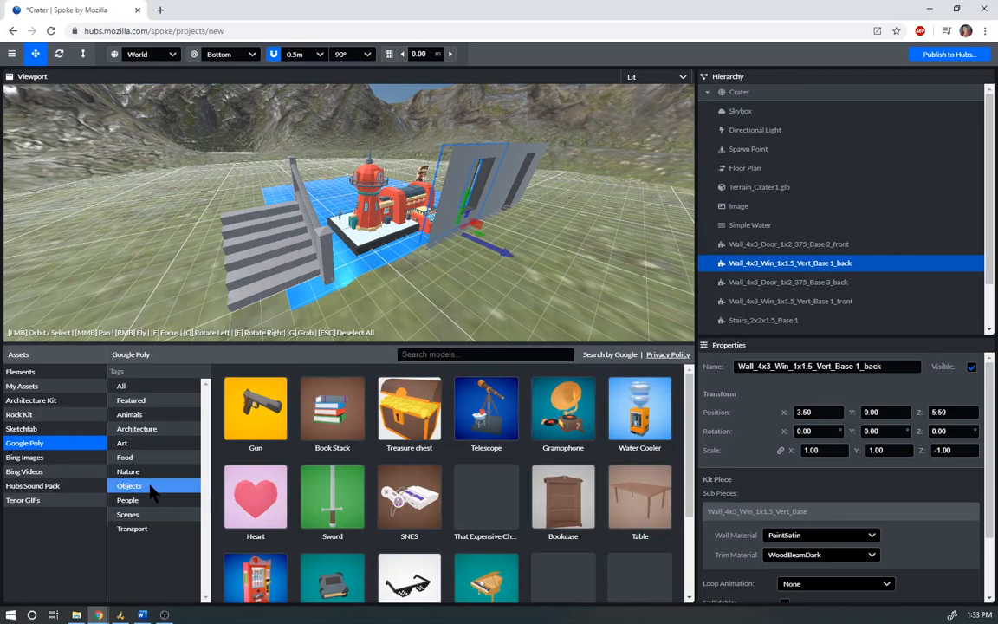
mouse_move(486, 496)
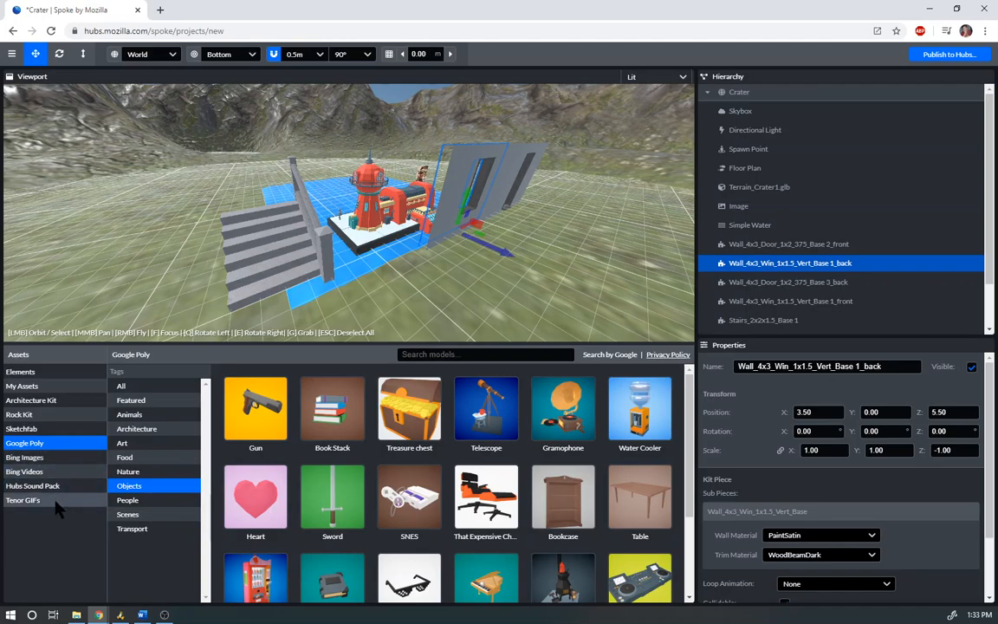
- Place the MultiMeter - FREE model from Sketchfab on the ground in front of the walls at X 1.50, Z 7.00
click(60, 428)
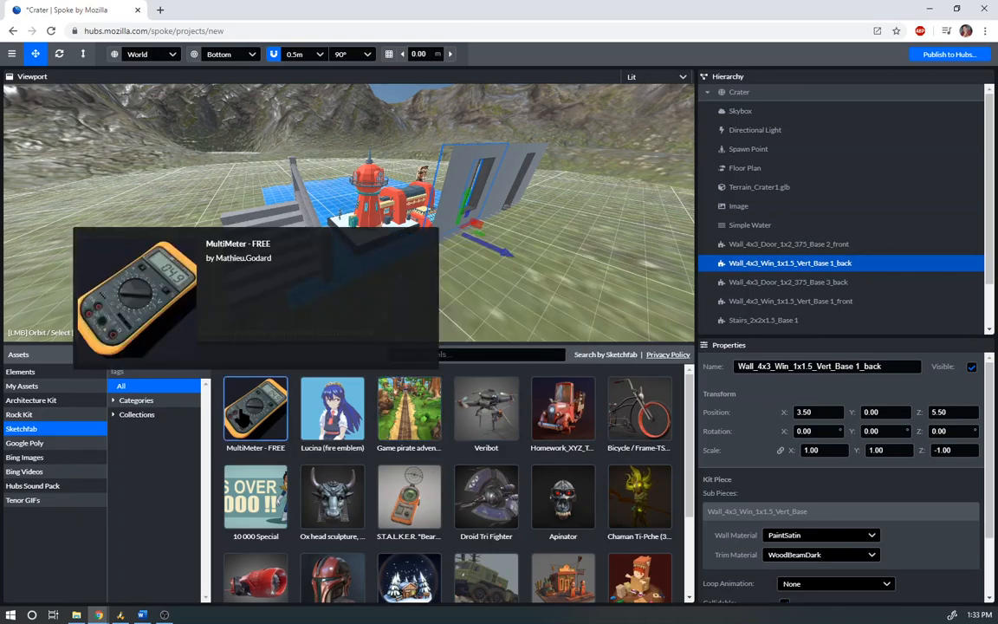
click(242, 419)
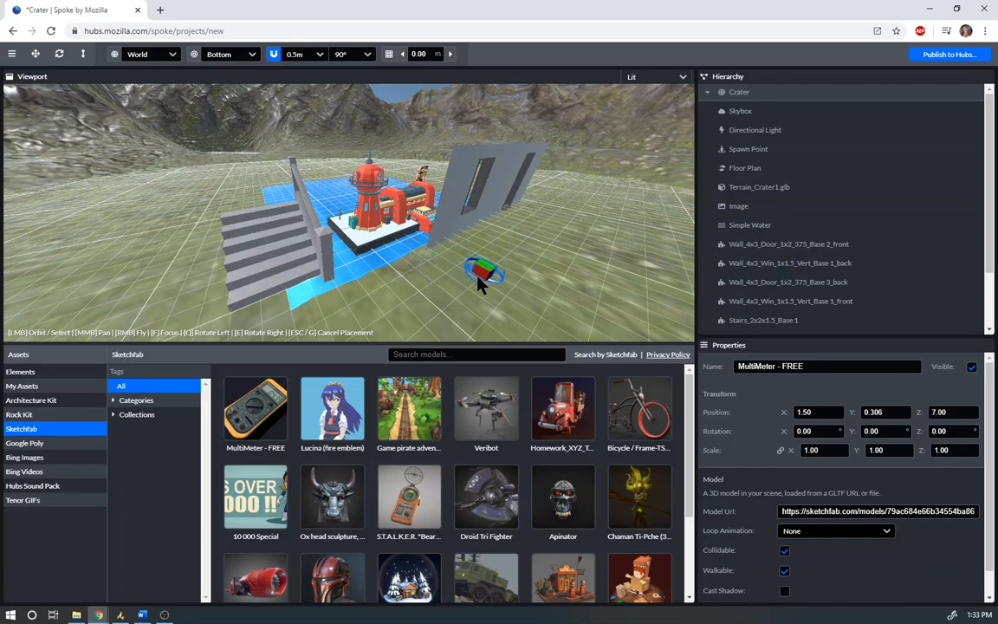
click(478, 279)
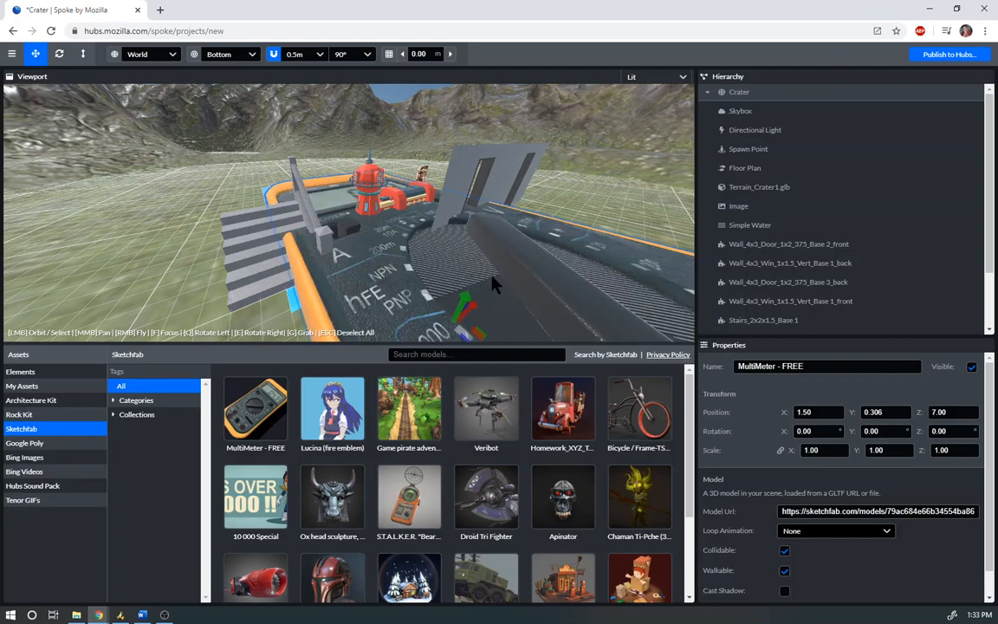
- Scale the multimeter model uniformly to 0.10 and inspect it up close
scroll(491, 284, down, 10)
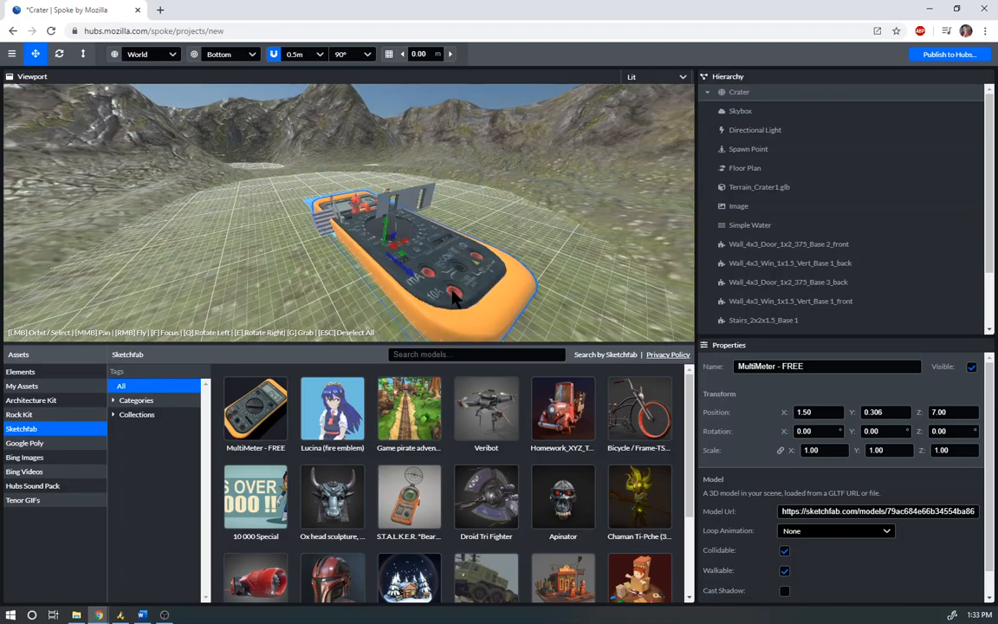
drag(453, 288, 455, 285)
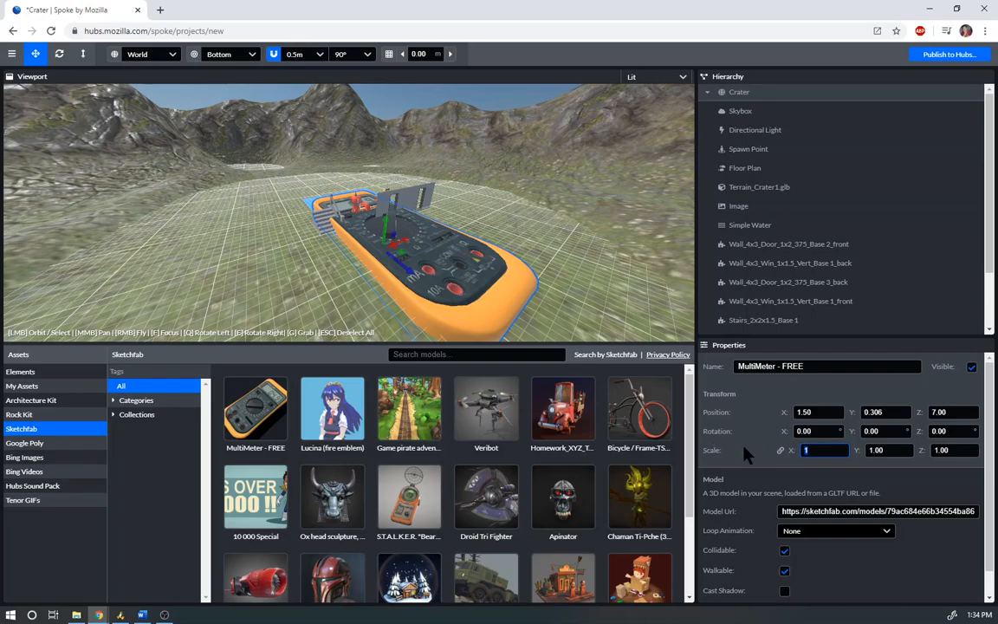
text(0.1)
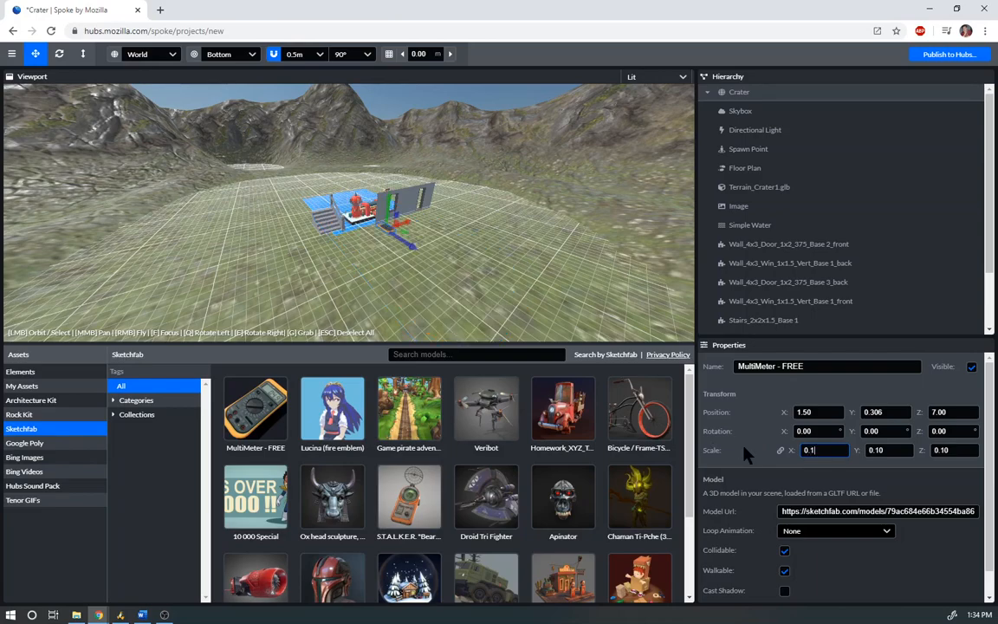
scroll(387, 217, up, 8)
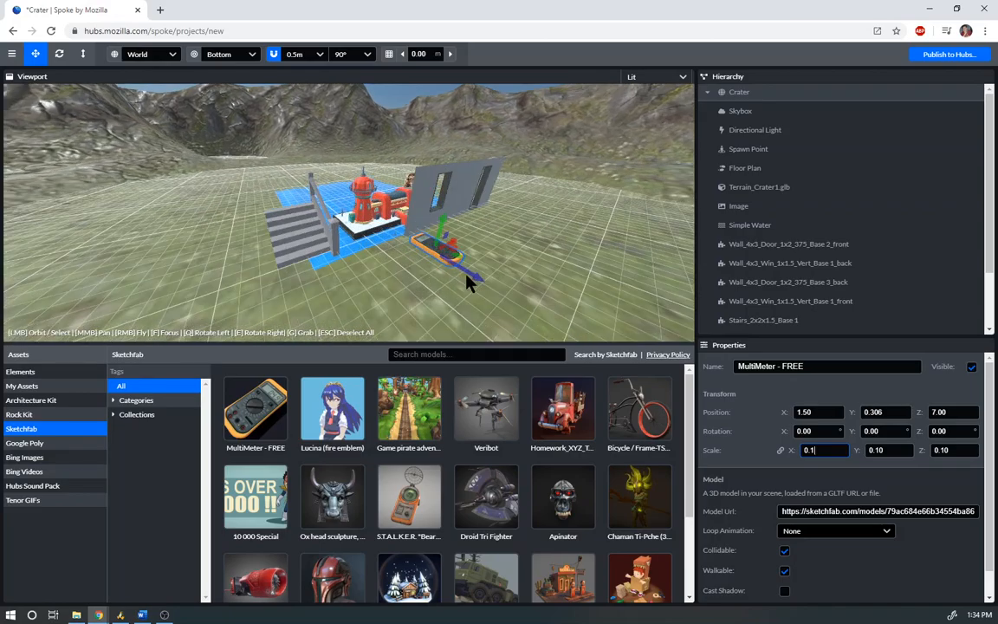
right_drag(468, 279, 683, 257)
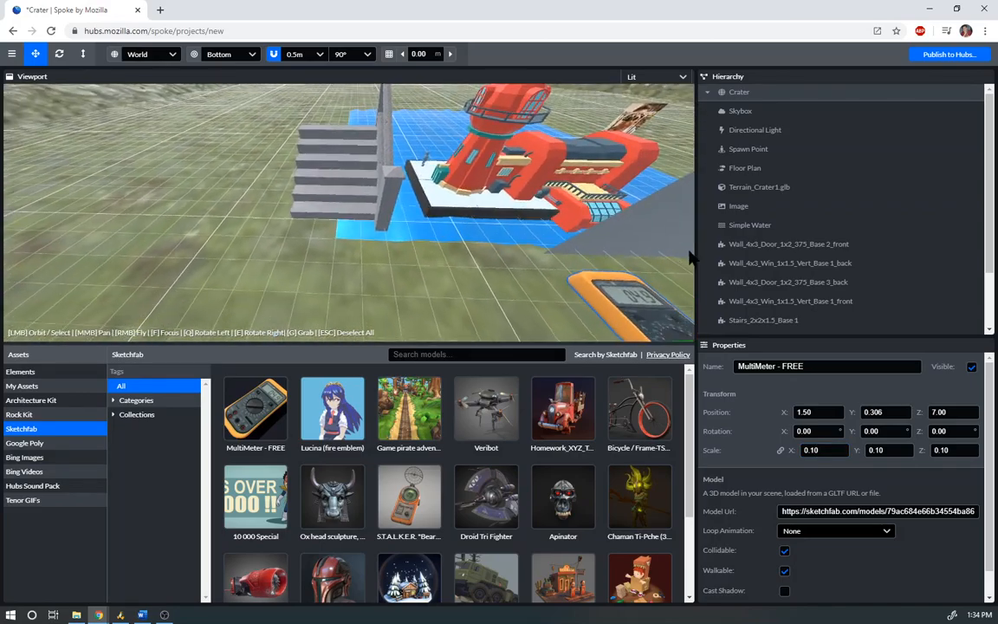
drag(626, 264, 445, 210)
scroll(425, 208, down, 5)
right_drag(445, 210, 448, 265)
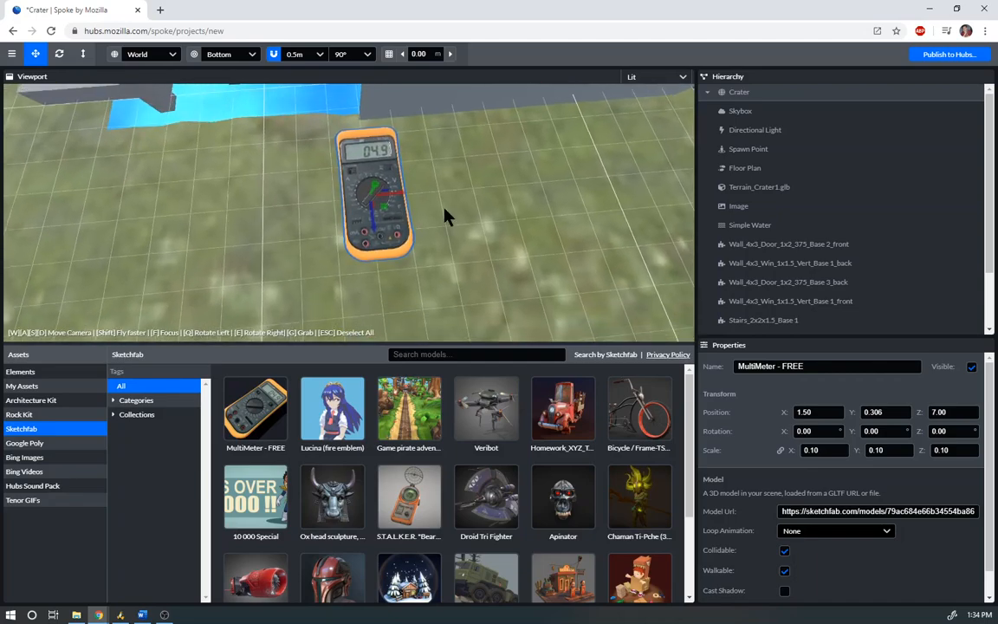
scroll(399, 194, up, 5)
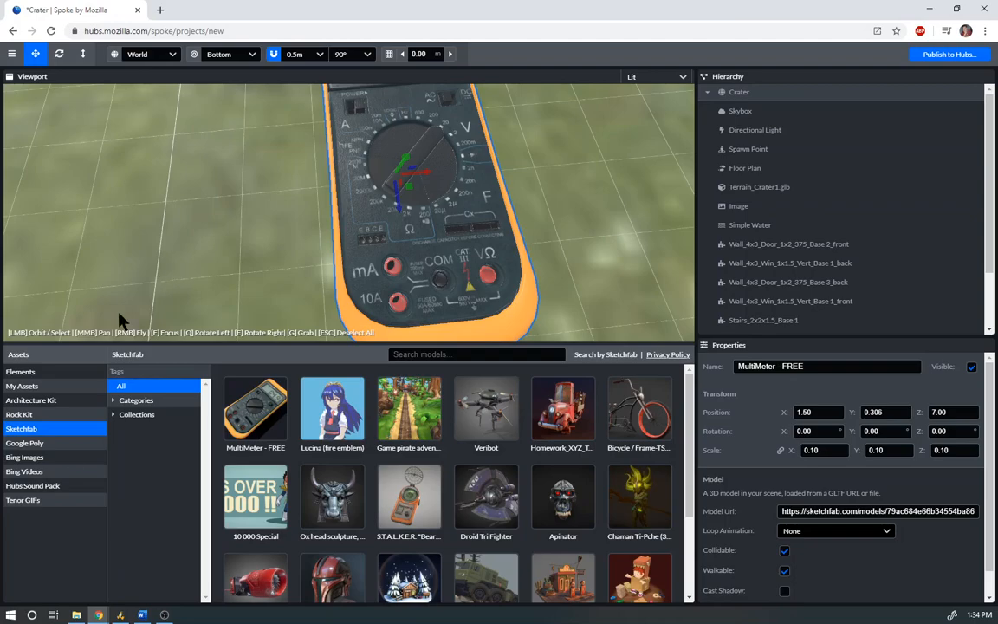
- Search the Tenor GIFs for "fireplace" and place a log-fire GIF on the ground beside the multimeter at X 0.00, Z 7.00
click(26, 501)
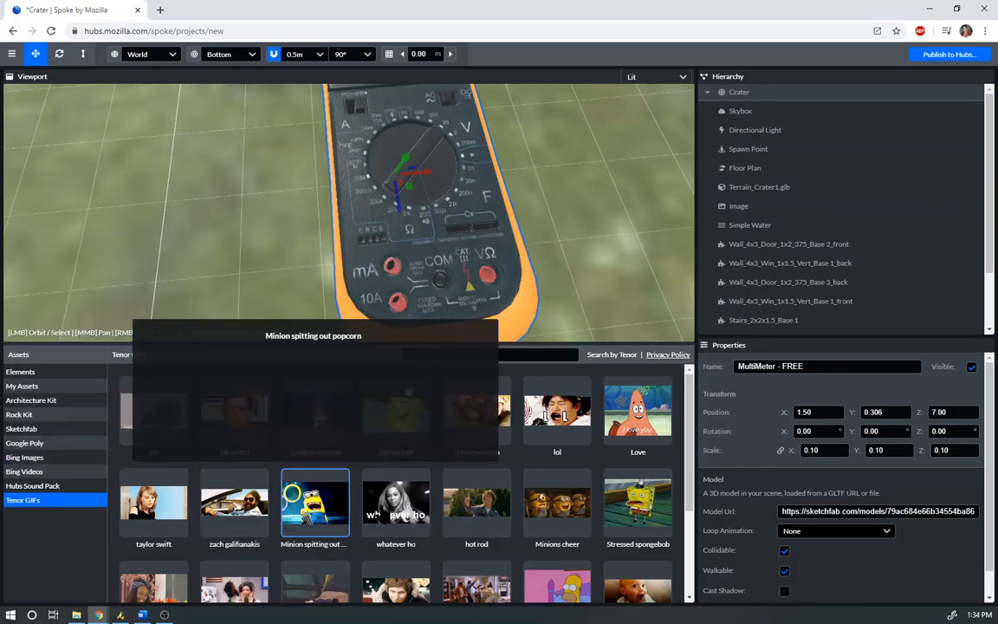
scroll(501, 474, down, 1)
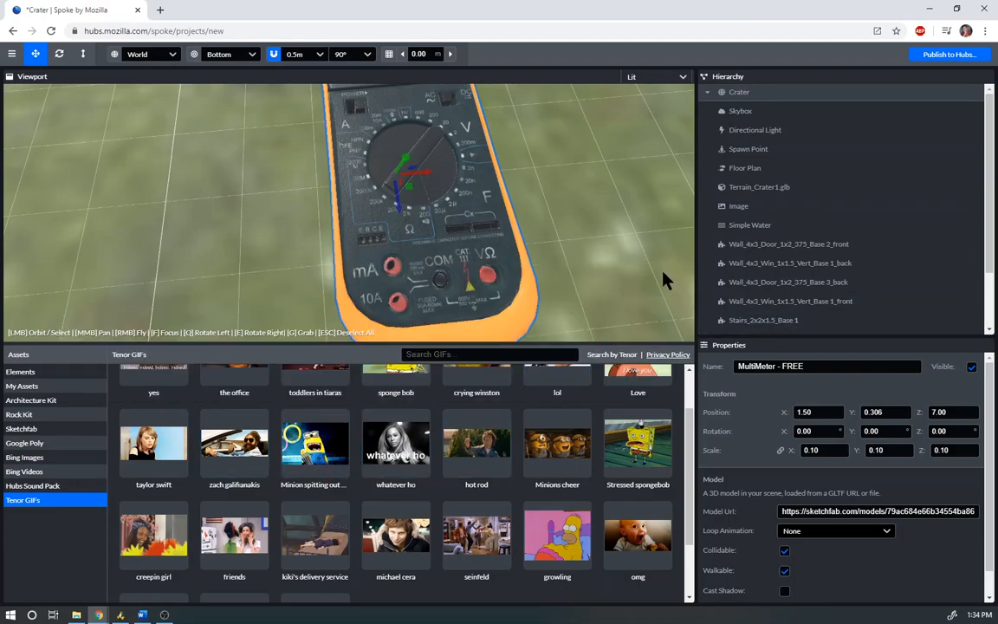
scroll(635, 475, down, 1)
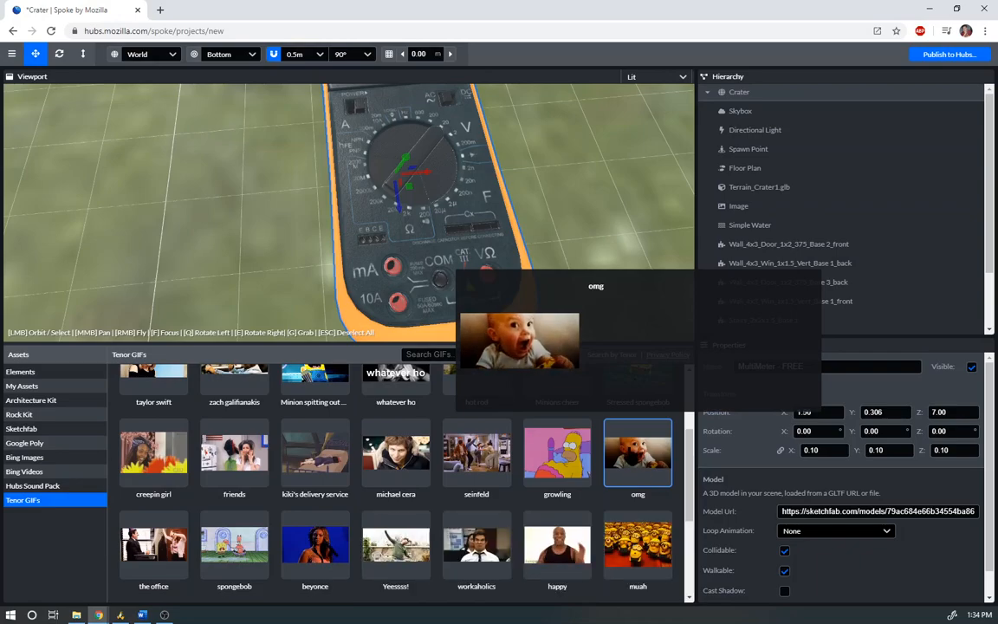
scroll(635, 472, up, 2)
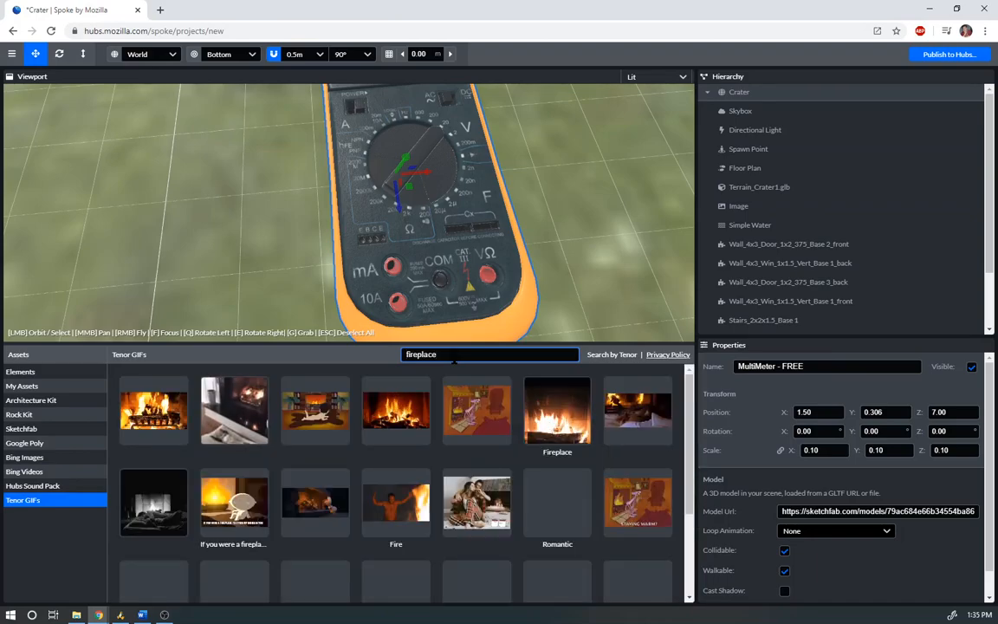
mouse_move(412, 447)
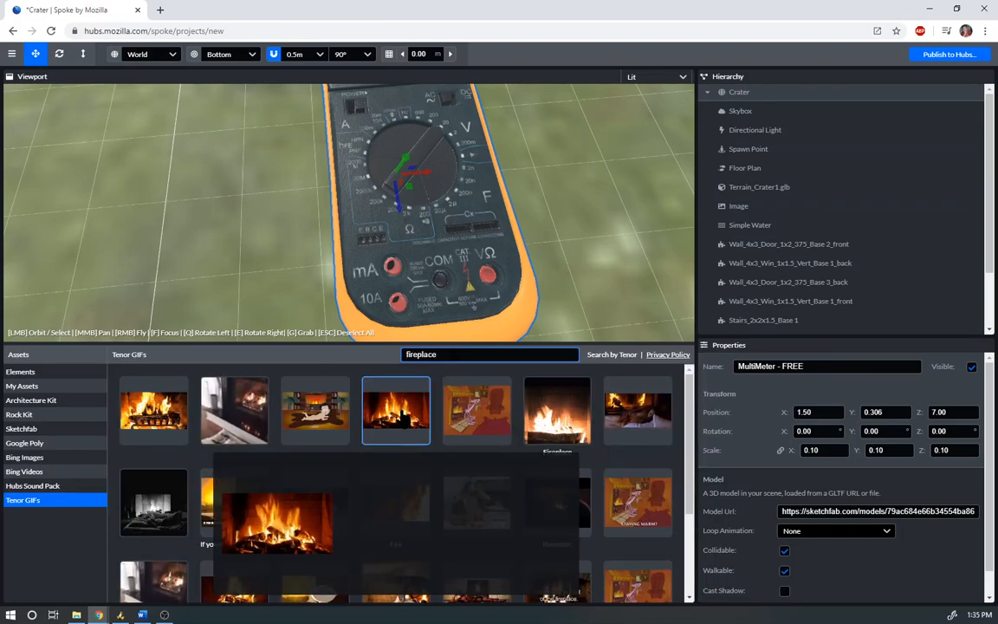
drag(396, 411, 221, 212)
scroll(277, 242, down, 5)
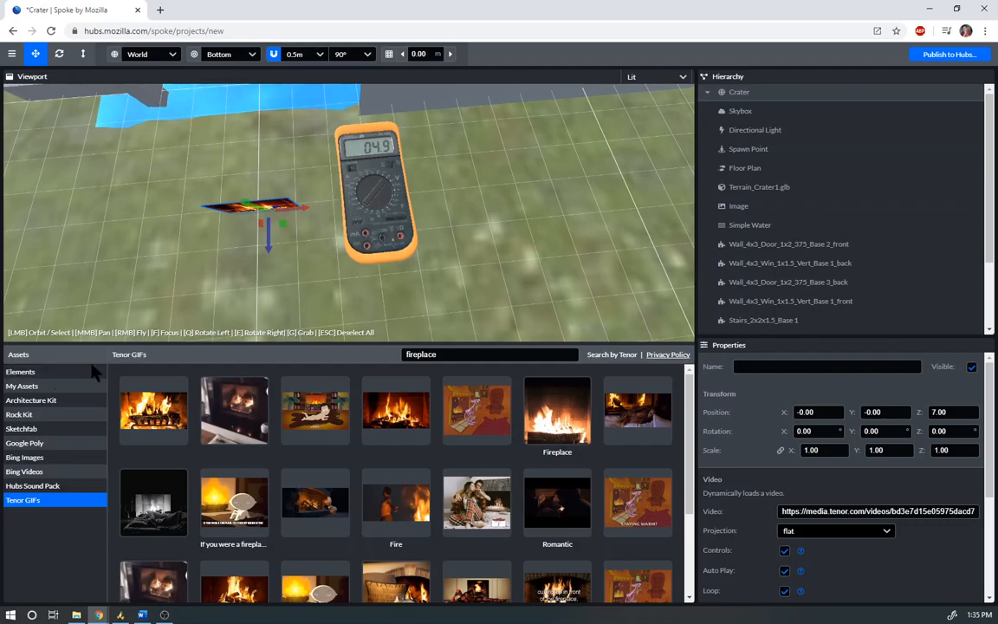
- Show the basic element assets and move the fireplace GIF along Z to -1.00, over the water
click(22, 371)
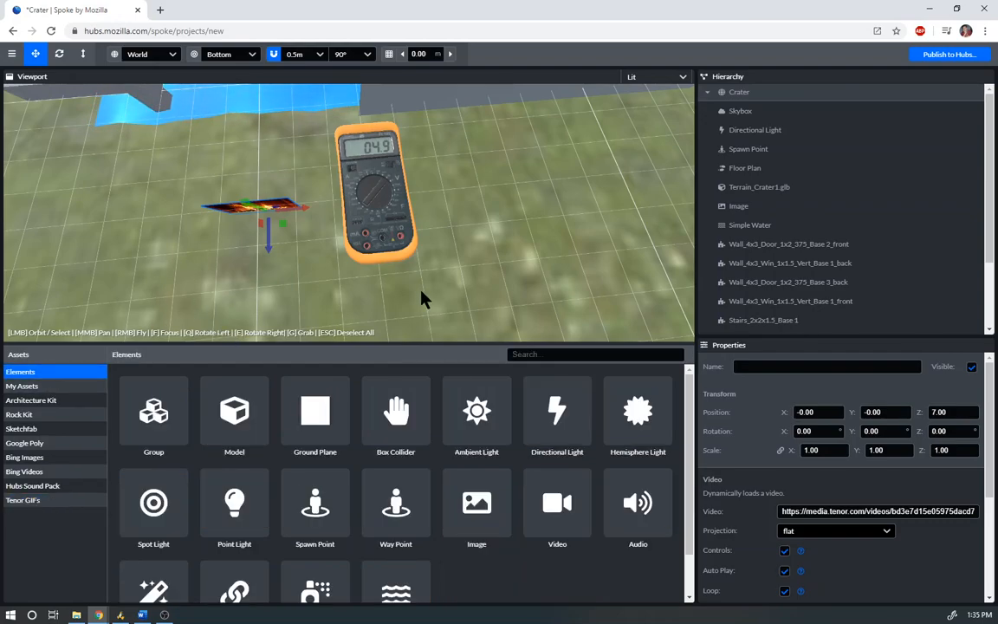
middle_drag(352, 265, 379, 235)
drag(379, 235, 388, 203)
middle_drag(389, 234, 429, 278)
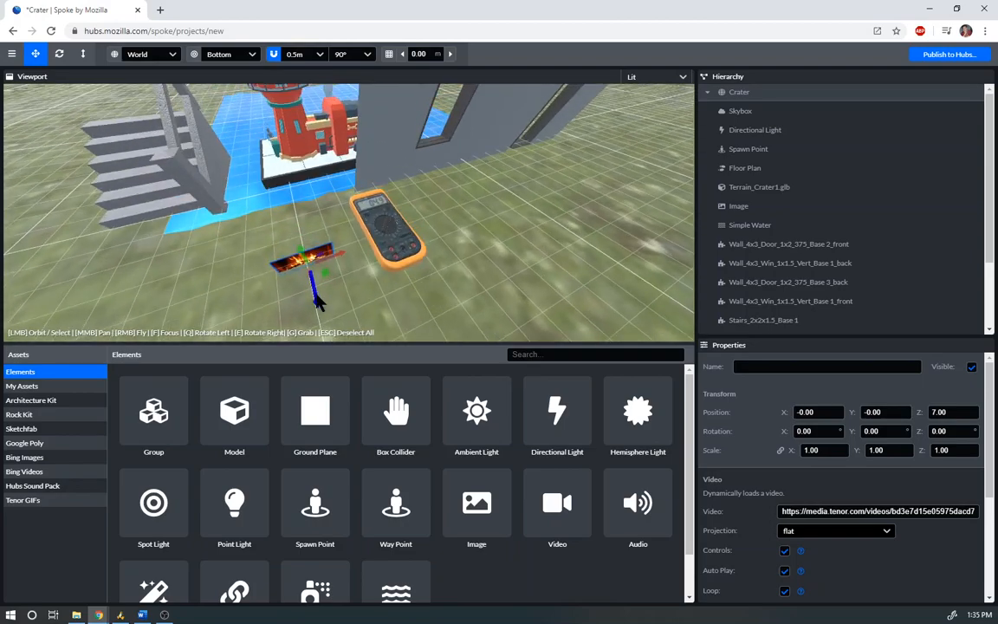
drag(315, 295, 274, 147)
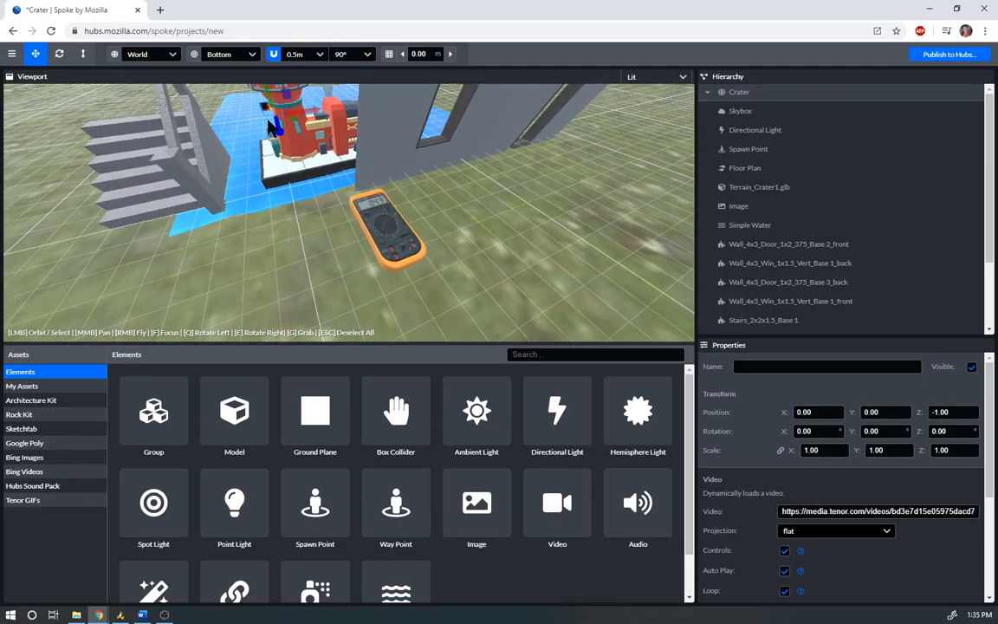
- Raise the fireplace GIF to about Y 1.275 so it stands above the water, and view it up close
mouse_move(119, 245)
right_down()
mouse_move(130, 303)
mouse_move(119, 245)
right_up()
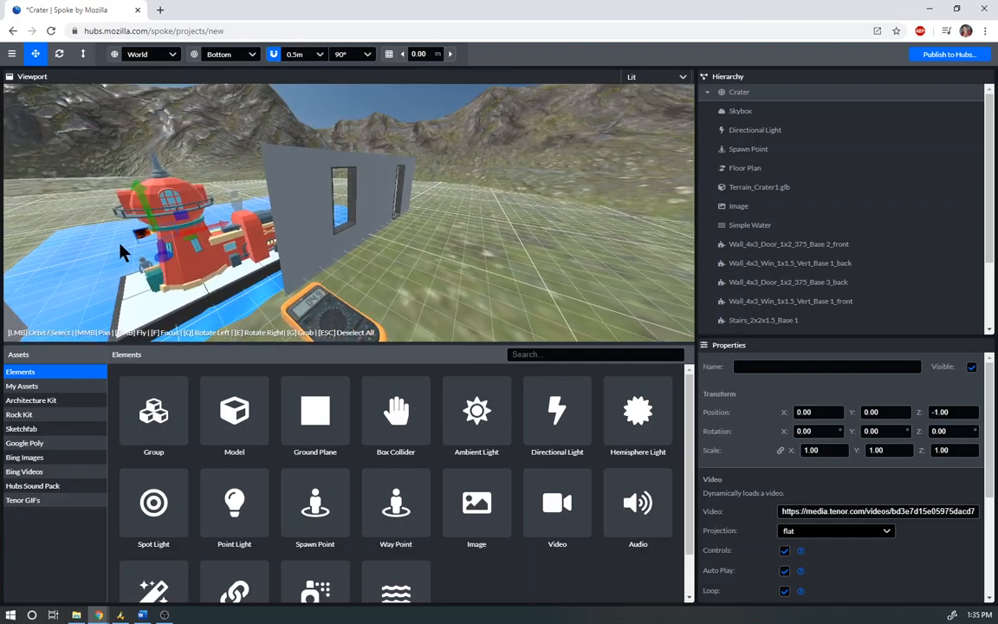
drag(120, 245, 220, 255)
middle_drag(221, 255, 284, 305)
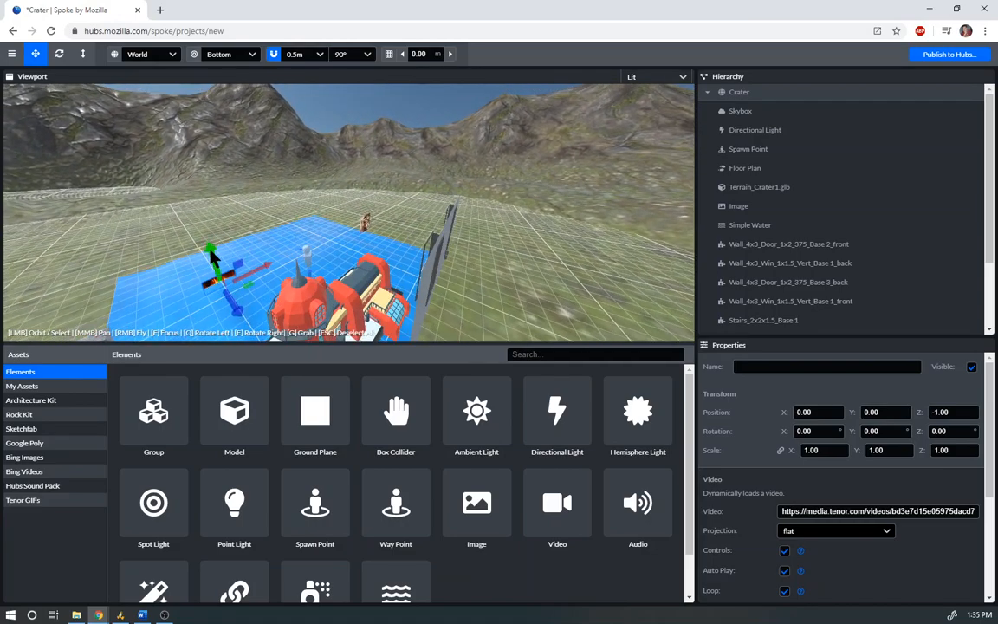
drag(212, 251, 202, 223)
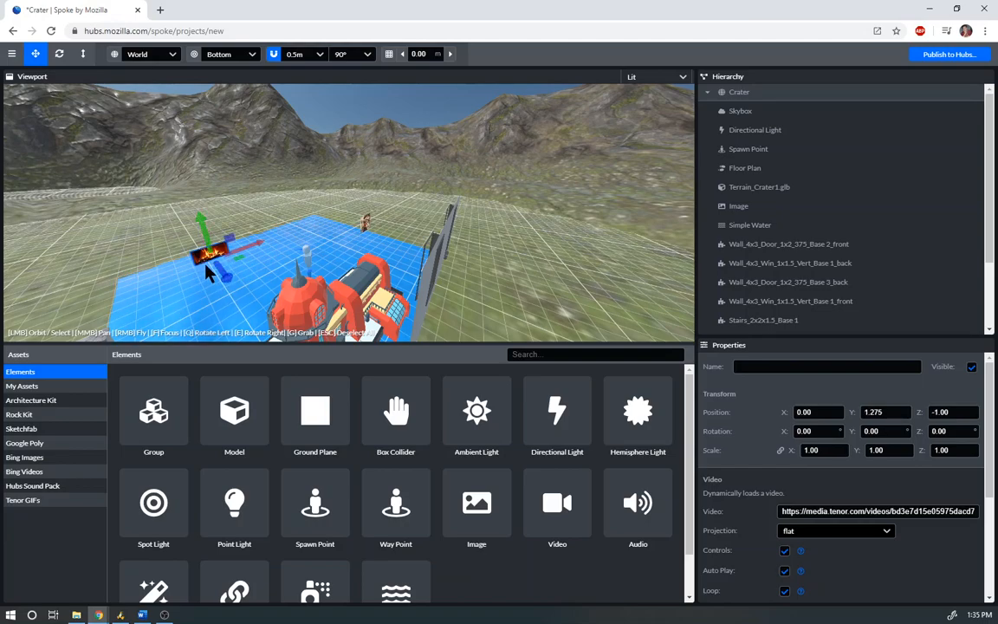
scroll(208, 271, up, 3)
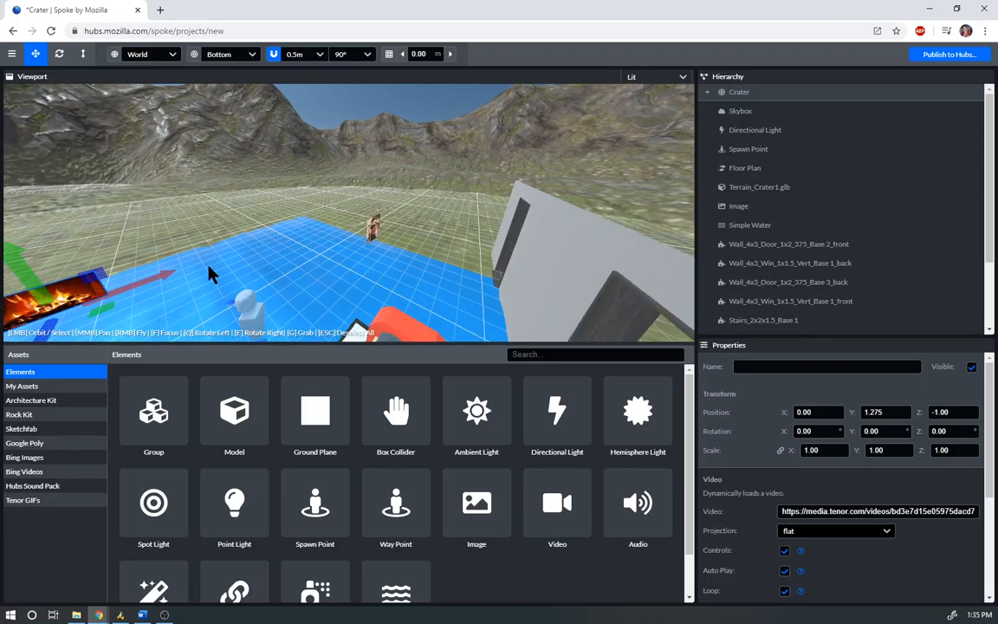
right_drag(177, 253, 159, 238)
middle_drag(158, 238, 352, 206)
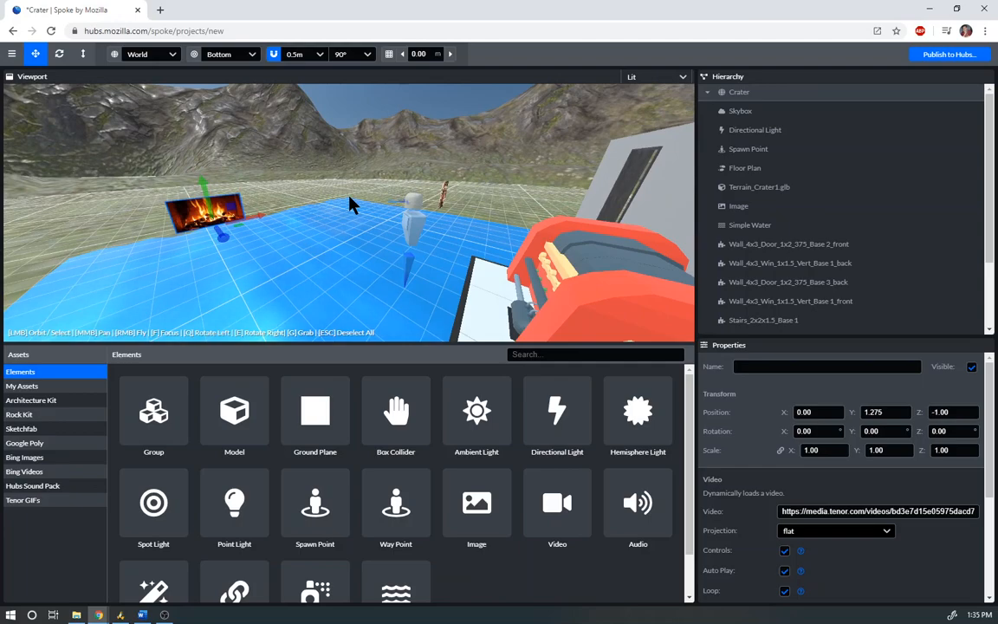
scroll(216, 210, up, 1)
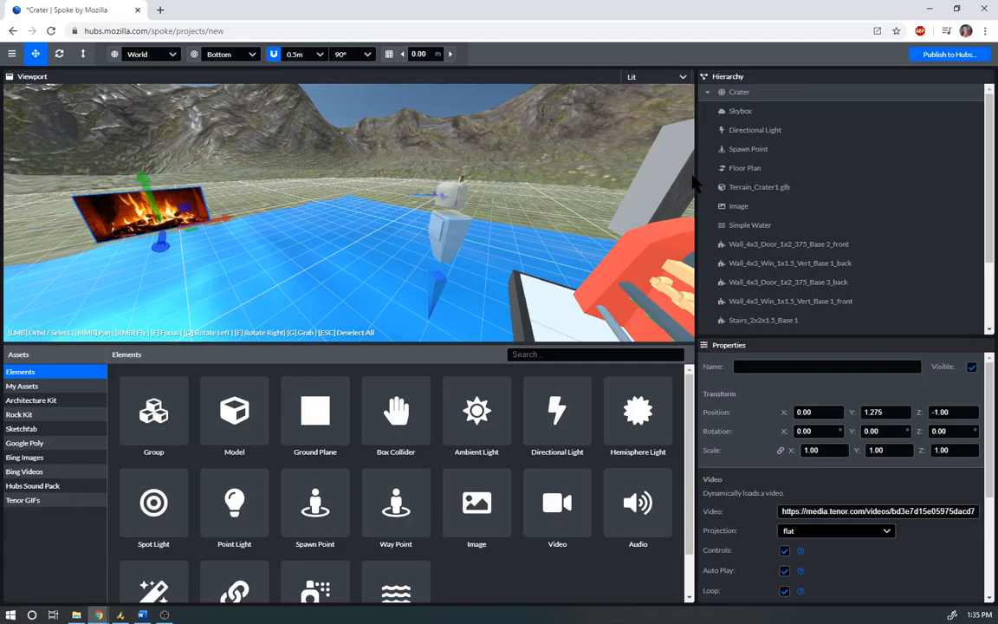
- Begin publishing the scene to Hubs, save the project as "447 Example" and check the multimeter's model attribution
click(964, 55)
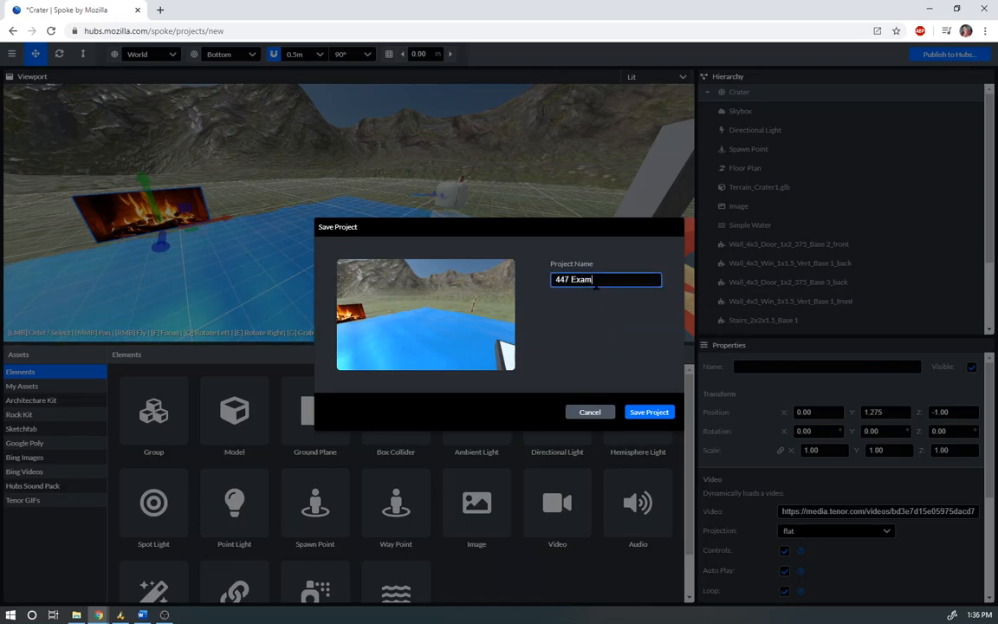
click(643, 413)
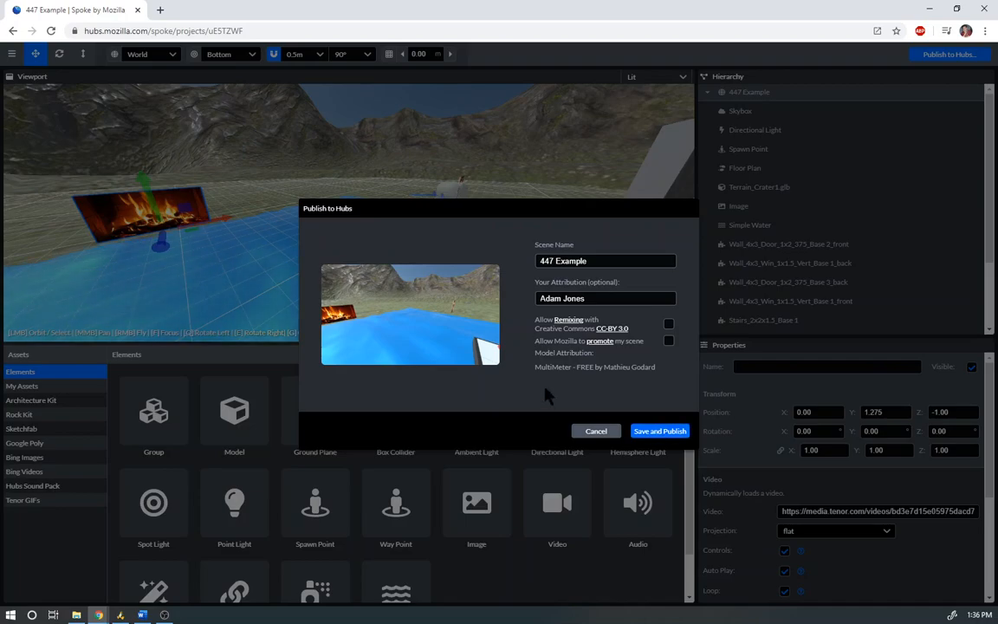
drag(599, 364, 650, 370)
click(646, 371)
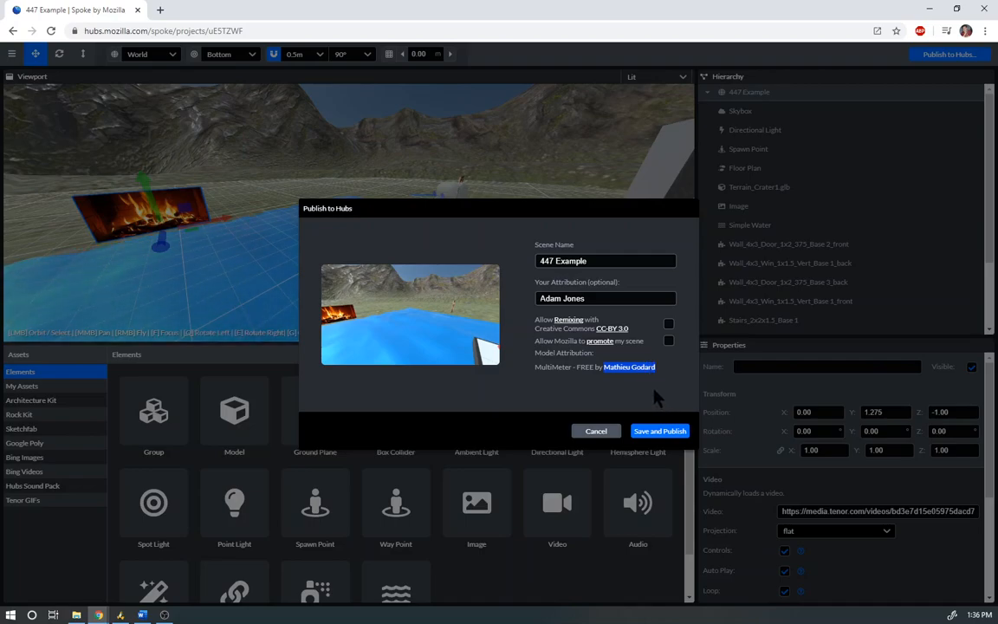
click(655, 396)
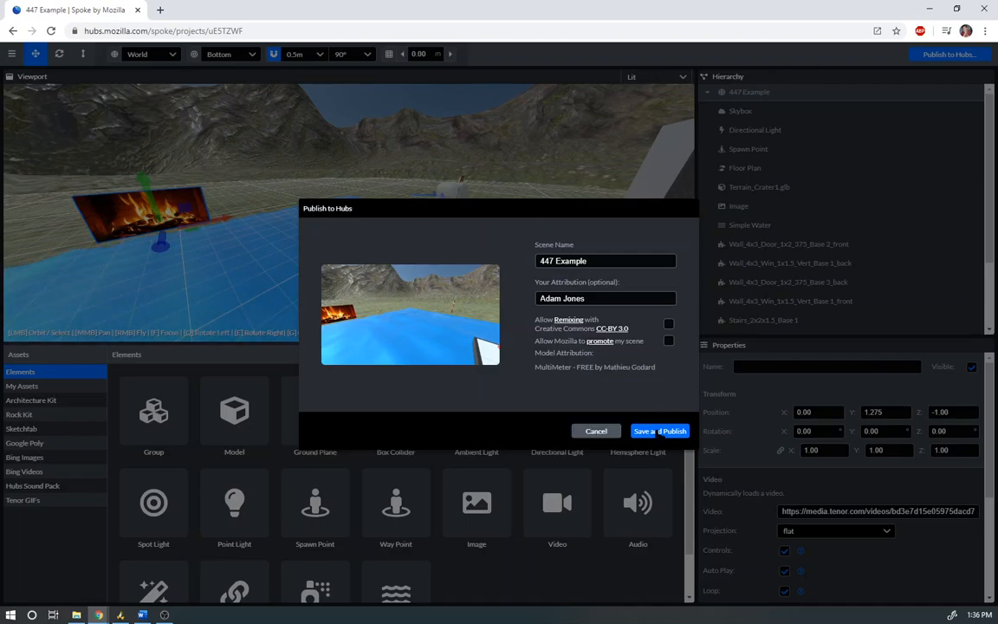
- Save and publish the 447 Example scene to Hubs and open the published scene
click(658, 431)
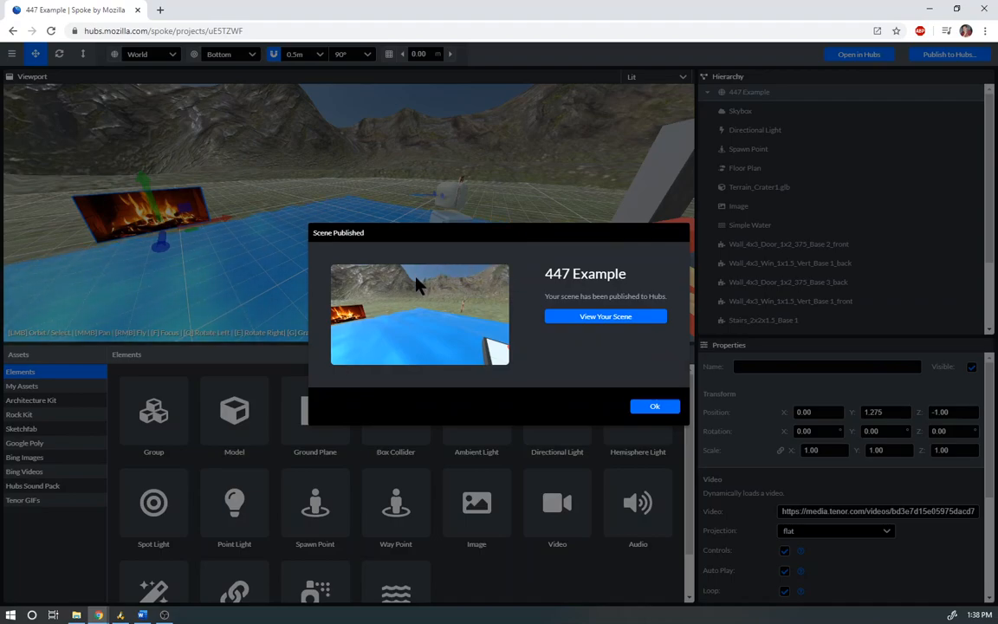
click(612, 317)
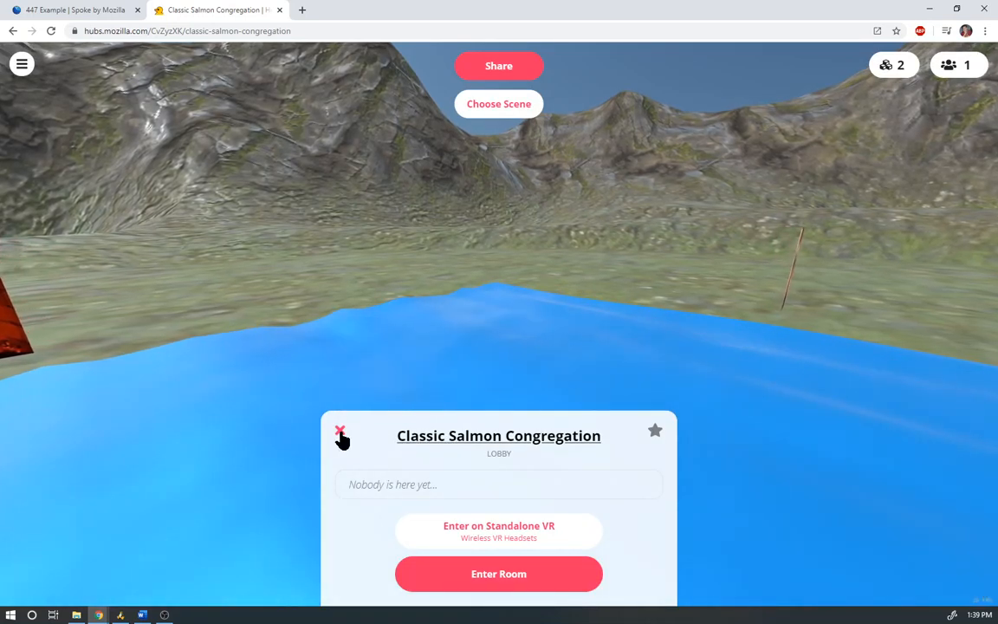
- Enter the scene's room on screen with the microphone muted
click(490, 574)
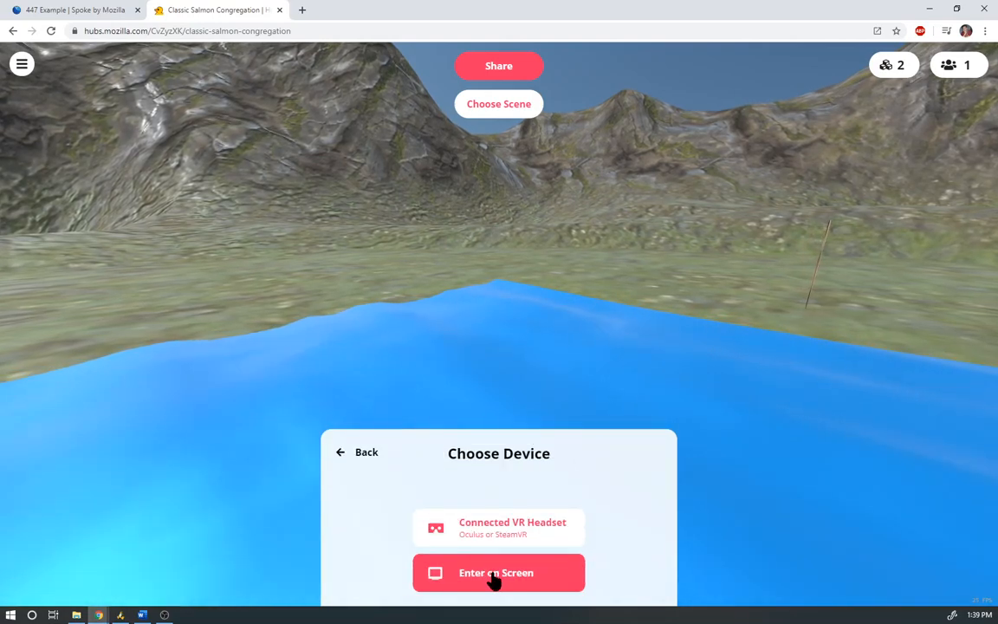
click(492, 576)
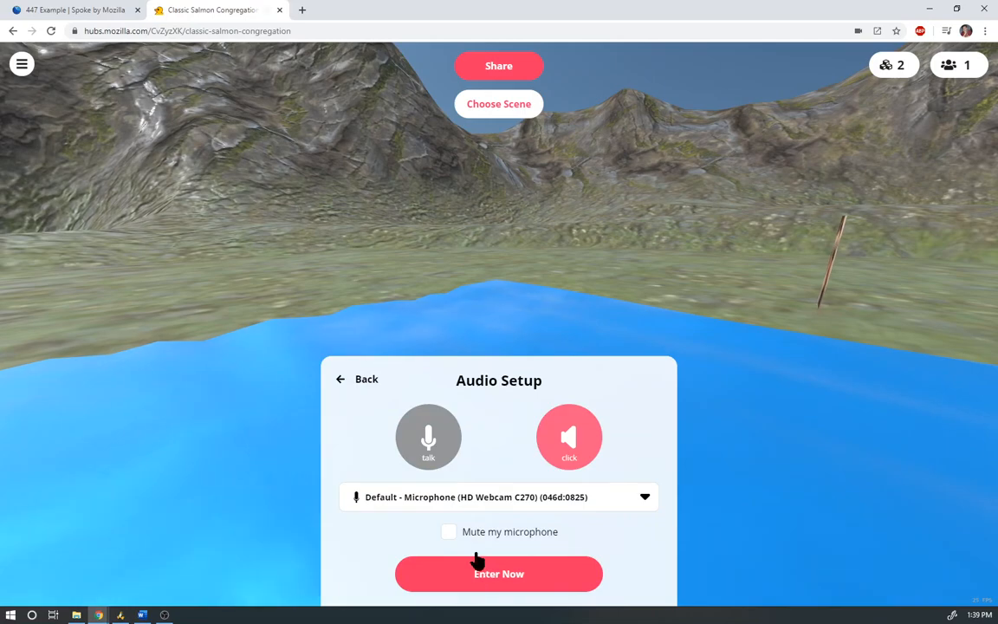
click(450, 534)
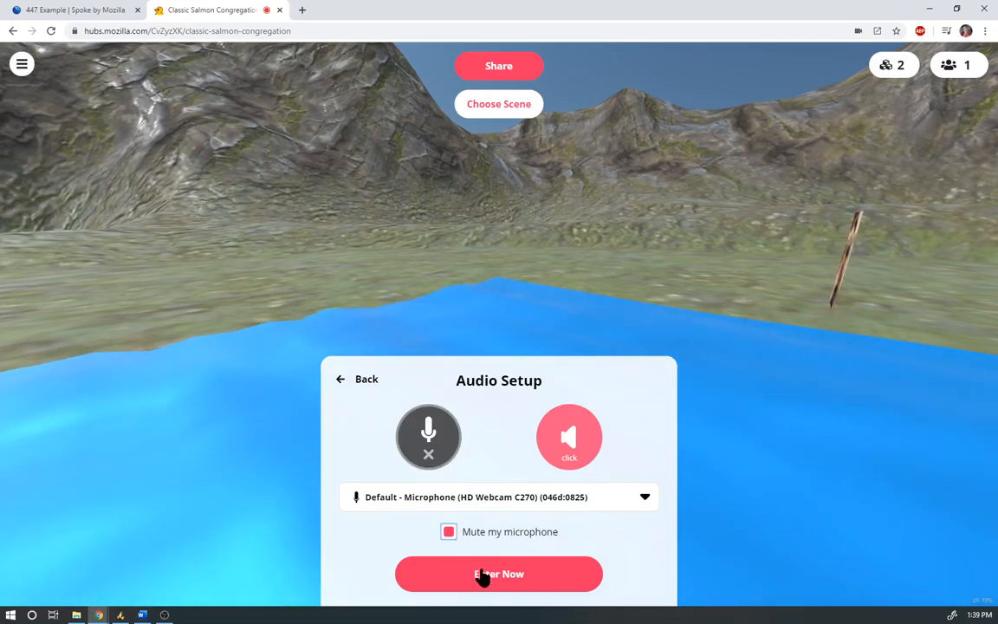
click(495, 575)
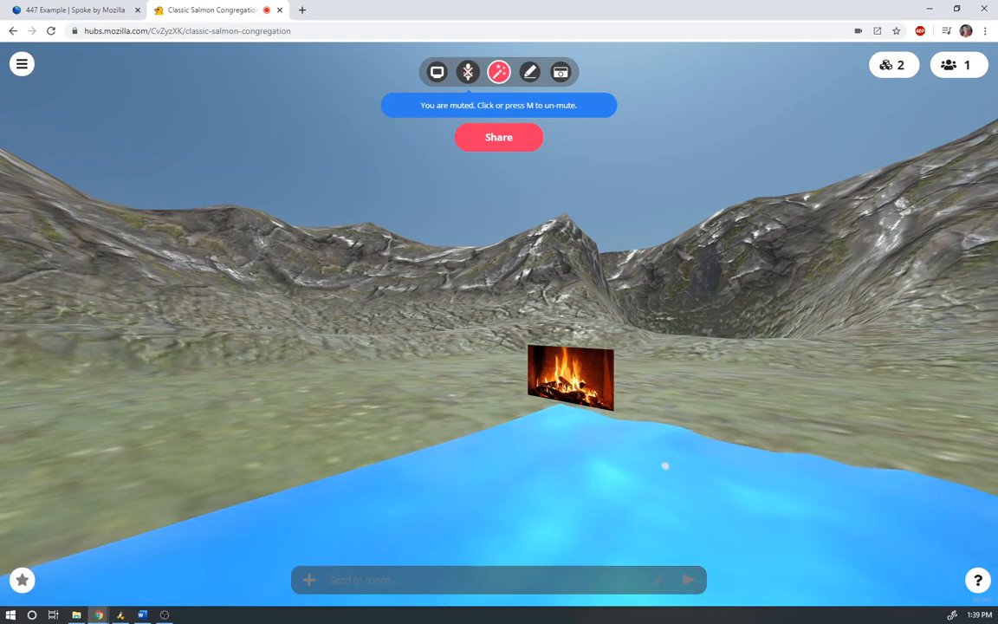
- Walk through the published scene, viewing the water, the portrait image and the walls with the door and window
drag(217, 340, 747, 326)
drag(482, 493, 459, 372)
key(w)
key(d)
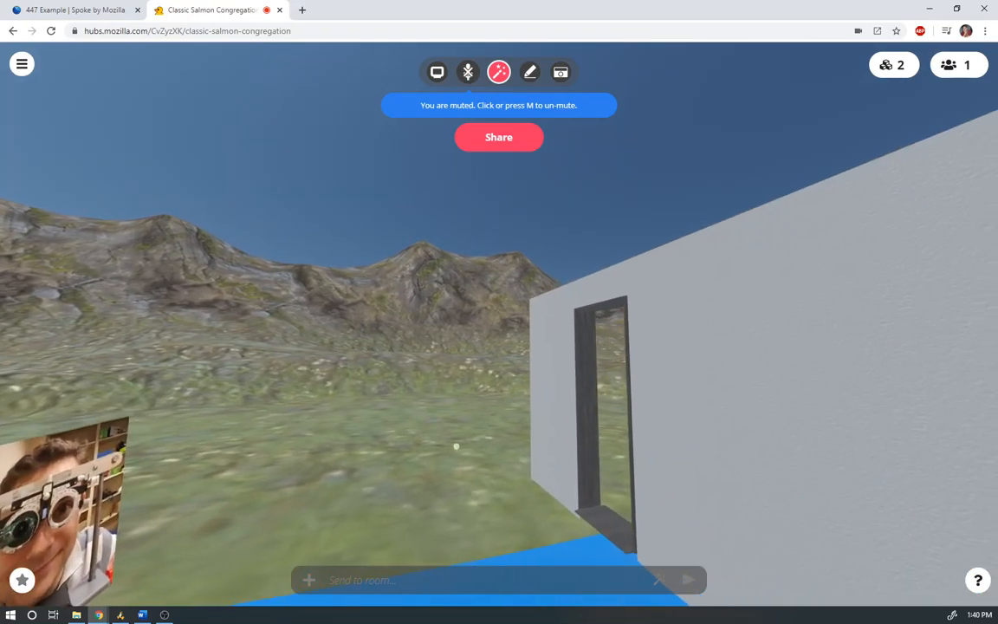
key(w)
drag(710, 413, 996, 400)
key(w)
key(w)
drag(803, 381, 966, 376)
key(a)
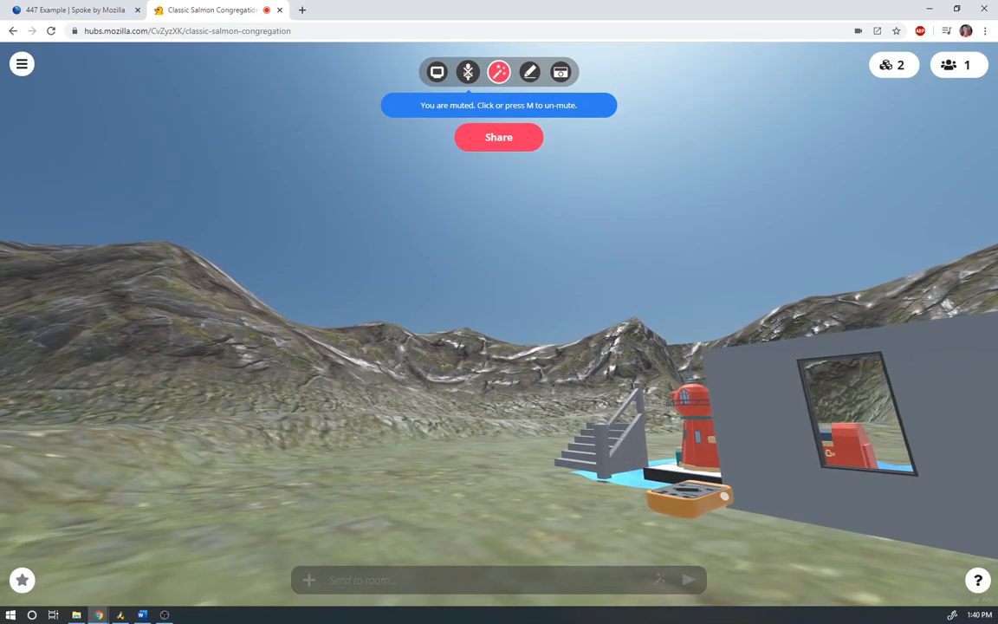
- Walk up to the multimeter and examine it together with the nearby stairs and red tower building
drag(724, 496, 840, 584)
key(w)
drag(628, 426, 661, 453)
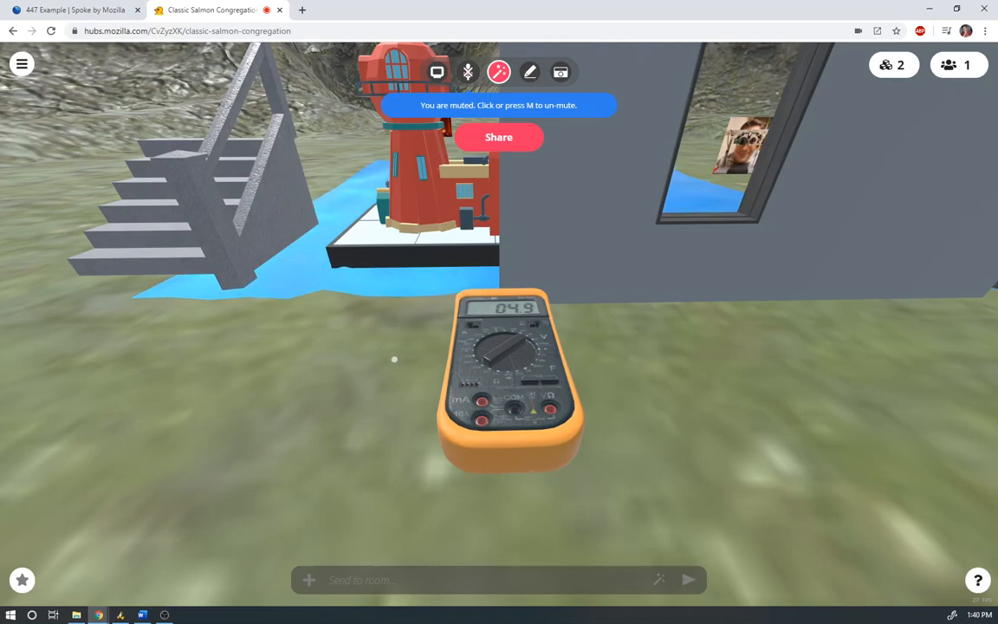
key(a)
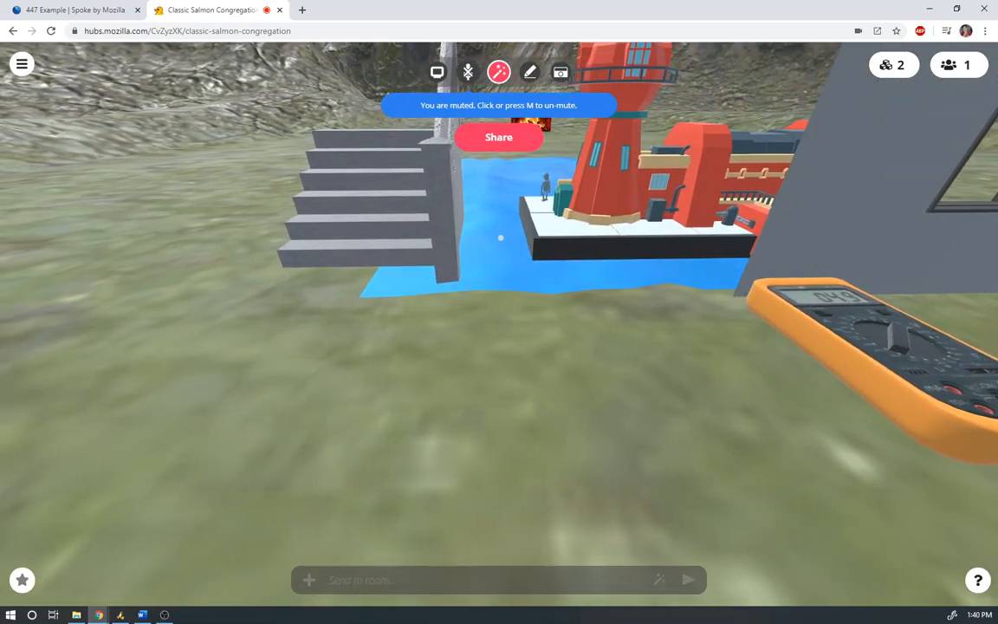
drag(535, 214, 539, 169)
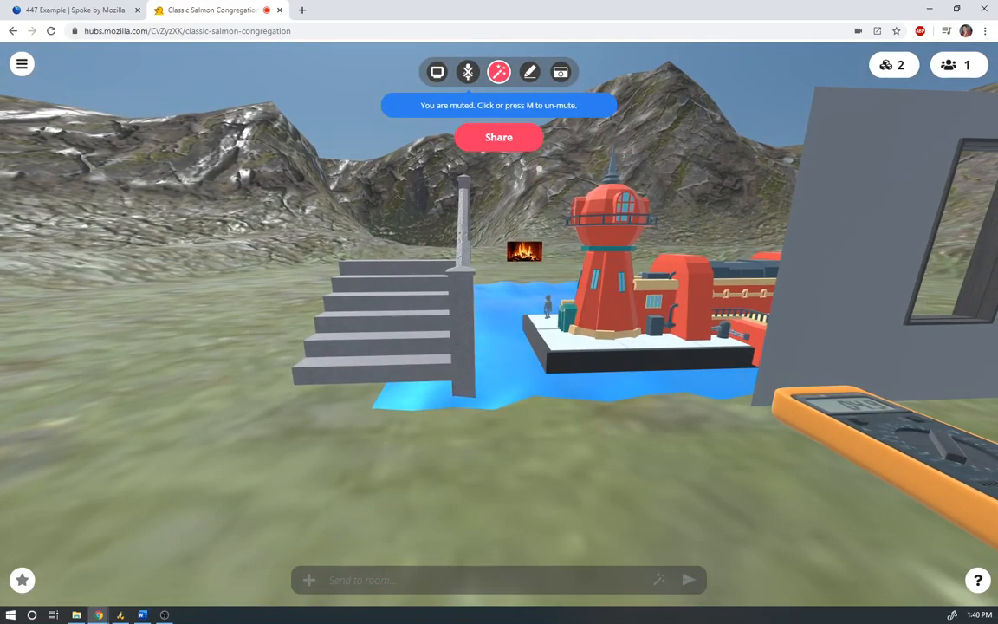
- Walk past the stairs to the fireplace video above the water and pause its playback
key(w)
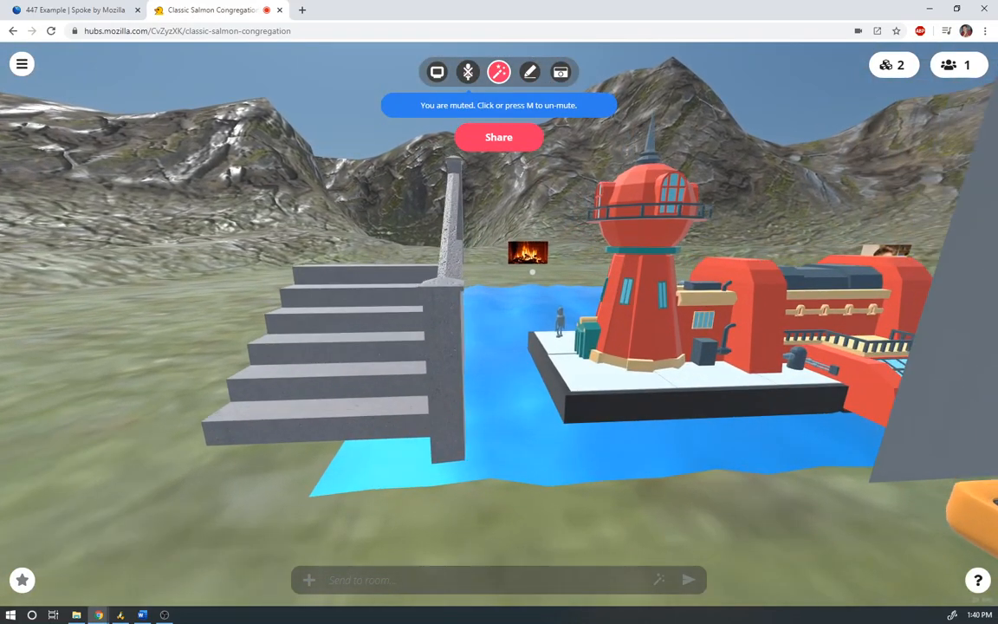
key(w)
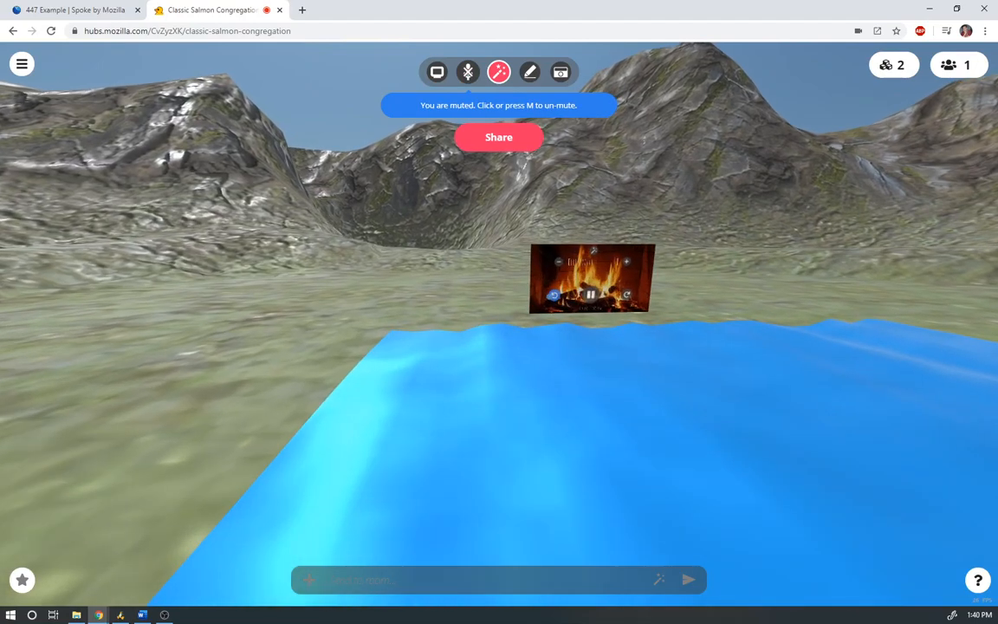
key(d)
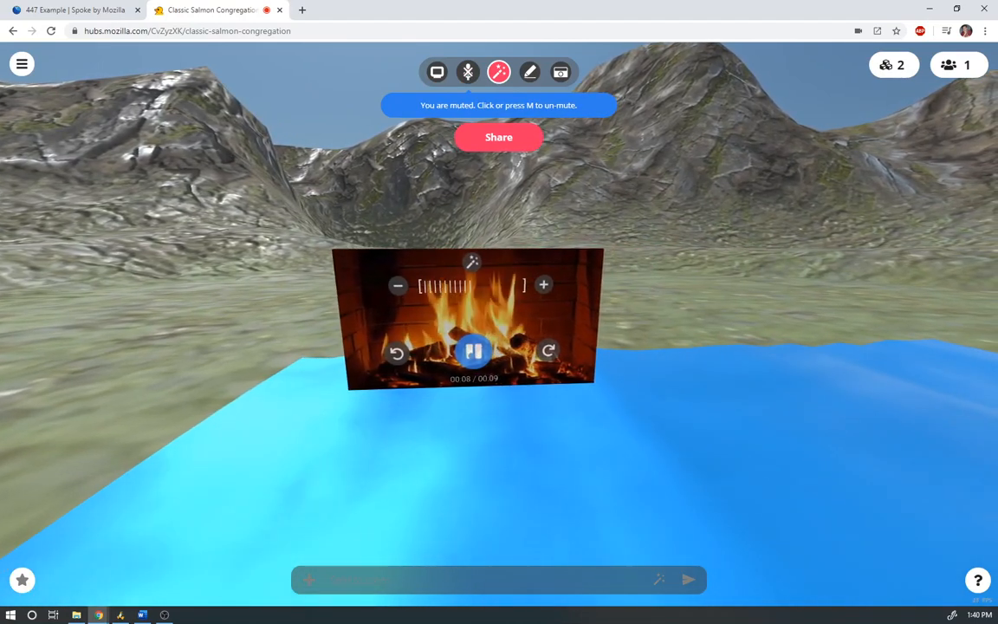
click(476, 351)
mouse_move(464, 299)
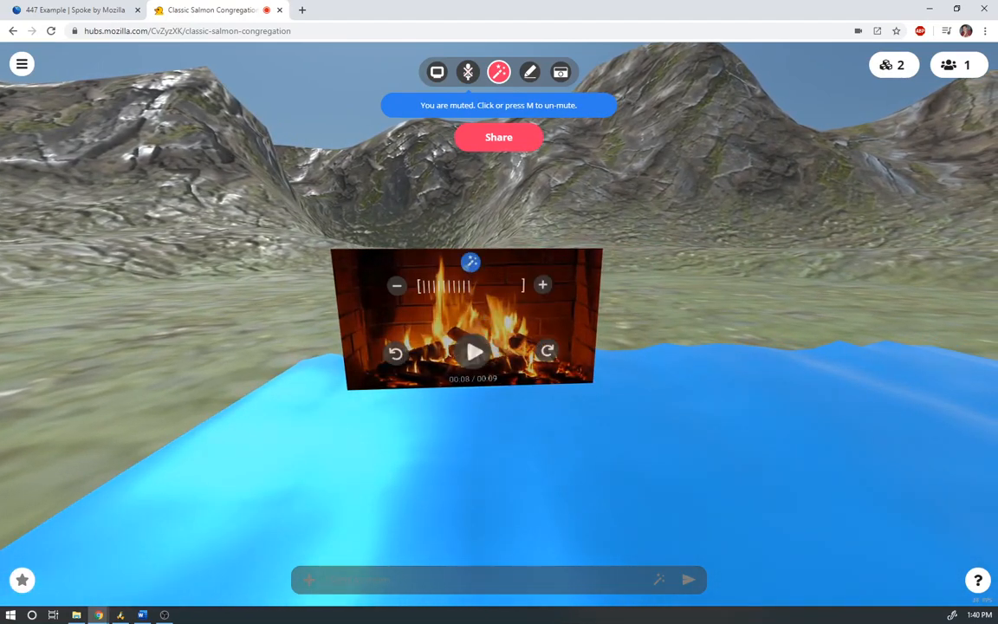
mouse_move(458, 291)
mouse_down()
mouse_move(522, 292)
mouse_move(455, 297)
mouse_up()
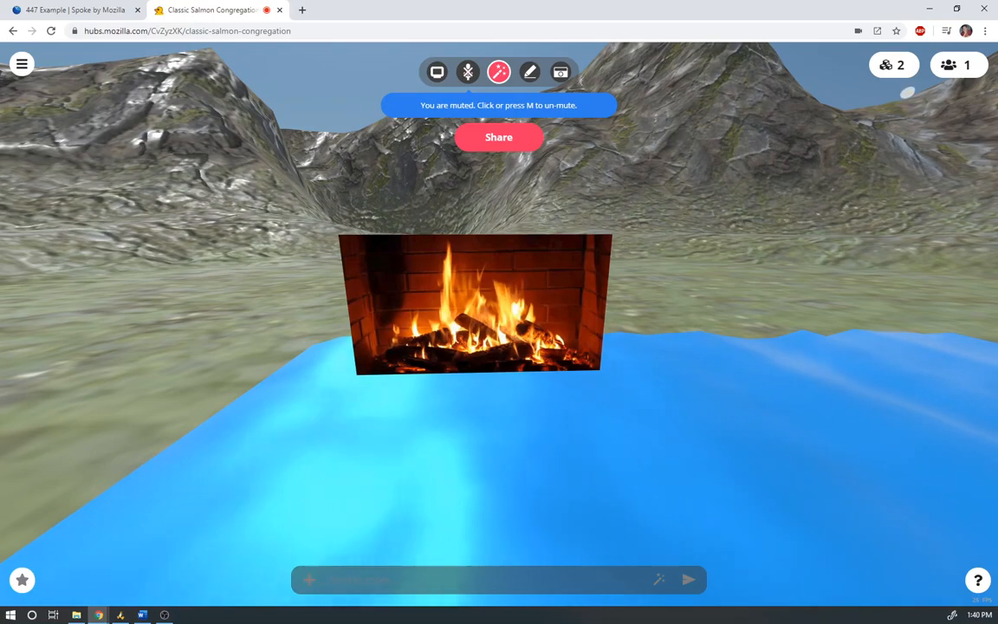
- Preview the fireplace video and portrait image from the room's object list, and go to the portrait image
click(900, 69)
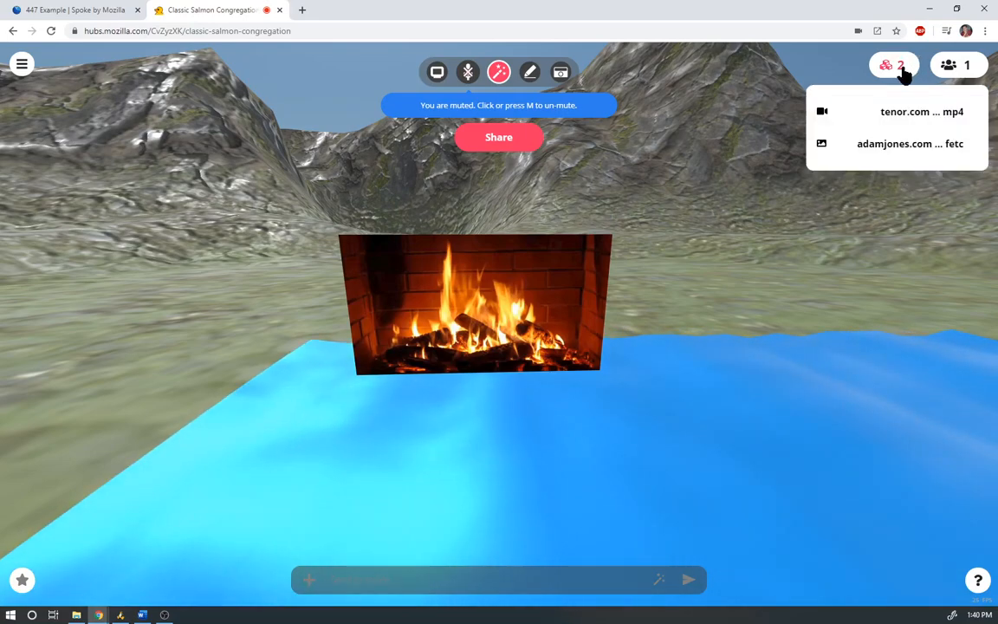
mouse_move(856, 124)
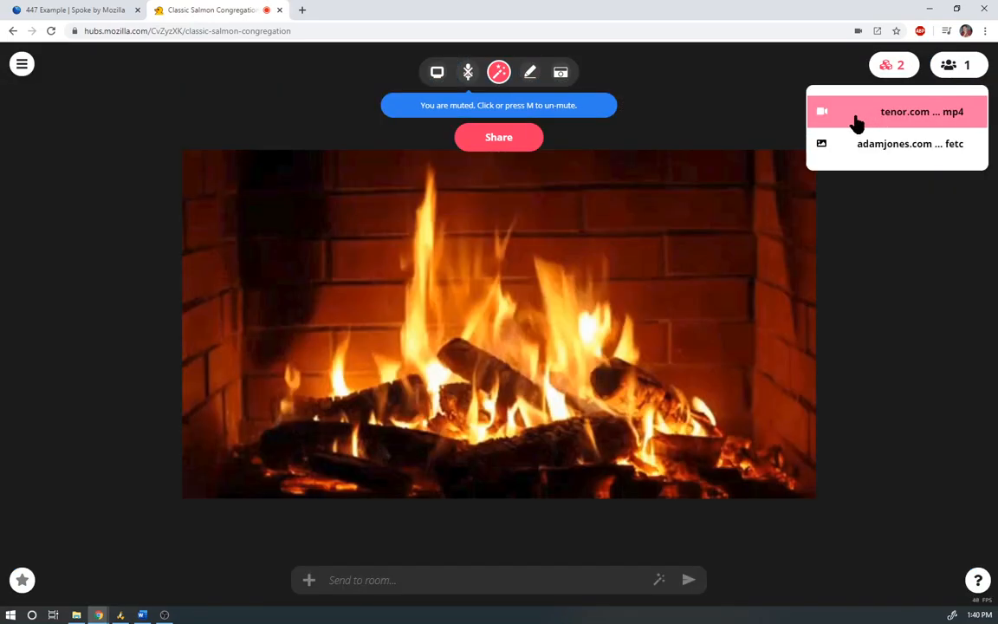
mouse_move(895, 153)
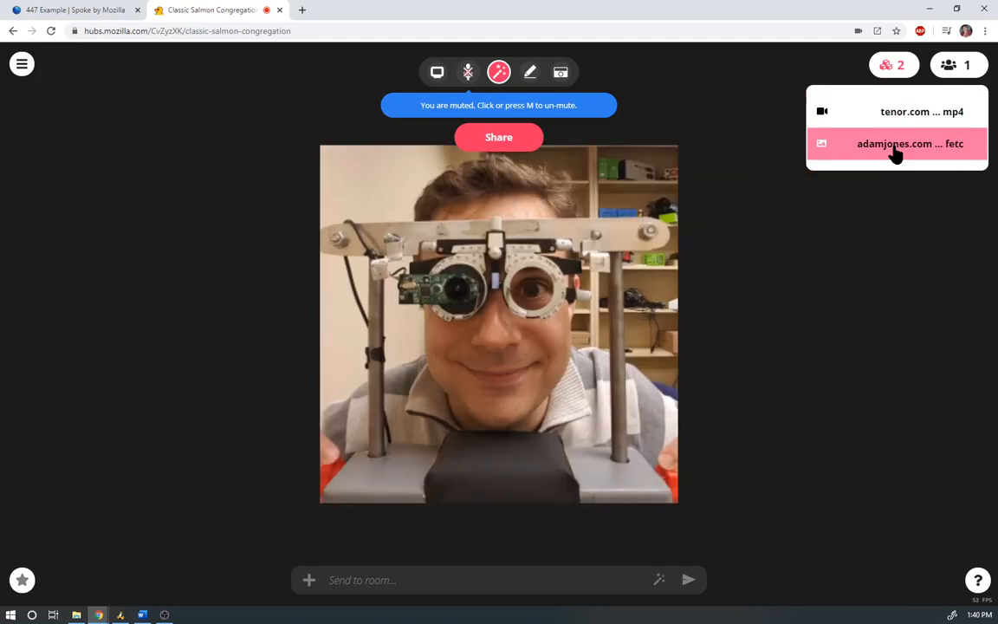
click(888, 149)
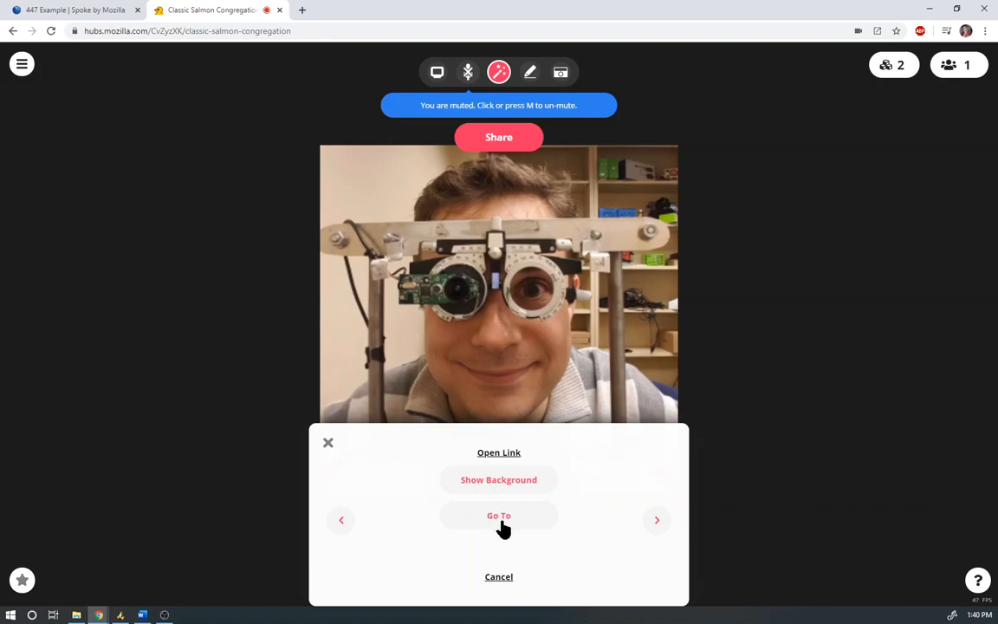
click(657, 521)
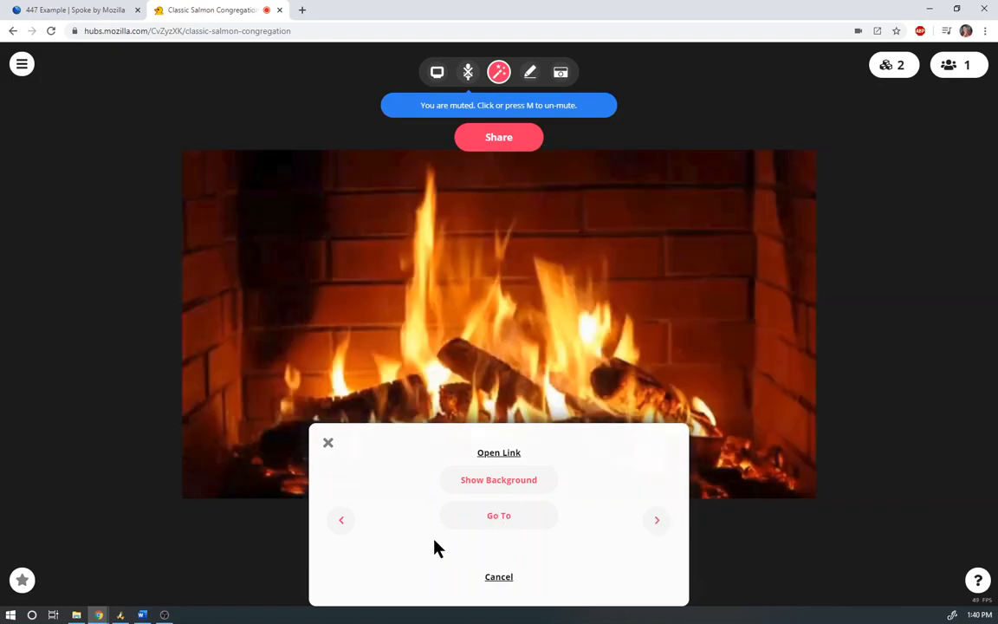
click(352, 524)
click(493, 516)
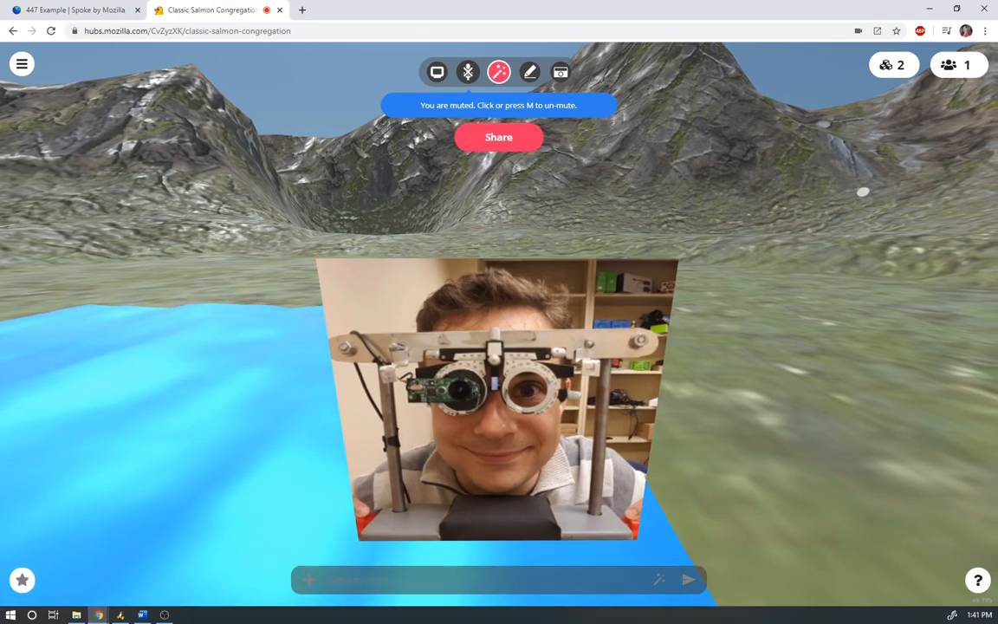
- Check the list of people in the room and inspect the fireplace video's object options without changing anything
click(953, 68)
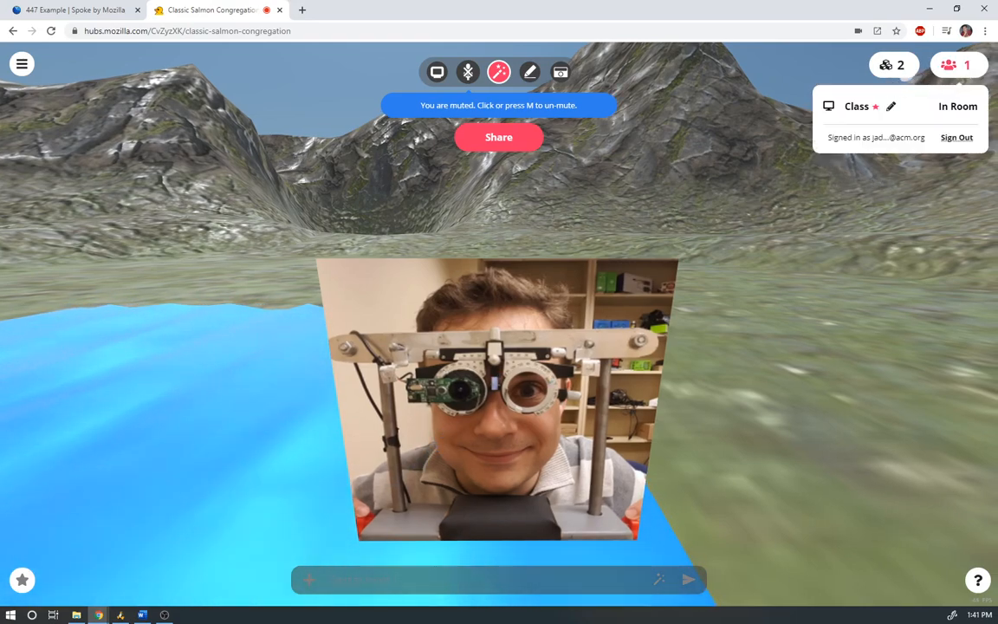
click(894, 66)
click(904, 109)
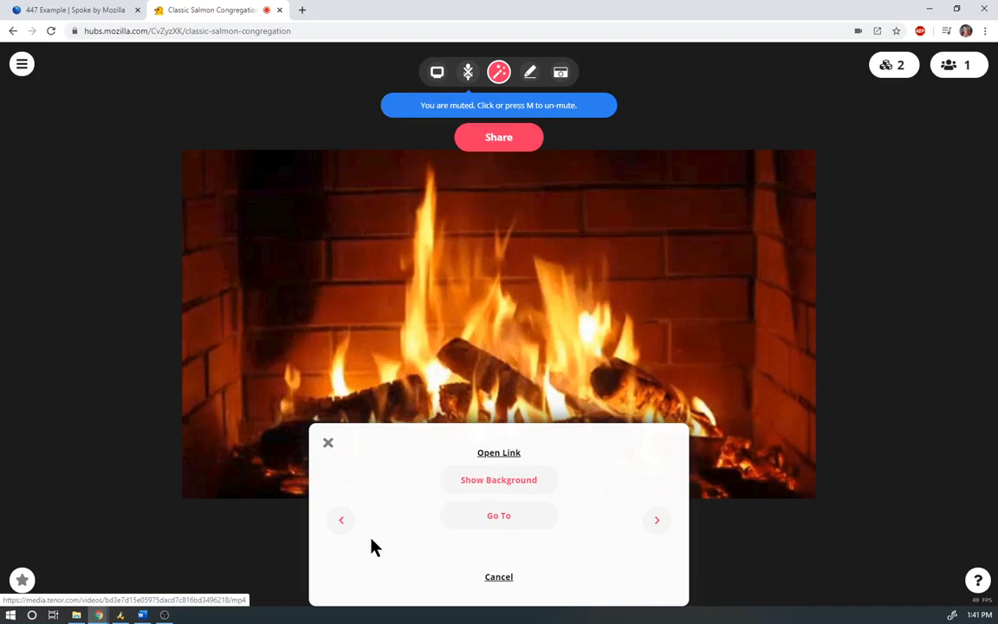
click(500, 578)
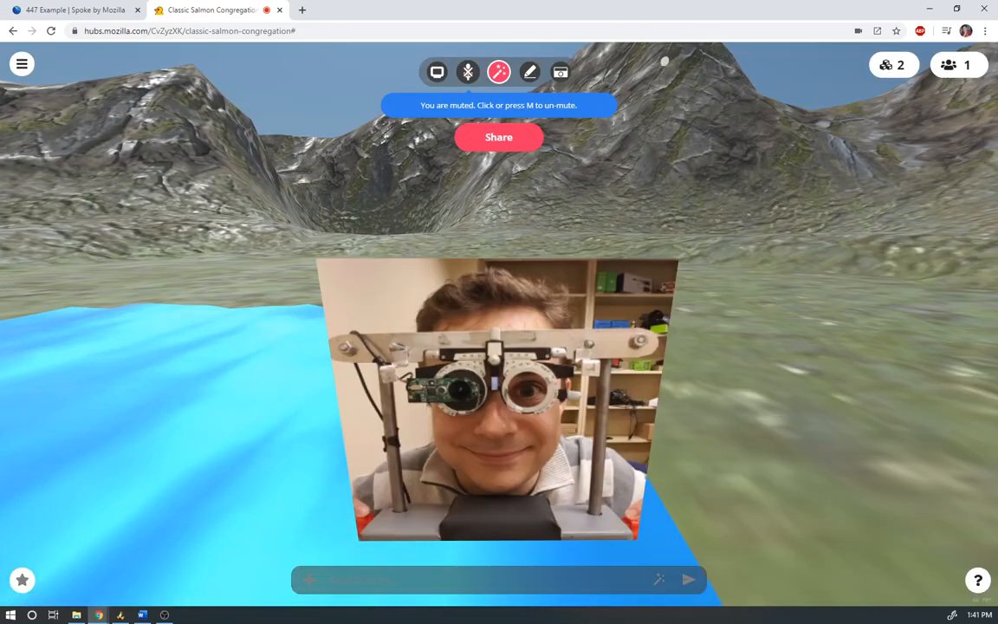
- Add the featured Piano model from Google Poly to the room and walk over to it beside the portrait image
click(499, 72)
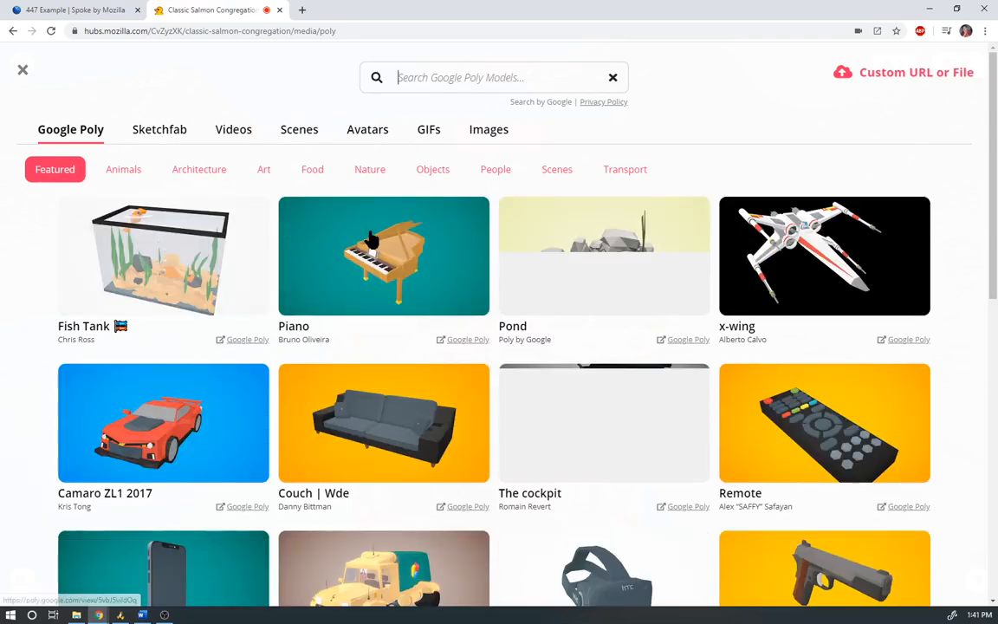
click(369, 230)
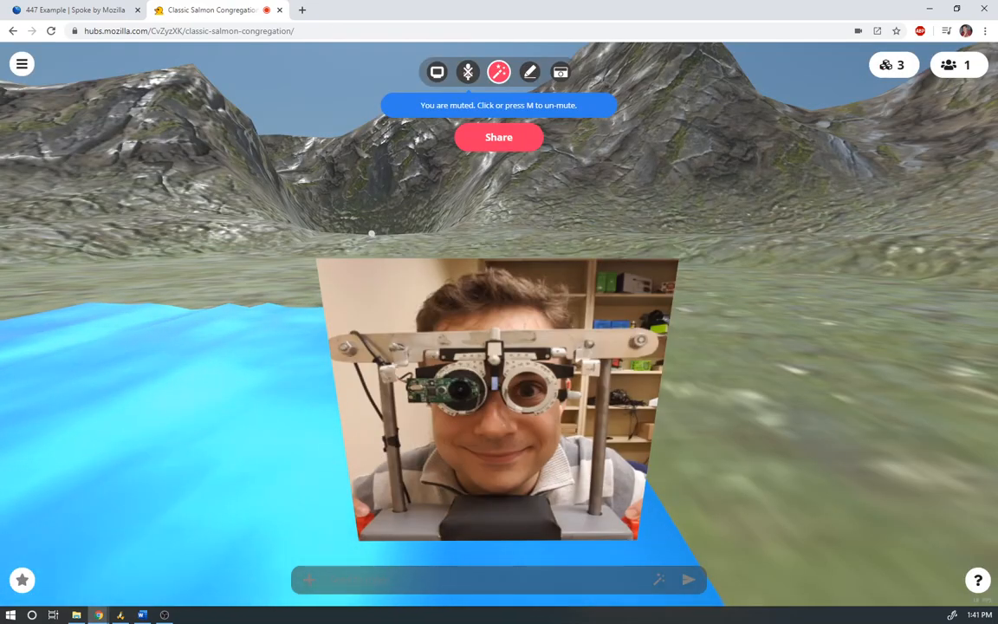
key(a)
key(a)
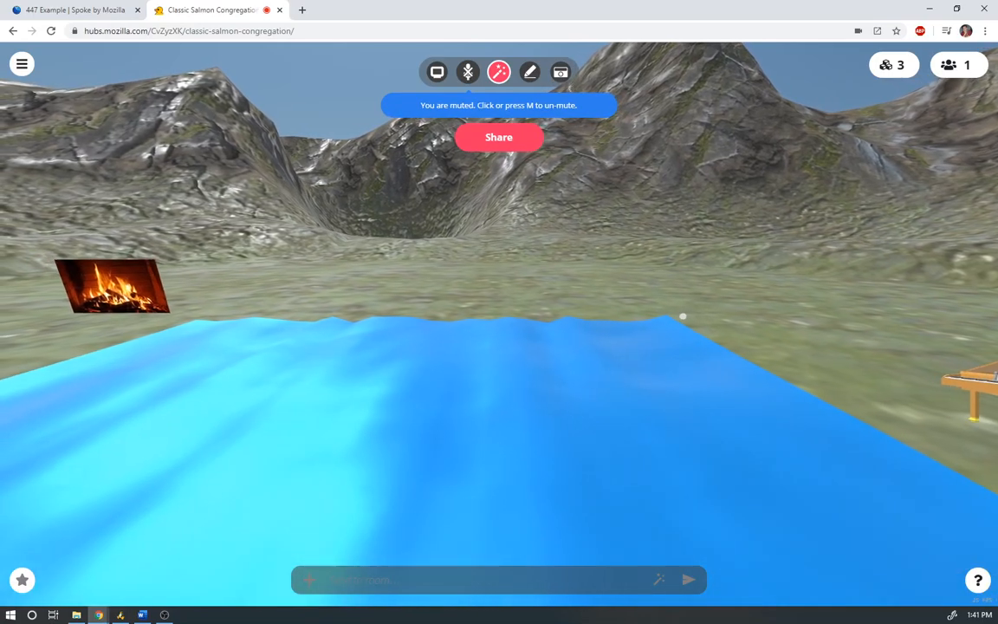
drag(815, 348, 934, 315)
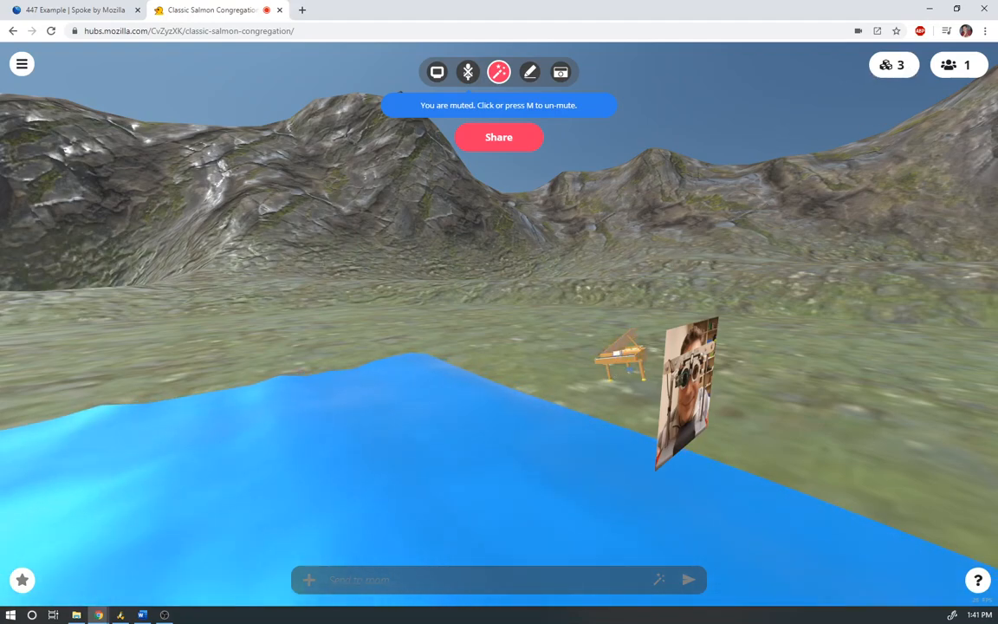
key(w)
key(w)
drag(857, 412, 832, 370)
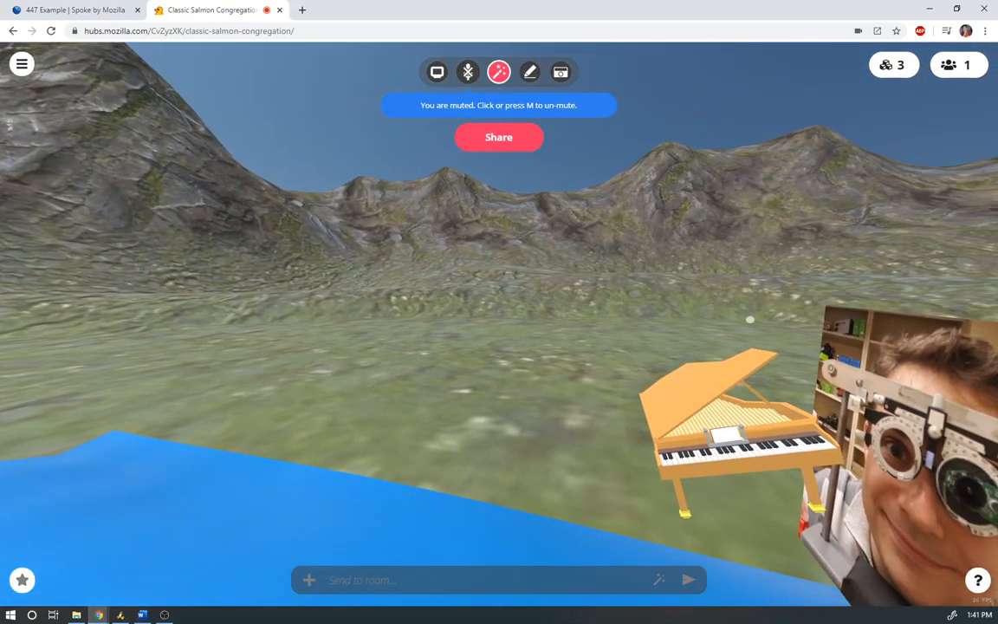
- Inspect the piano from the room's object list, remove it from the room, and go to the fireplace video
click(896, 69)
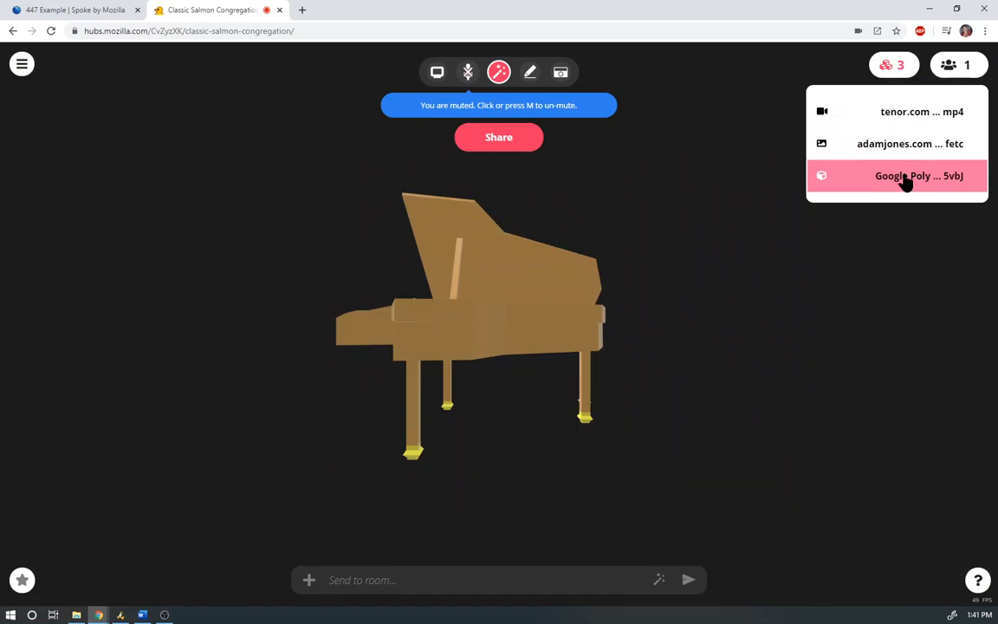
click(904, 172)
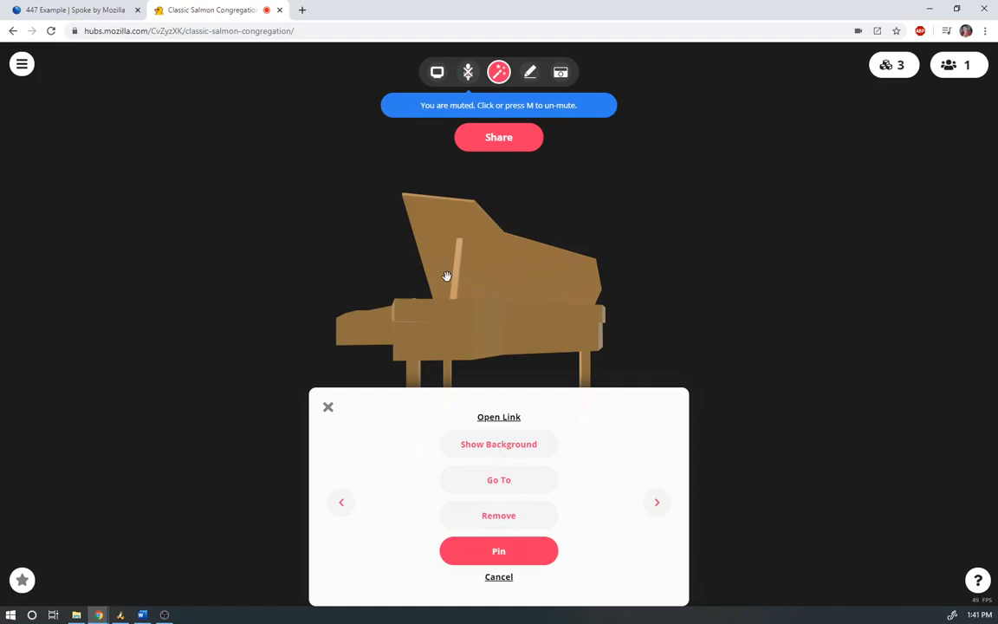
drag(536, 283, 603, 331)
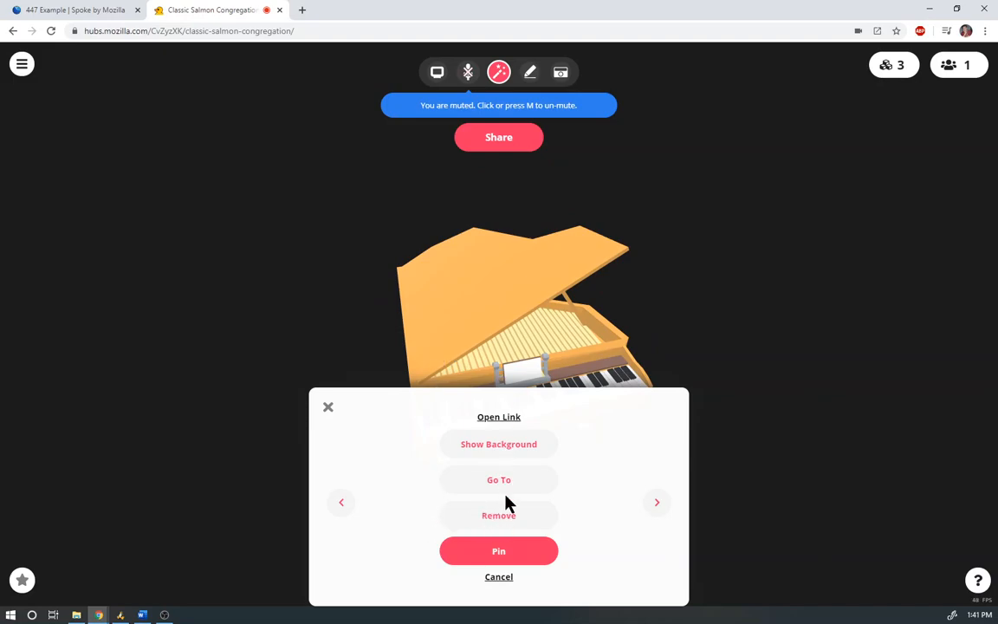
click(500, 516)
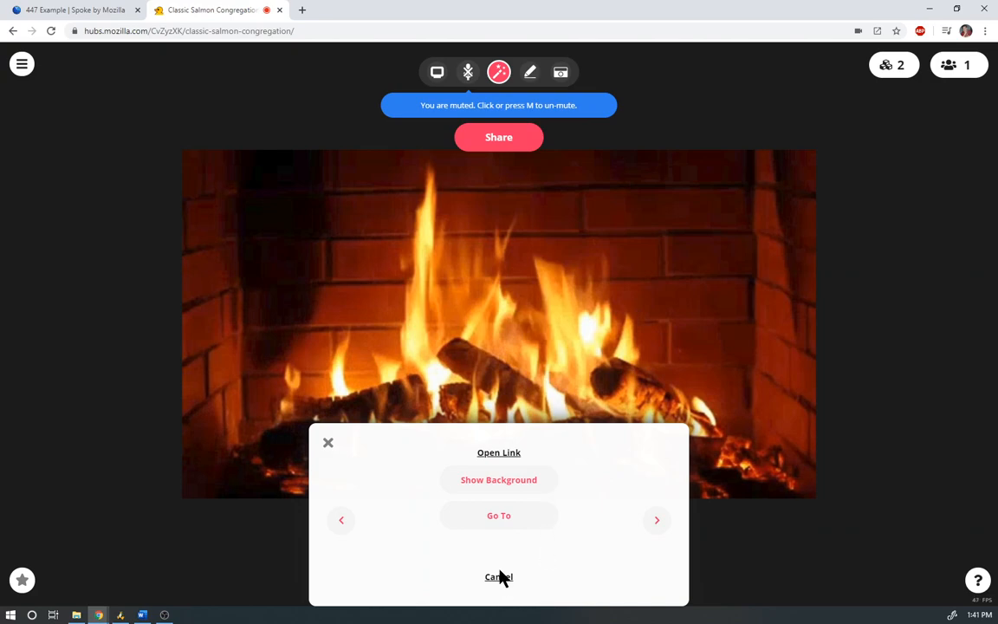
click(500, 517)
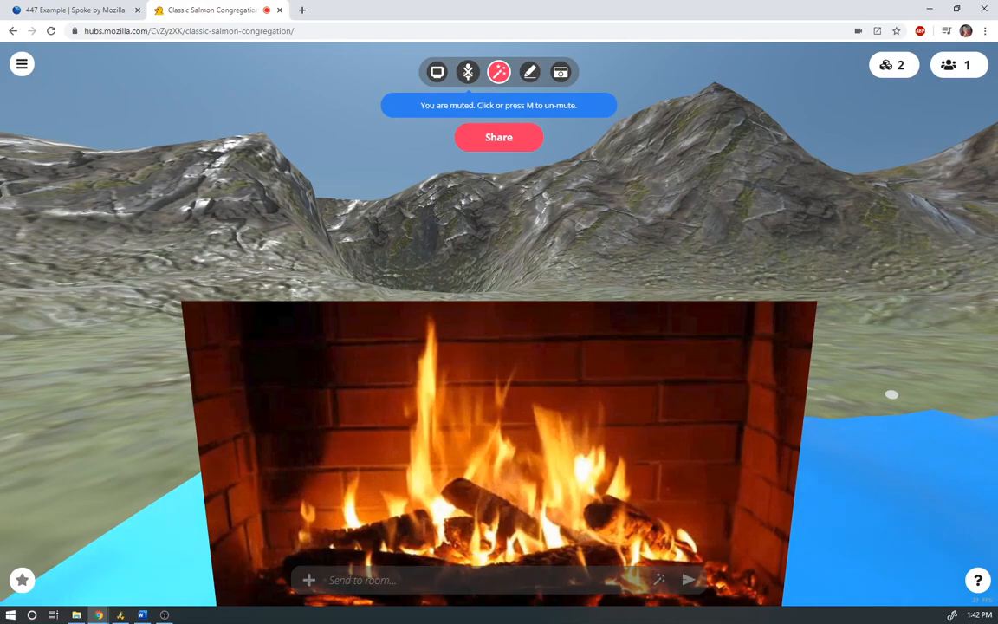
- Back away from the fireplace video, turn toward the red building and staircase, and move along to view the wall with the doorway
key(s)
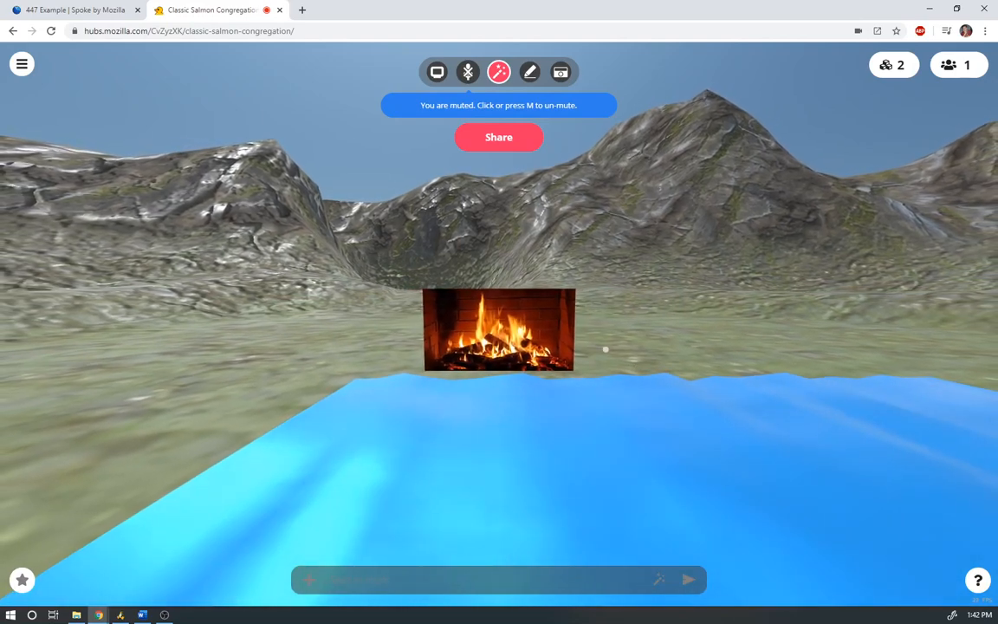
mouse_move(516, 350)
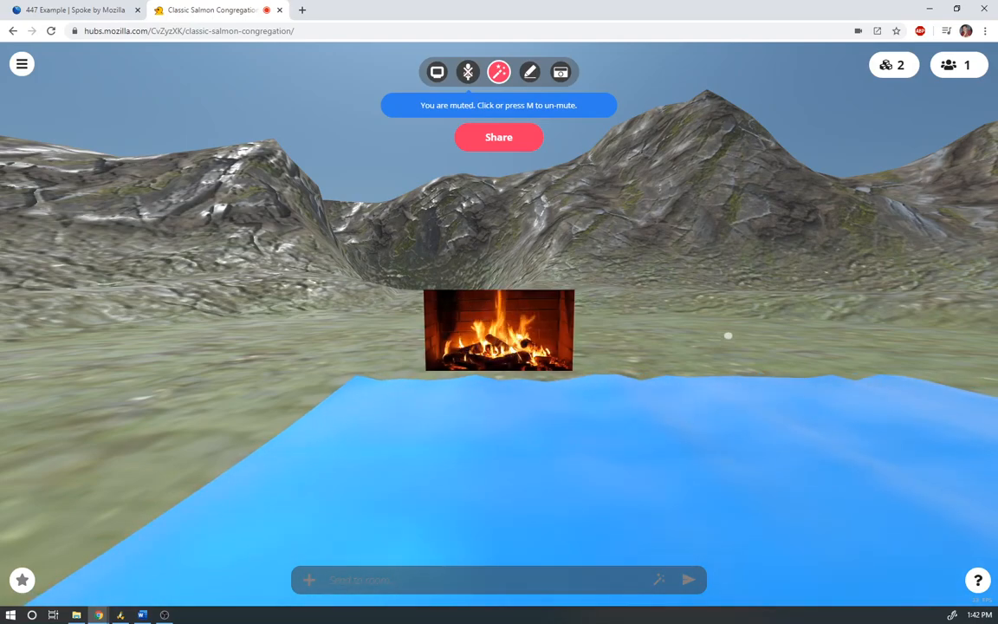
drag(807, 316, 783, 309)
drag(688, 320, 804, 308)
drag(586, 323, 837, 316)
drag(610, 366, 887, 381)
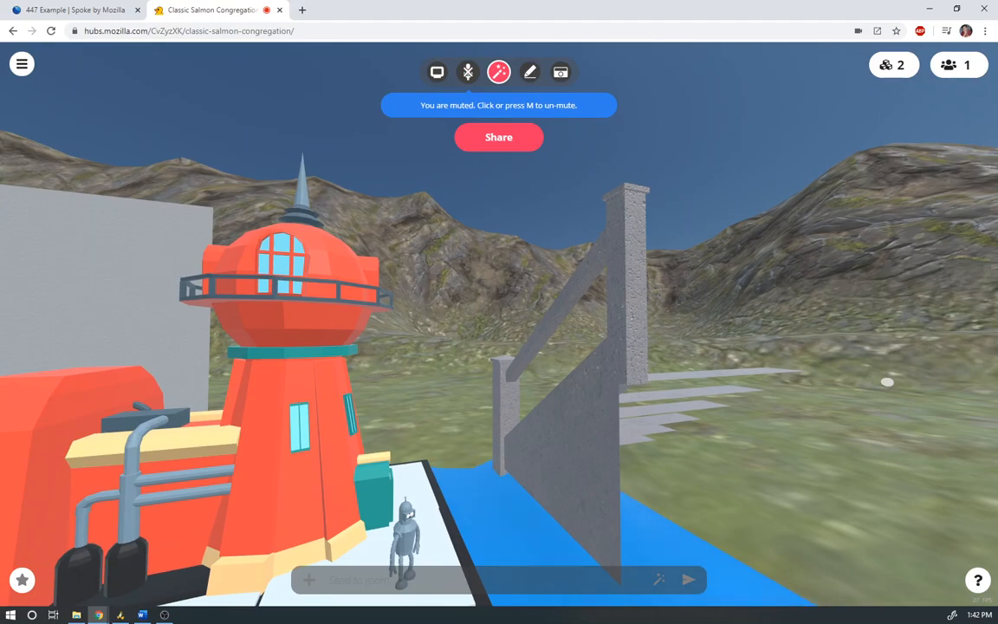
key(a)
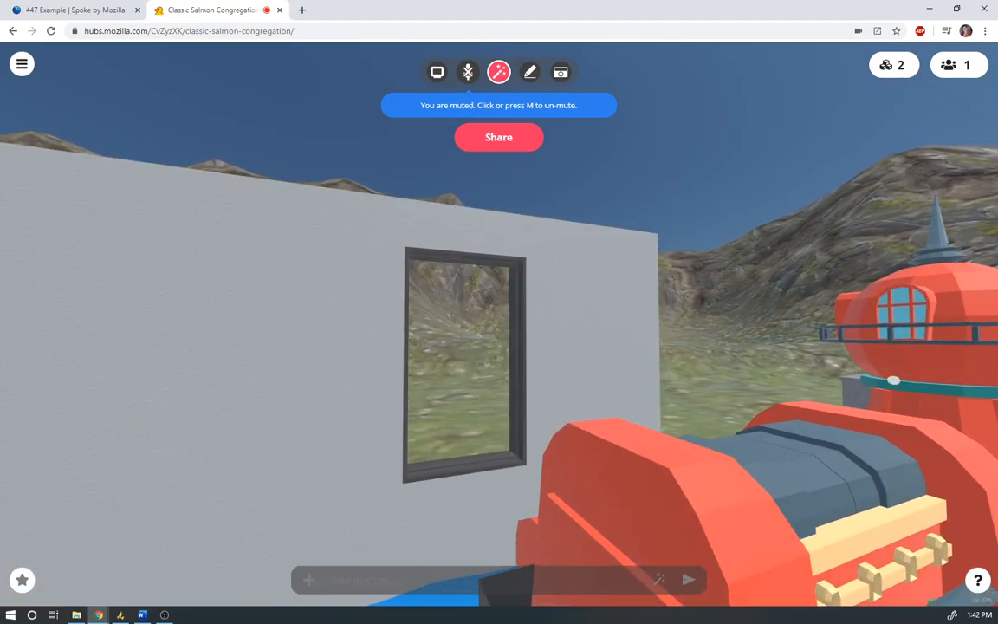
key(a)
key(s)
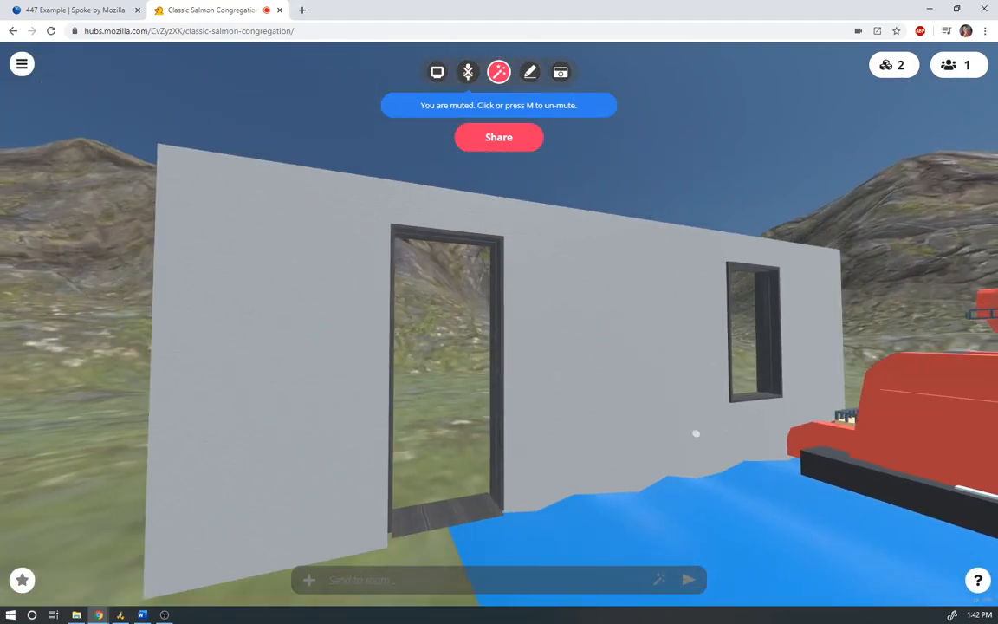
- Turn to view the portrait image and fireplace video across the water, and back away to the far side of the wall
key(e)
key(e)
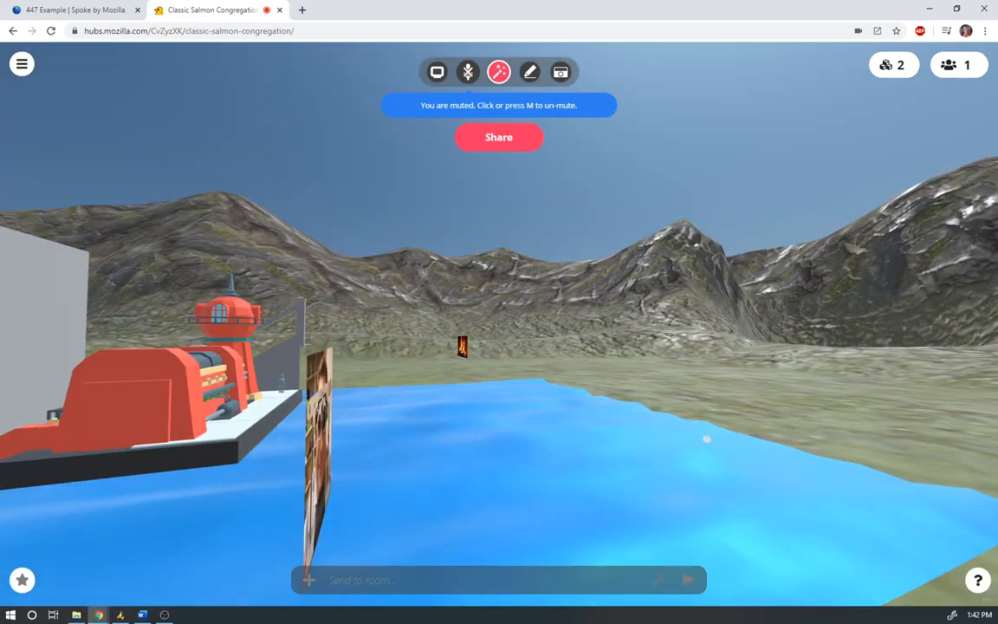
key(e)
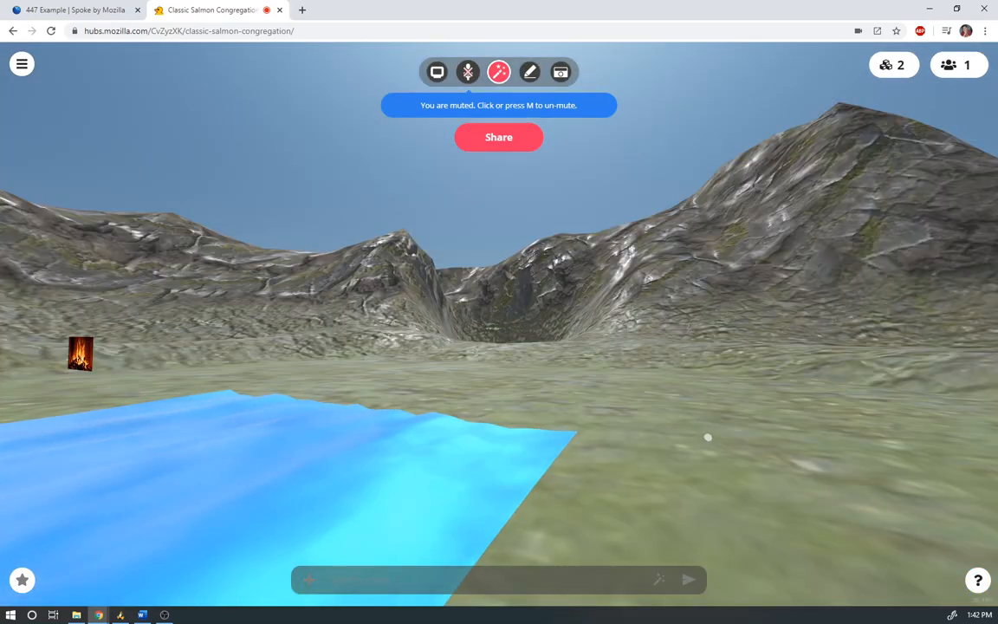
key(s)
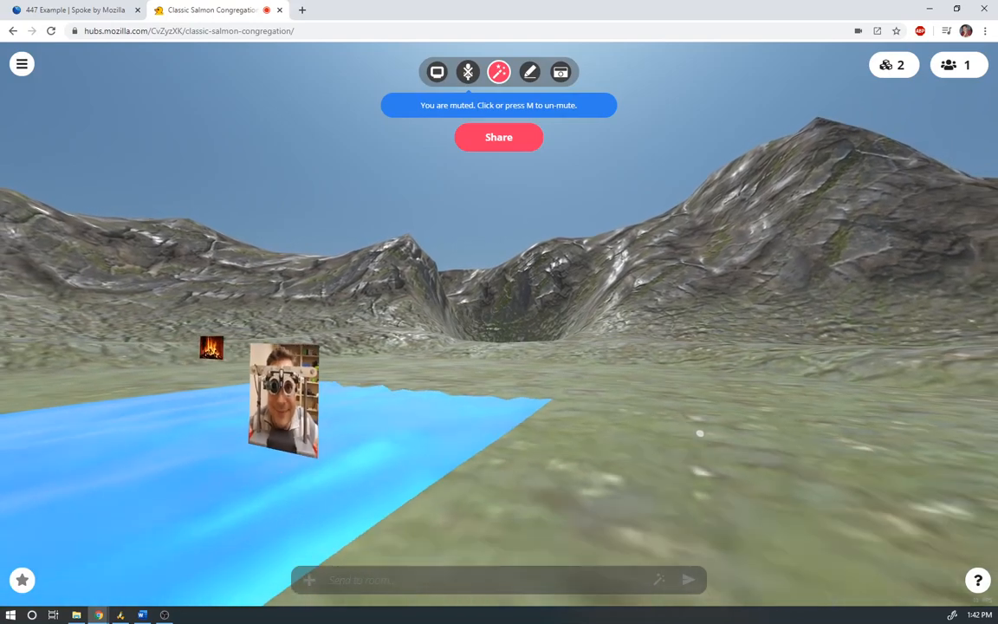
key(s)
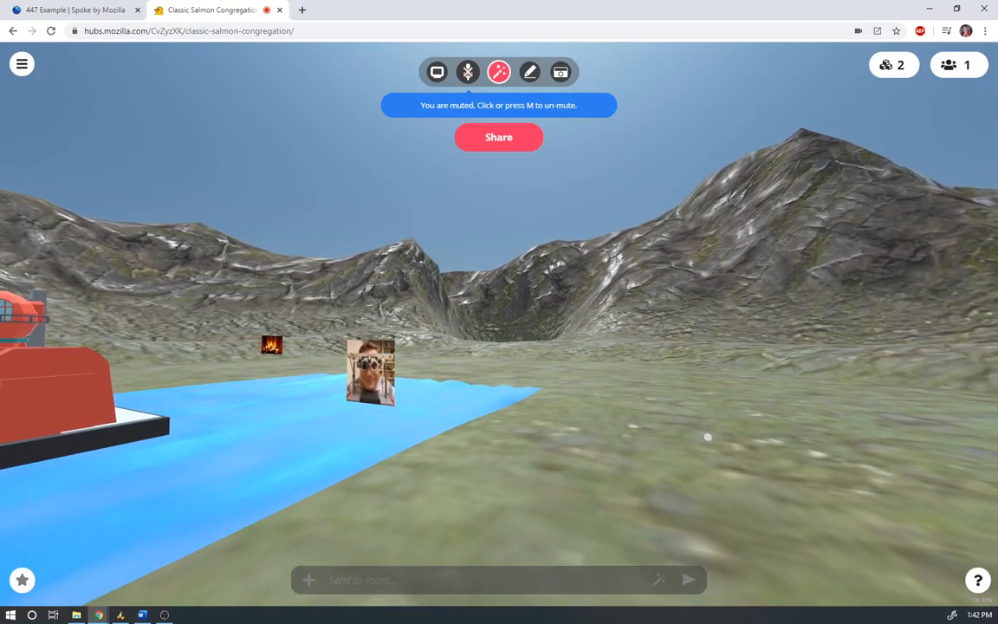
key(s)
key(a)
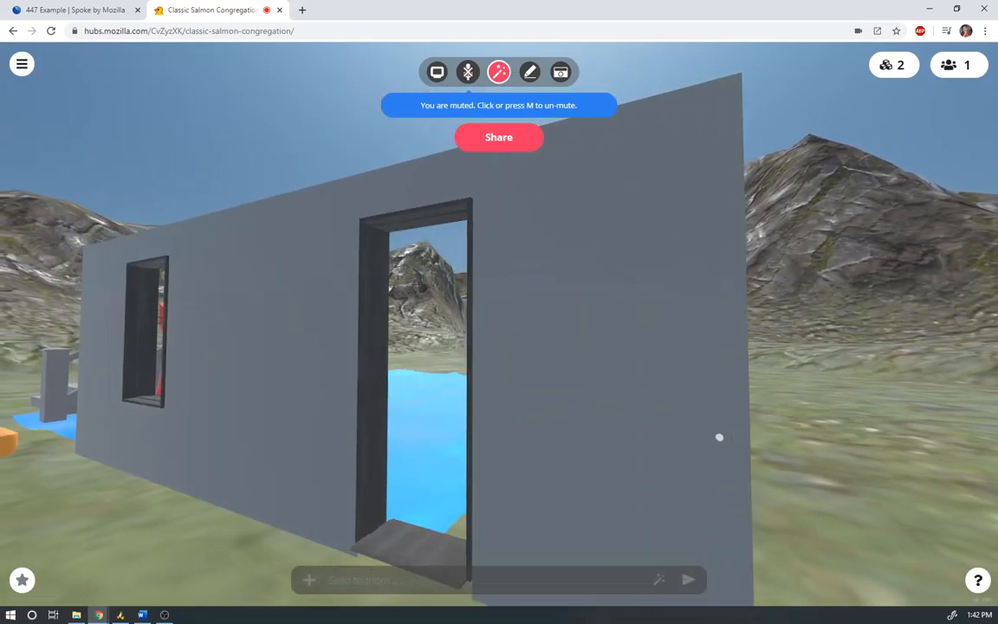
- Walk up to the wall's window beside the multimeter, look through it, and move along the wall to the doorway
key(a)
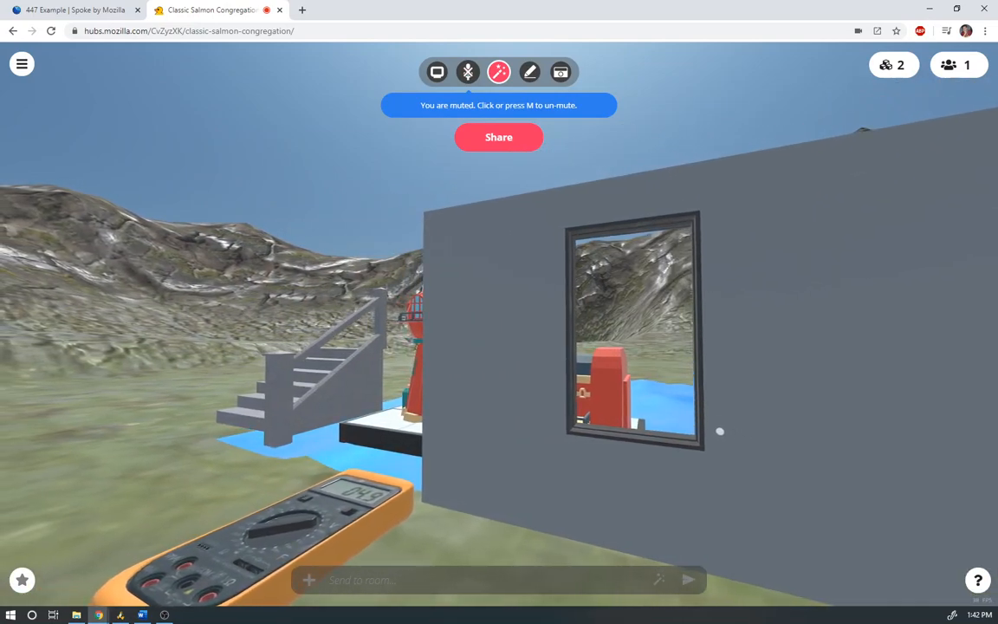
key(w)
key(w)
drag(699, 417, 896, 412)
key(d)
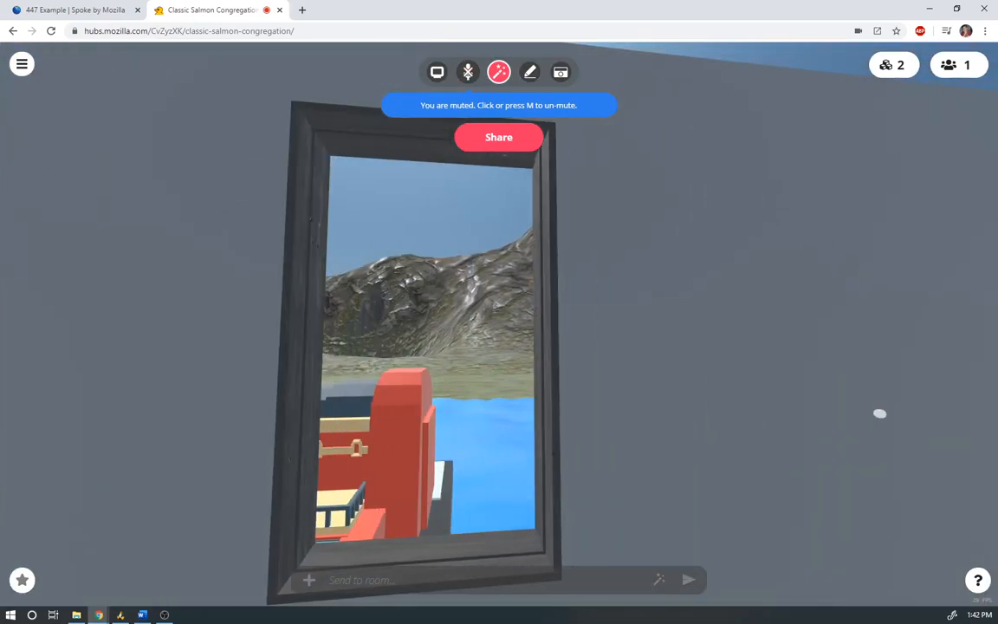
key(d)
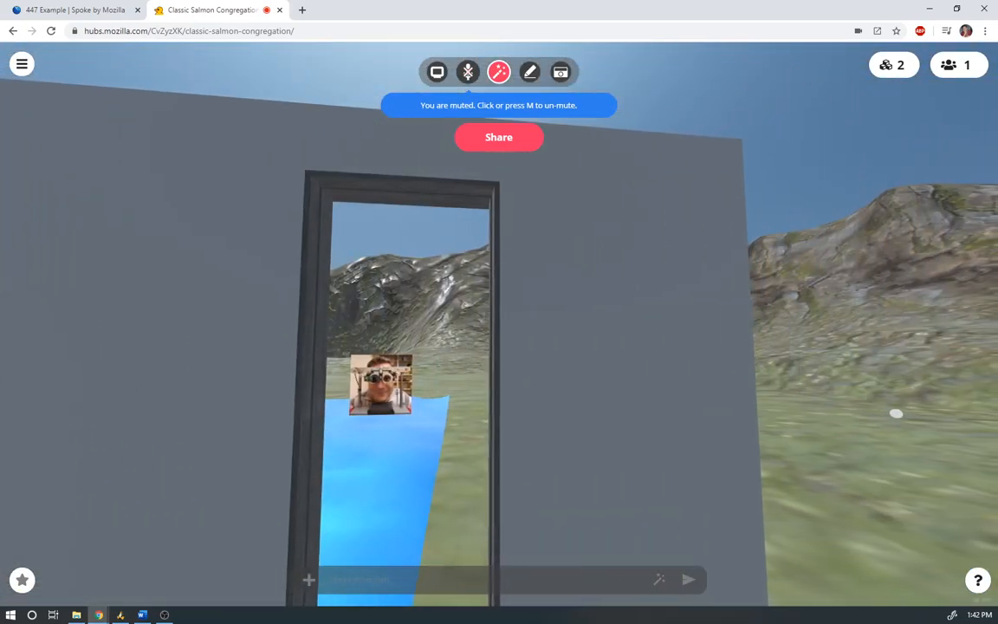